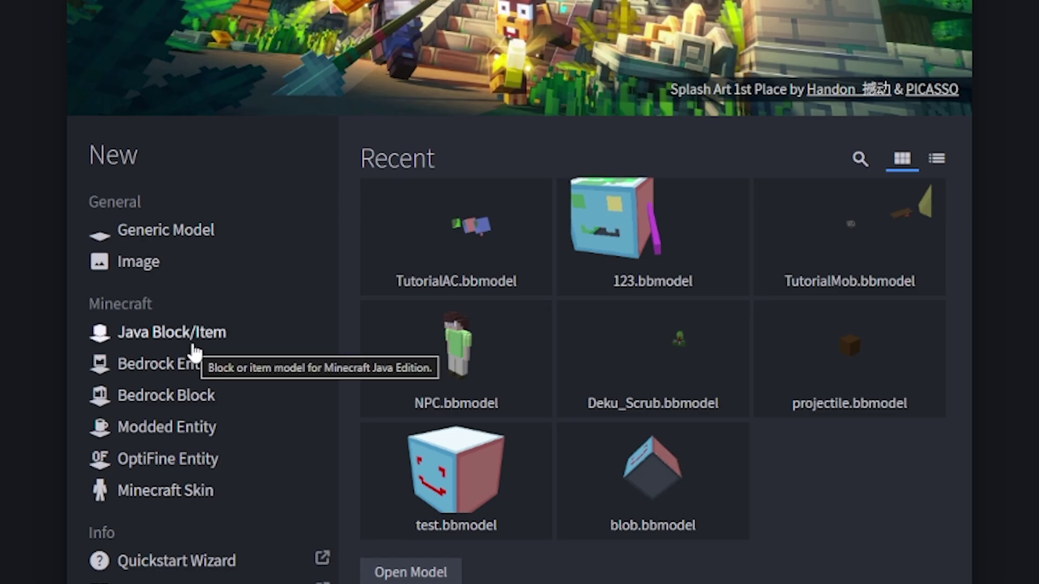
Create a generic model project named TutorialAdventurecraft with Box UV as the default mode and a 128 × 128 texture size
click(173, 230)
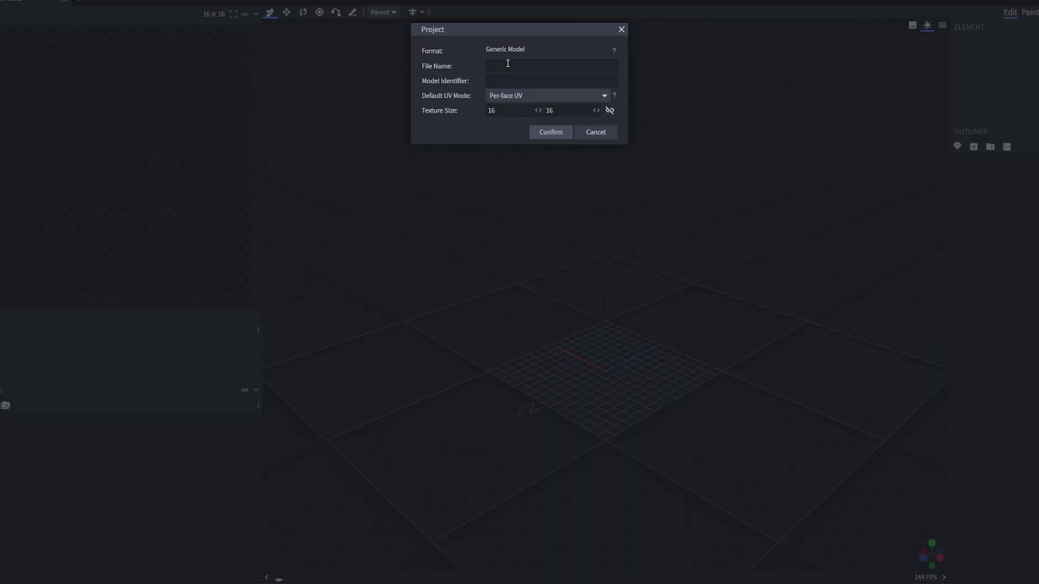
text(TutorialAdvent)
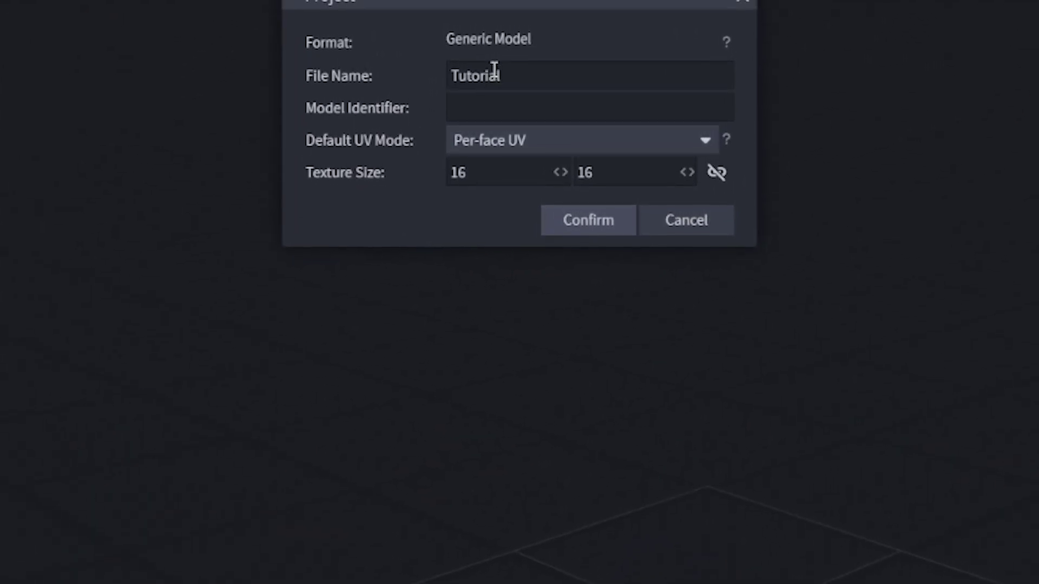
text(urecraft)
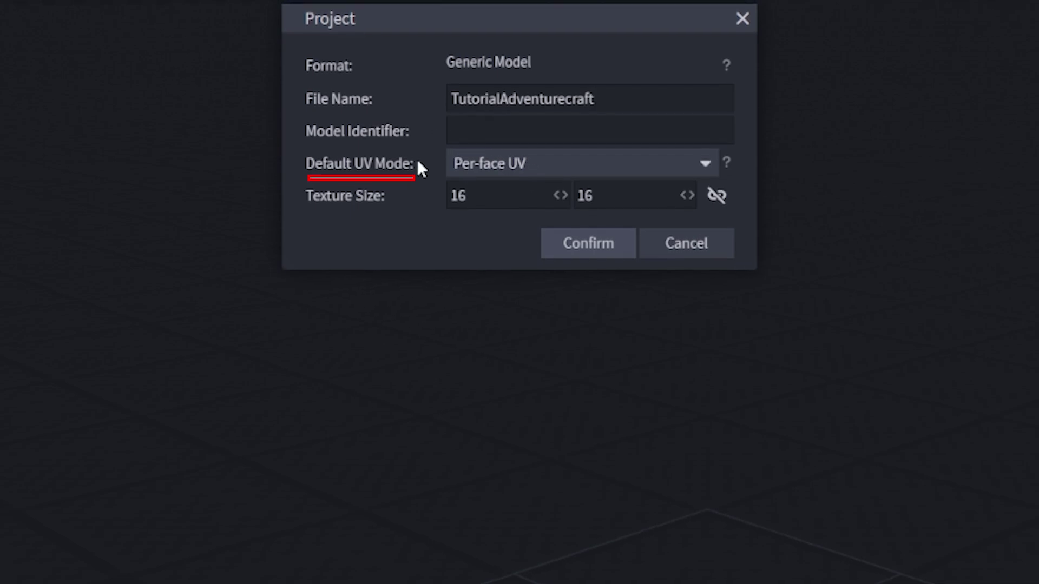
click(495, 157)
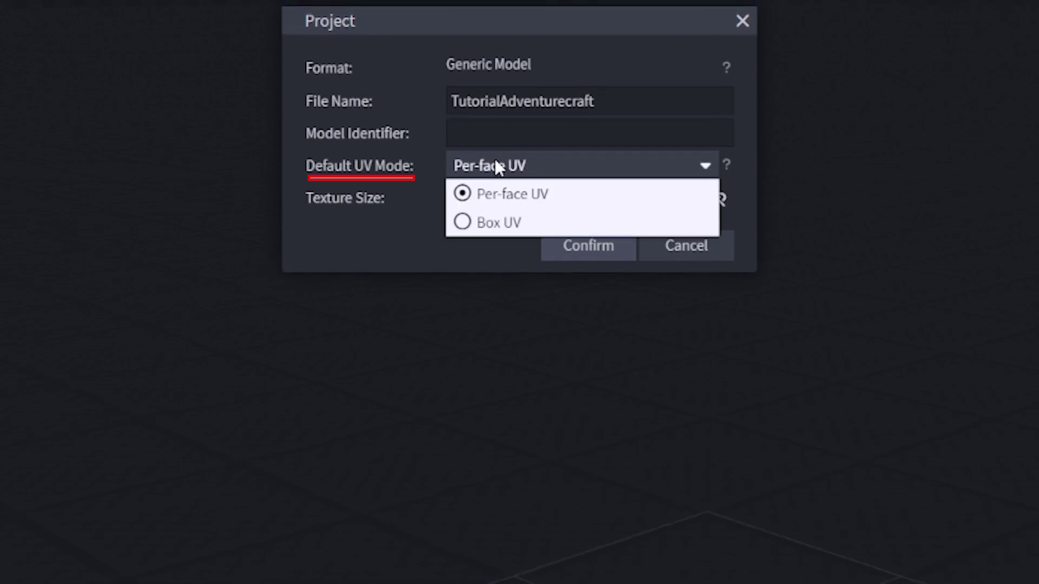
click(466, 222)
drag(482, 197, 423, 199)
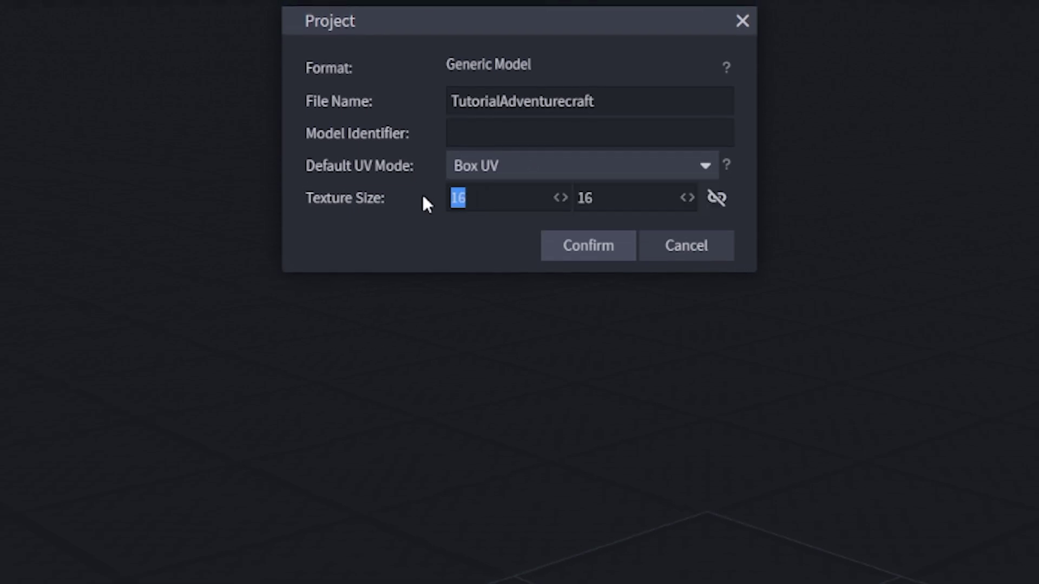
text(128)
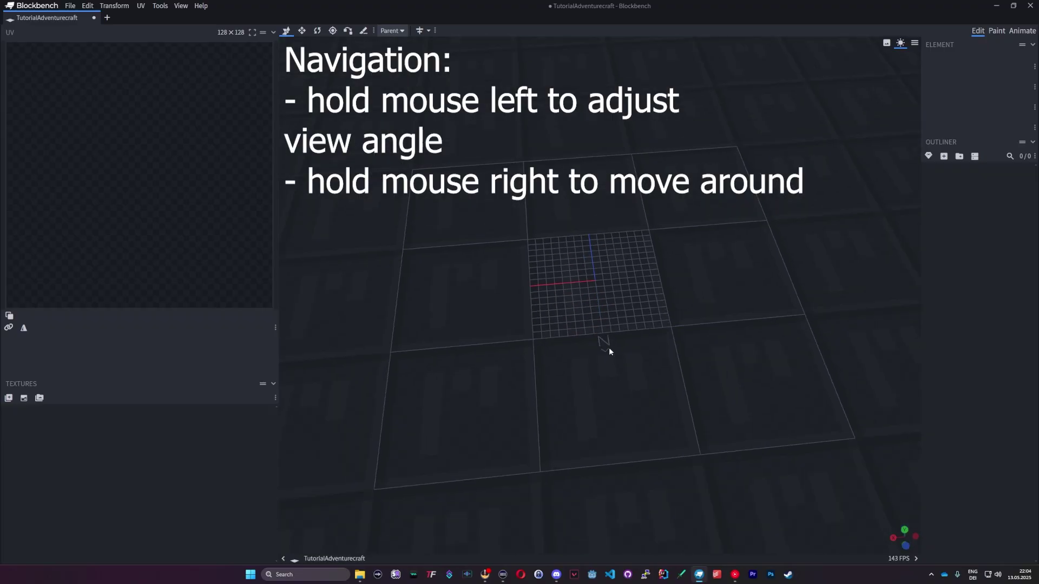
Add a new cube to the model
drag(609, 351, 589, 274)
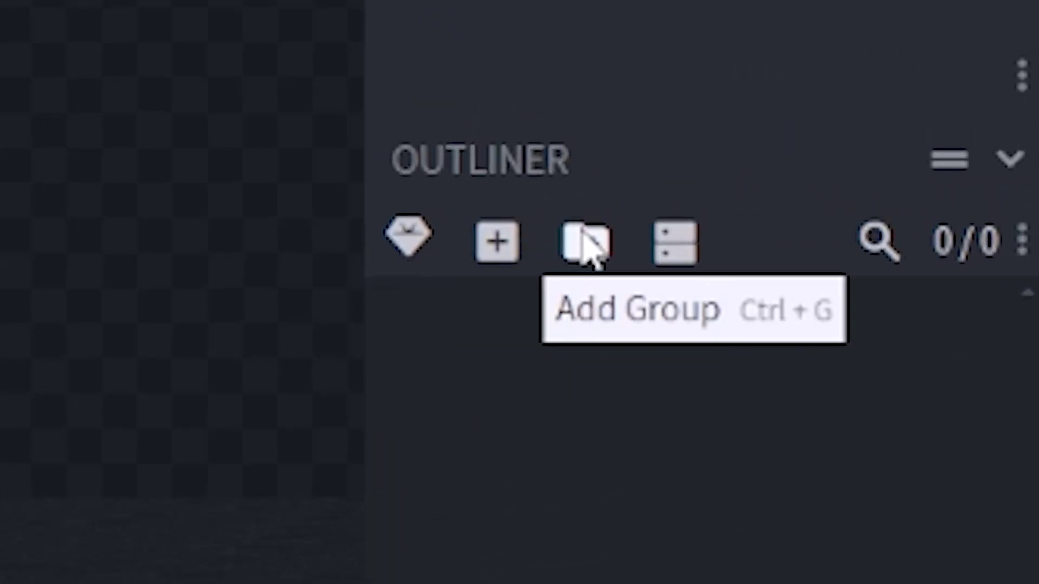
click(499, 240)
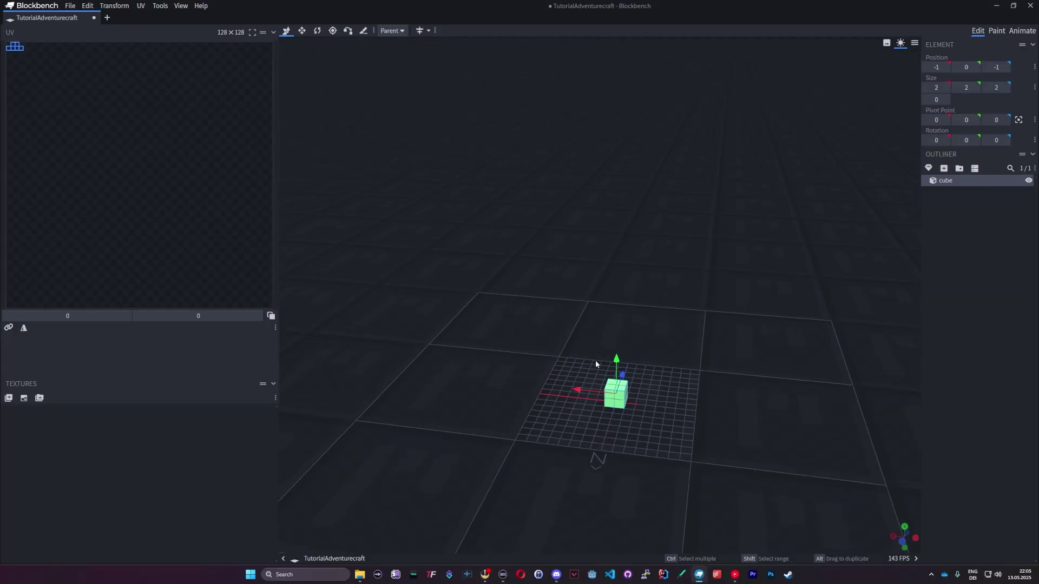
drag(595, 361, 628, 339)
scroll(629, 337, down, 3)
right_click(628, 336)
click(617, 352)
scroll(618, 351, up, 2)
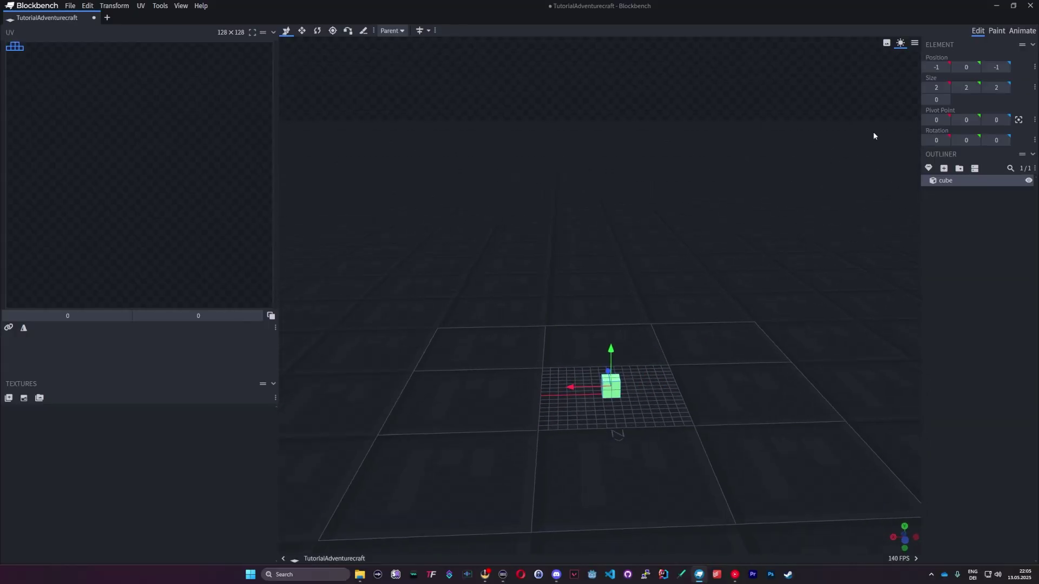
Move the cube to position -1, 5, -7 and set its size to 16 × 16 × 16
mouse_move(931, 68)
mouse_down()
mouse_move(974, 68)
mouse_move(947, 68)
mouse_up()
key(ctrl+z)
drag(936, 87, 987, 87)
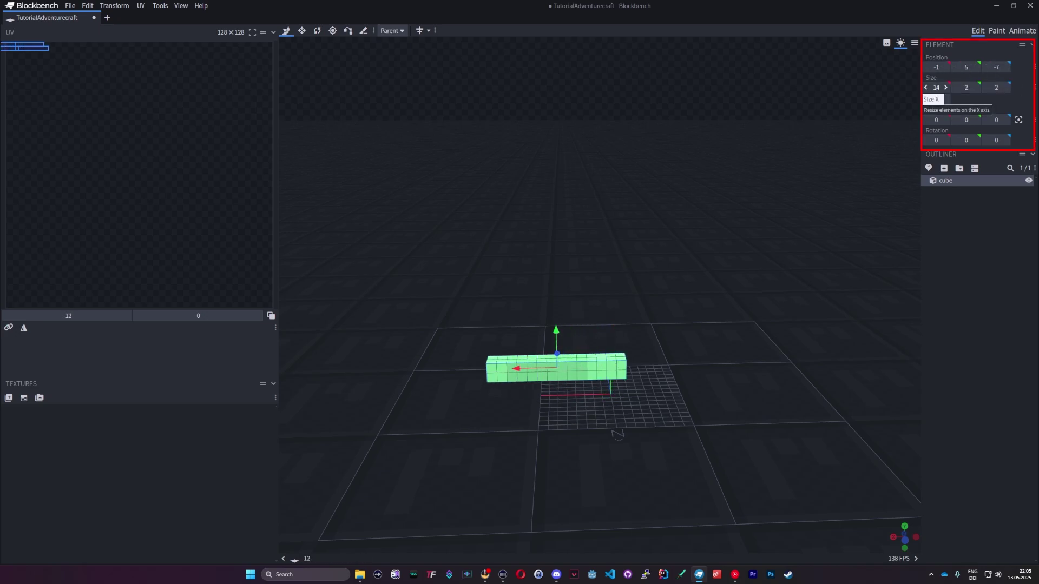
click(935, 87)
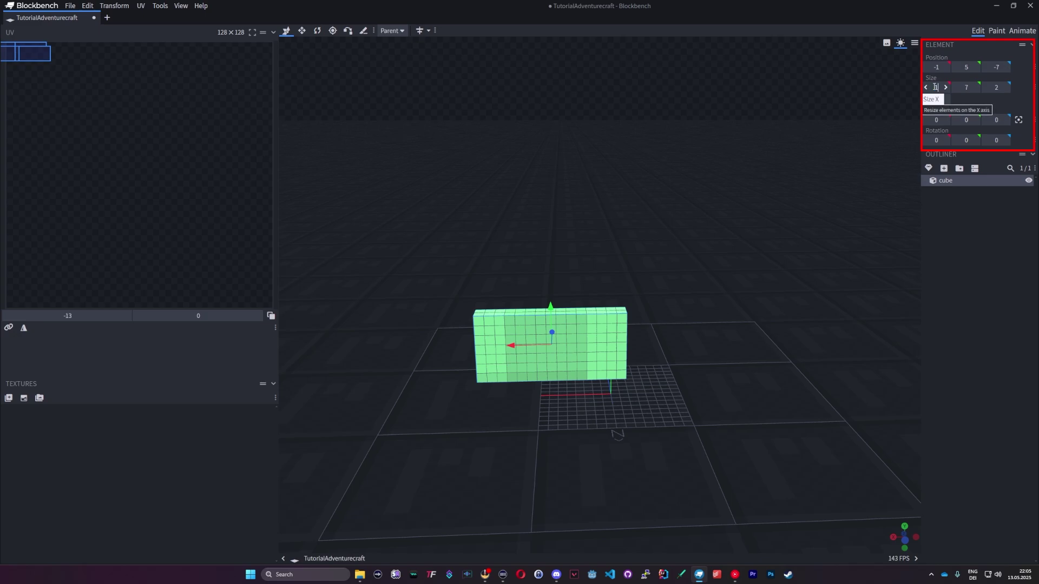
text(16)
key(Return)
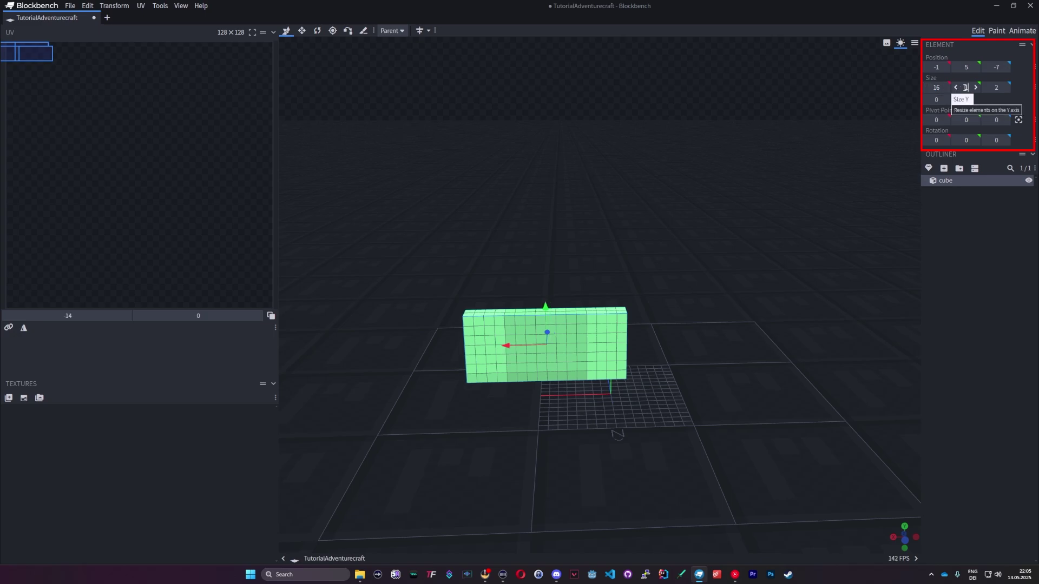
drag(966, 87, 986, 90)
click(985, 87)
click(994, 87)
text(16)
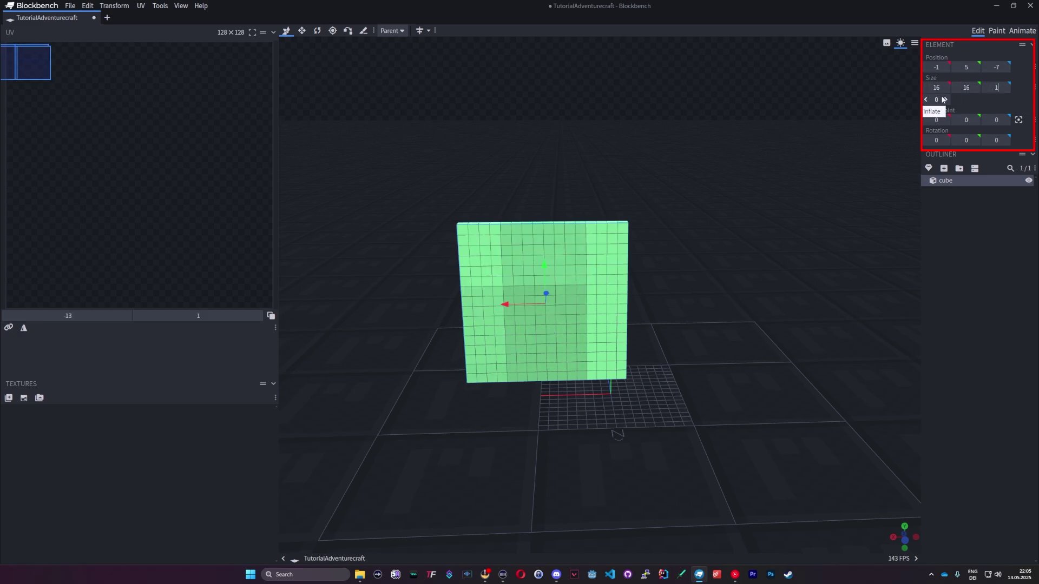
key(Return)
Try X sizes of 17.5 and 18 on the cube
drag(779, 166, 554, 252)
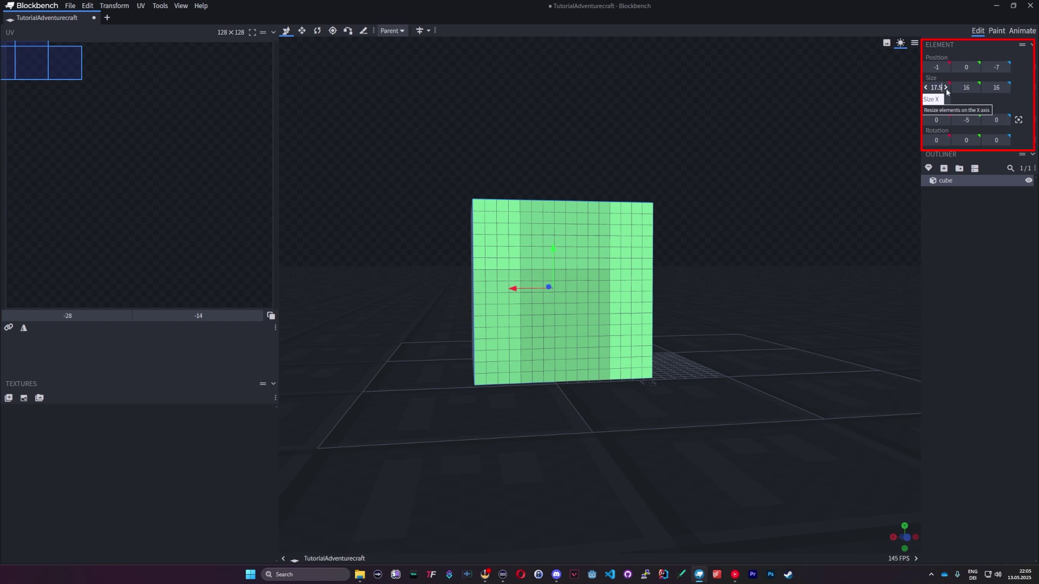
key(Return)
drag(747, 128, 745, 155)
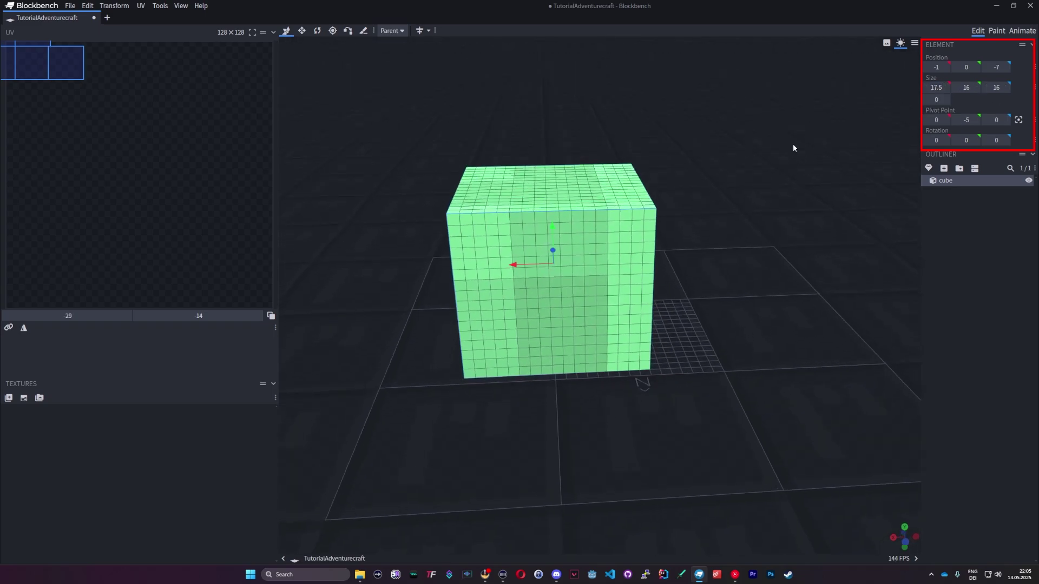
click(936, 88)
text(1)
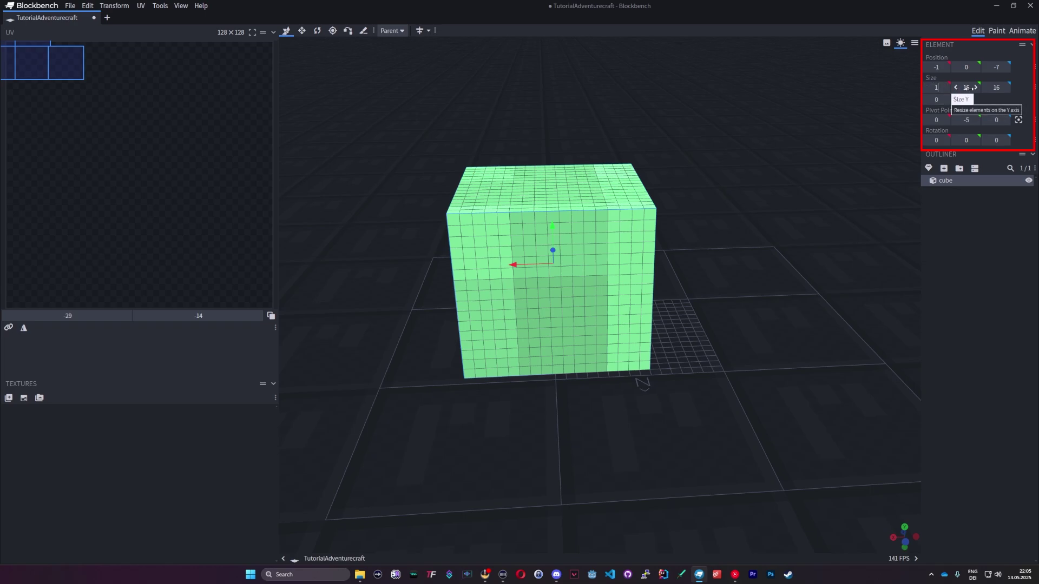
text(8)
key(Return)
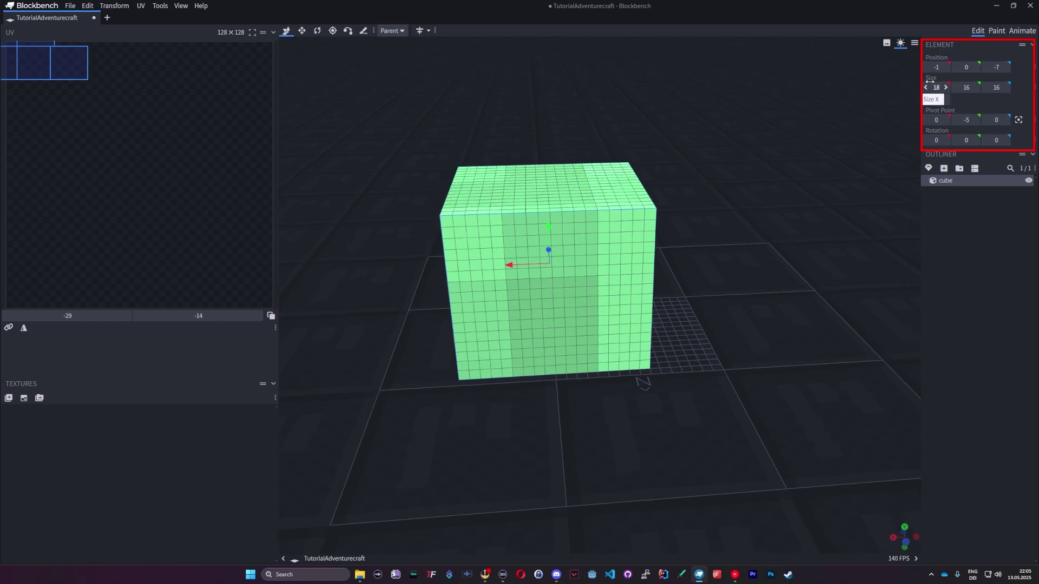
Set the cube's X size to 16 and its X position to 0.25
text(16)
key(Return)
click(937, 67)
key(BackSpace)
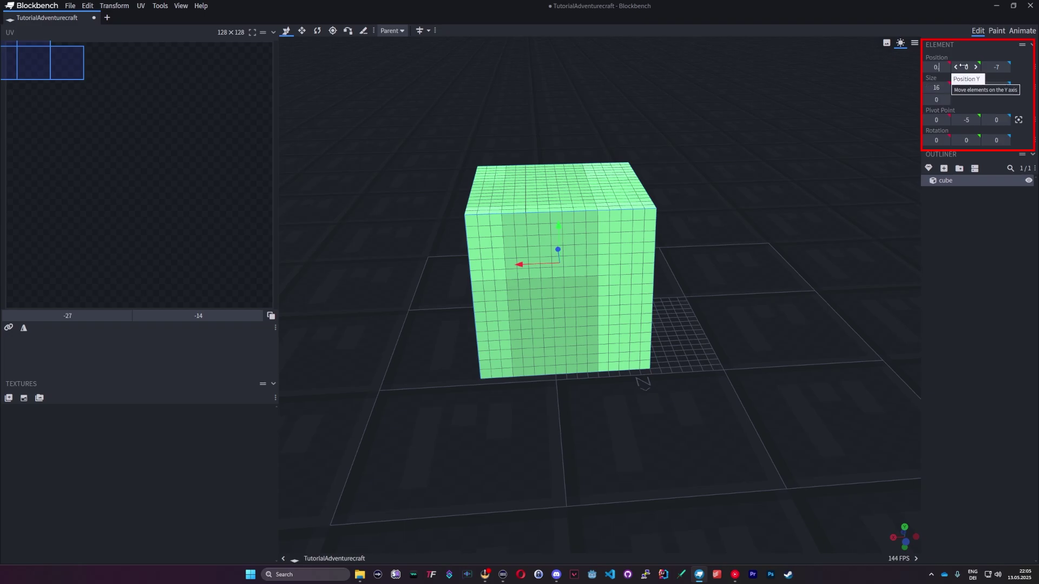
text(0.25)
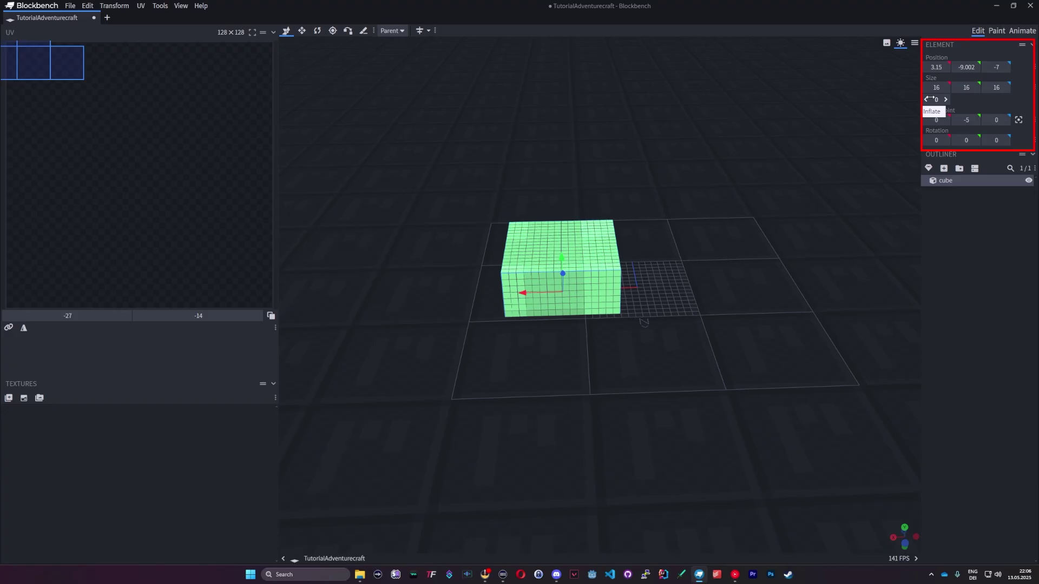
Inflate the cube by 1 and return the inflation to 0
mouse_move(355, 286)
mouse_down()
mouse_move(487, 286)
mouse_move(355, 286)
mouse_move(373, 285)
mouse_up()
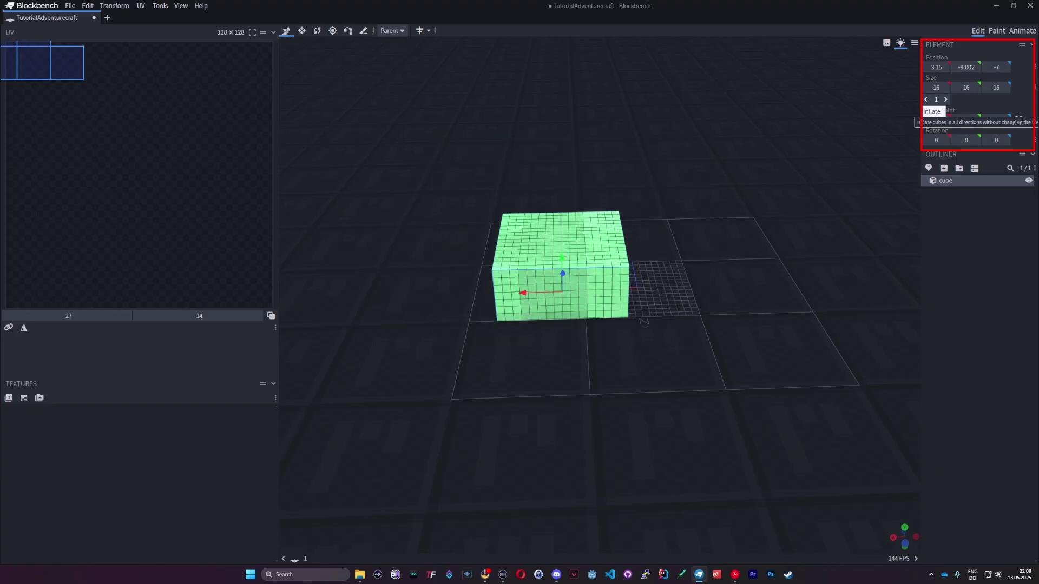
drag(935, 100, 920, 99)
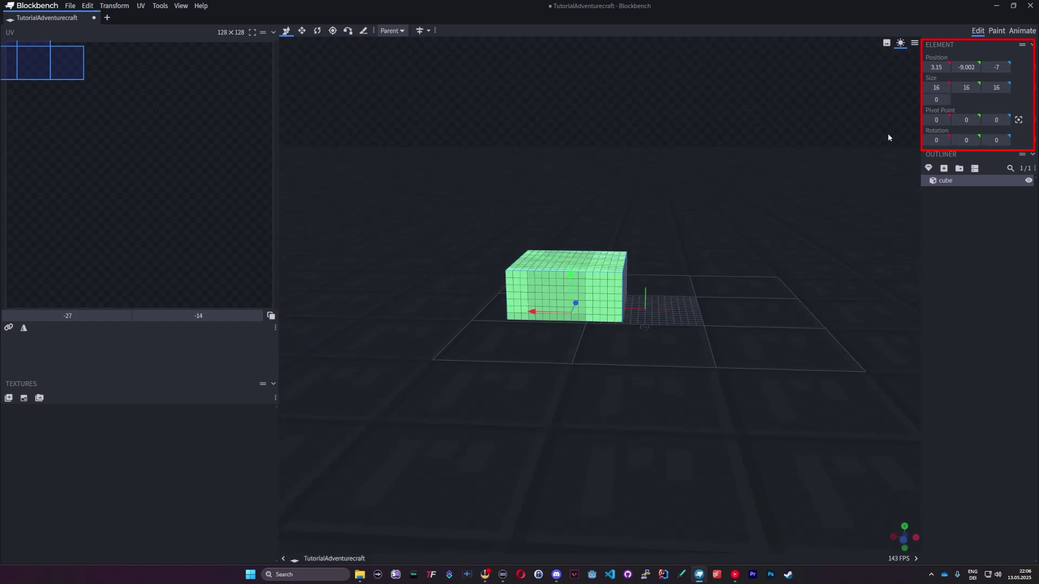
Rotate the cube to -42.5 on the X axis and -107.5 on the Y axis
drag(888, 137, 668, 311)
drag(742, 299, 793, 290)
mouse_move(931, 141)
mouse_down()
mouse_move(1006, 141)
mouse_move(928, 140)
mouse_up()
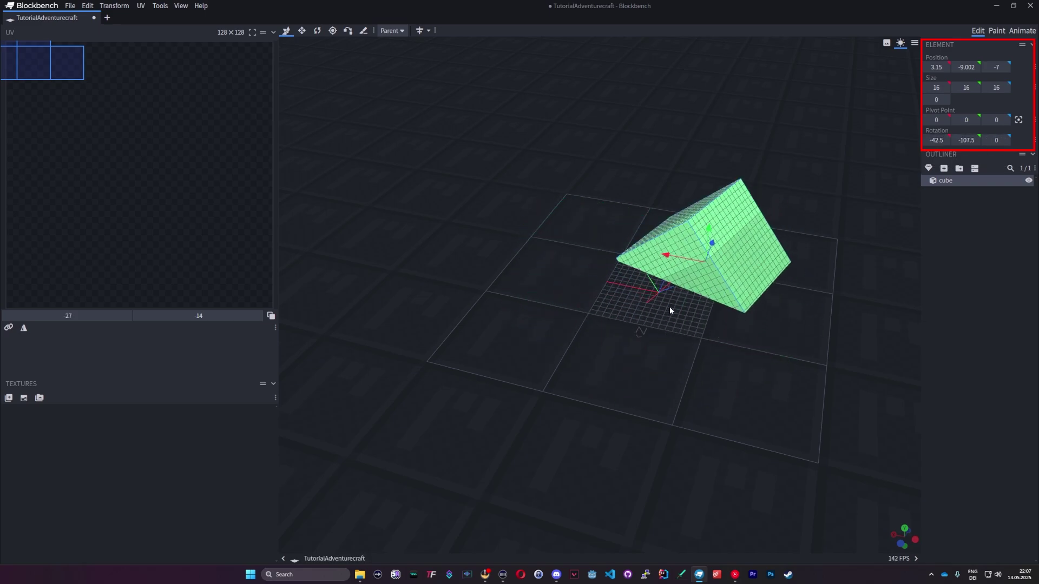
Centre the pivot point on the cube and set its Y rotation to 157.5
click(1018, 120)
drag(851, 189, 761, 280)
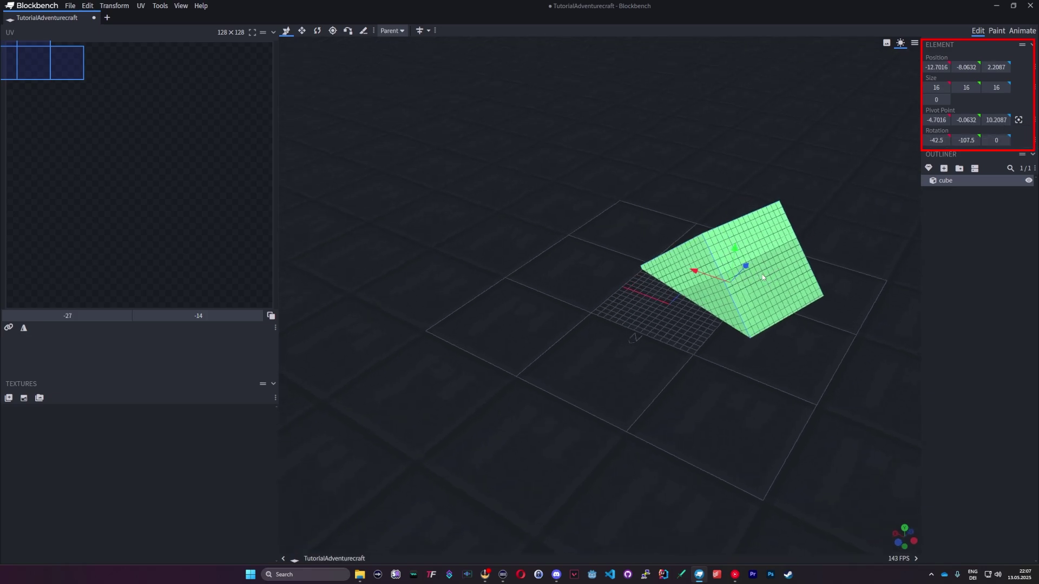
drag(795, 248, 915, 194)
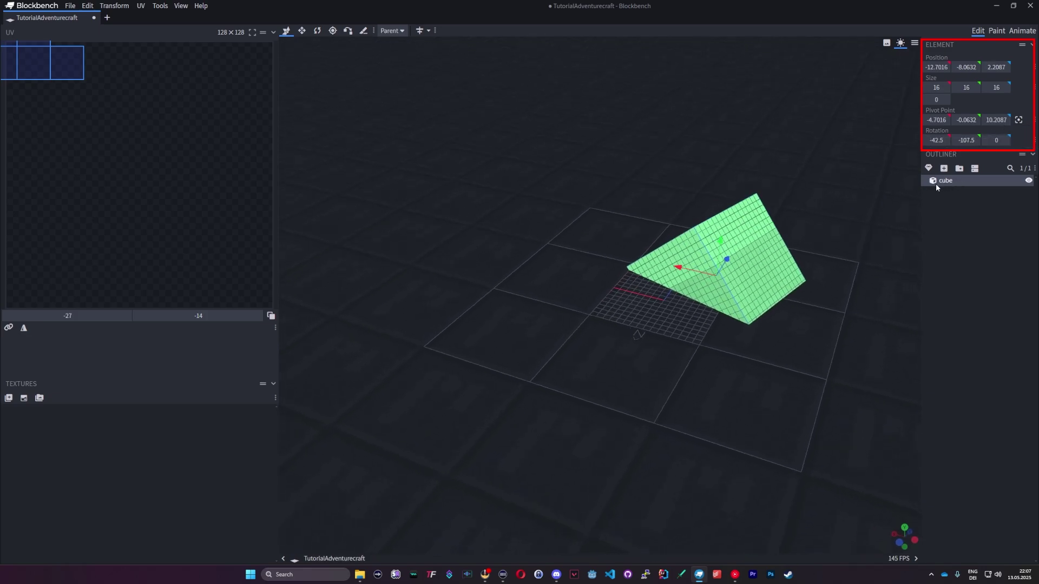
drag(966, 141, 928, 140)
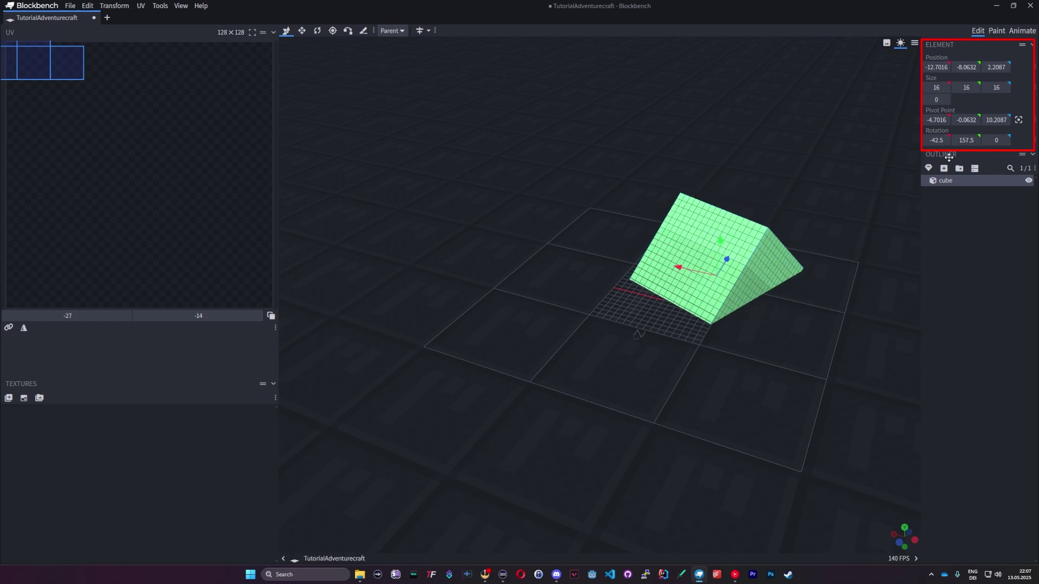
Move the cube's UV layout to 0, 0 so it lies fully inside the texture area
drag(885, 177, 833, 187)
scroll(809, 190, down, 3)
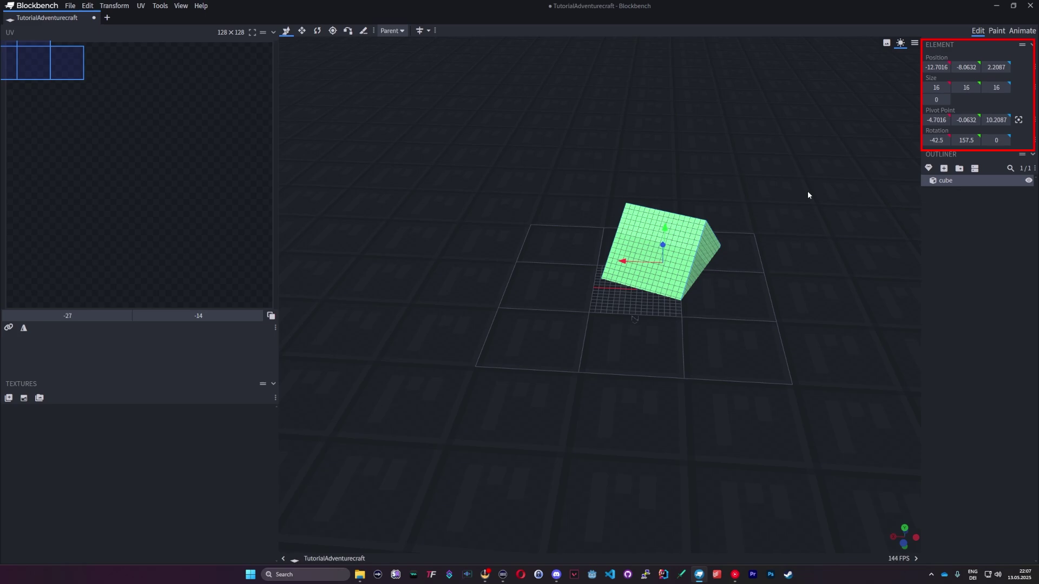
drag(807, 191, 831, 183)
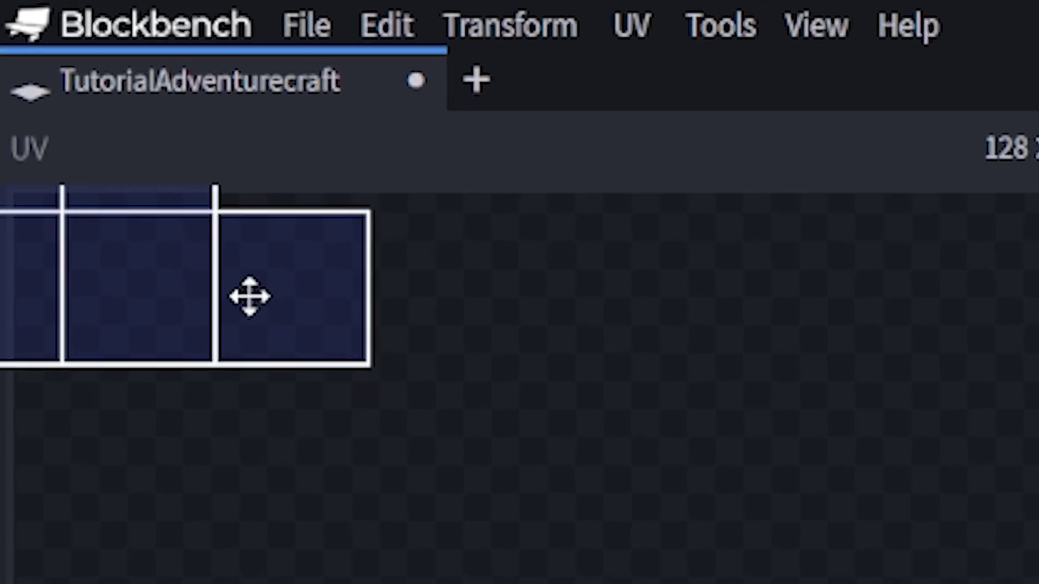
drag(249, 296, 468, 358)
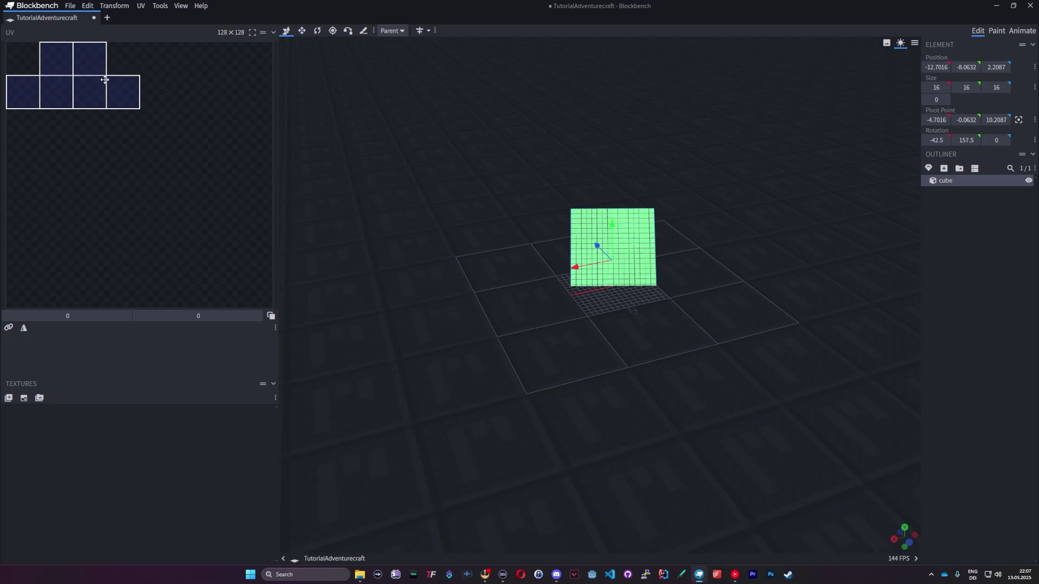
drag(105, 80, 81, 75)
Stretch the cube to 26 on the X axis and rotate it to about 168.77, 35.34, -142.49 around its pivot
key(s)
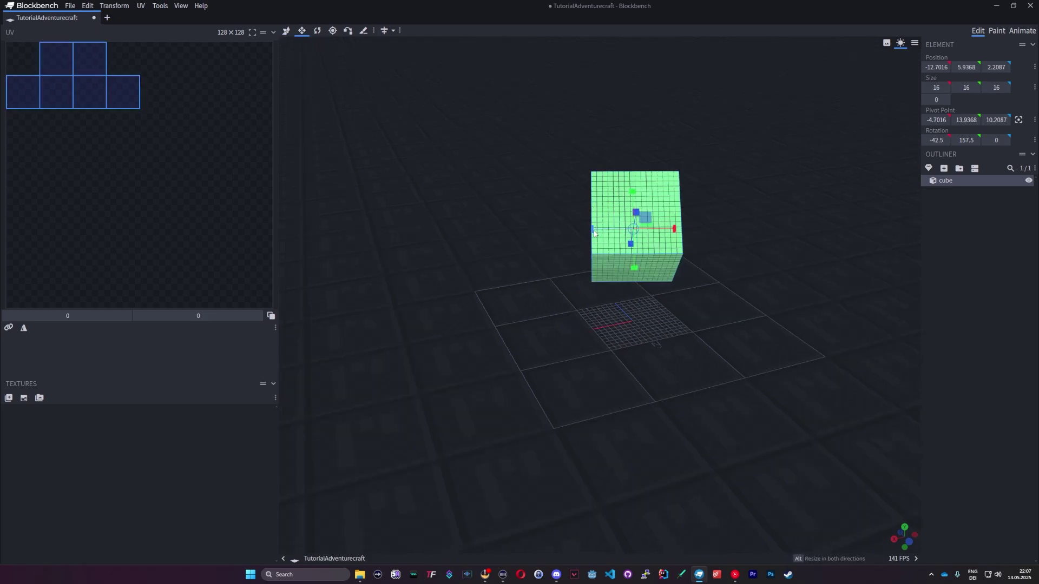
drag(594, 232, 548, 233)
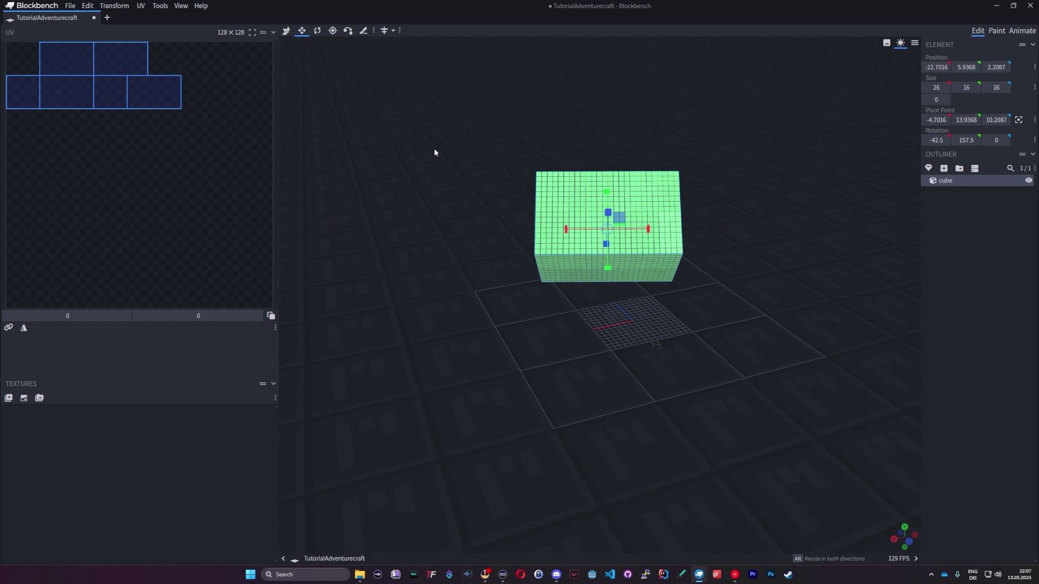
click(315, 32)
drag(635, 206, 622, 233)
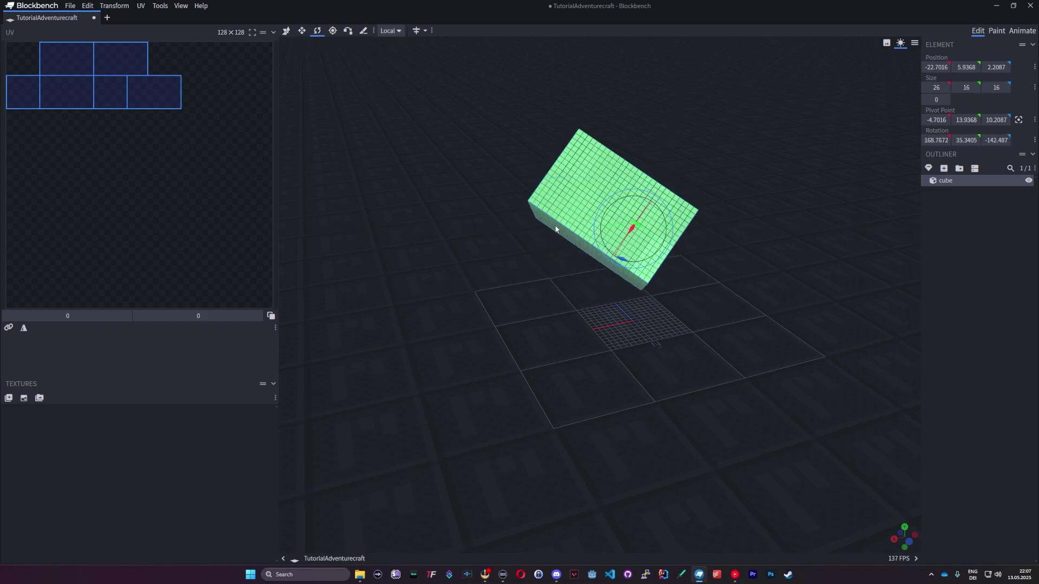
Resize the rotated cube to 16 on the X axis
click(302, 30)
drag(578, 194, 656, 216)
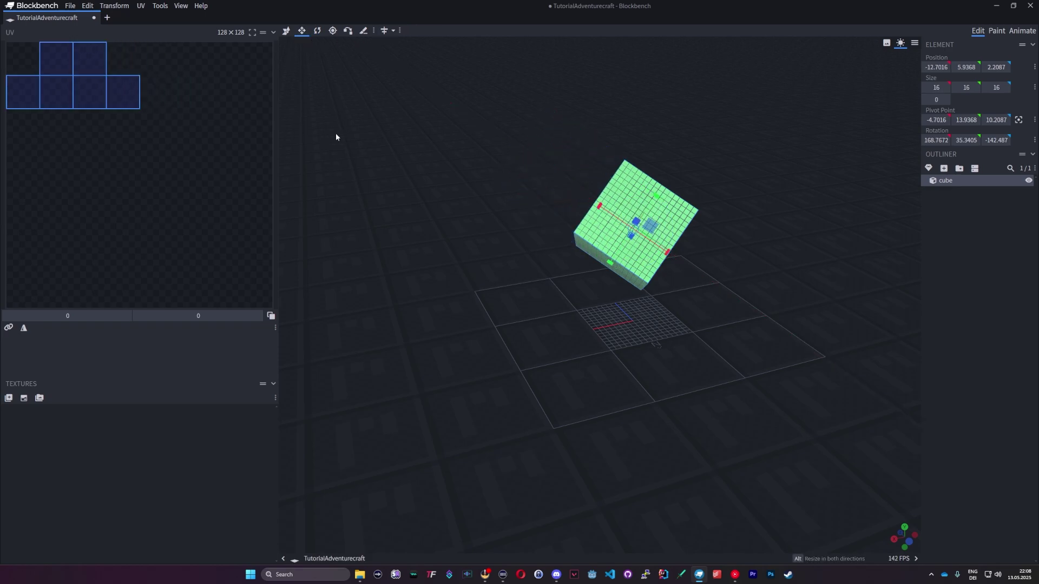
Cut the cube in two across its X axis and move the wider piece away from the narrower one
drag(440, 140, 424, 132)
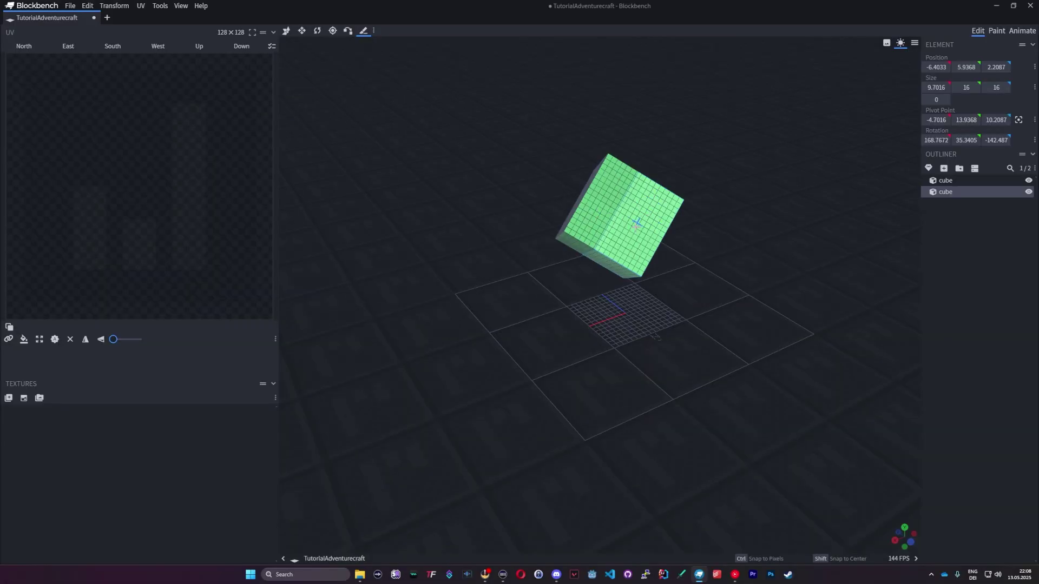
click(286, 30)
drag(608, 215, 522, 191)
click(575, 201)
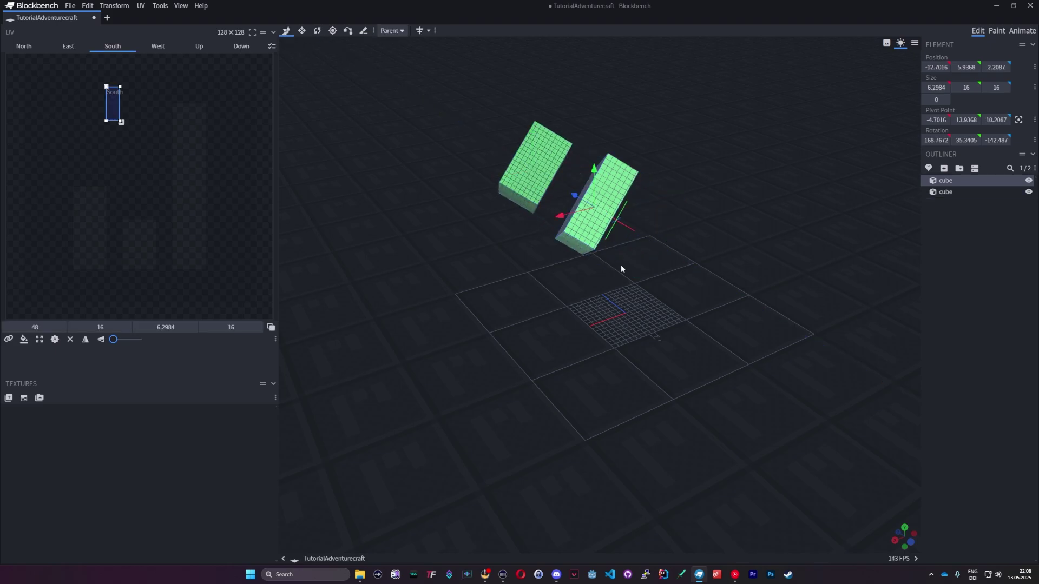
drag(623, 266, 640, 320)
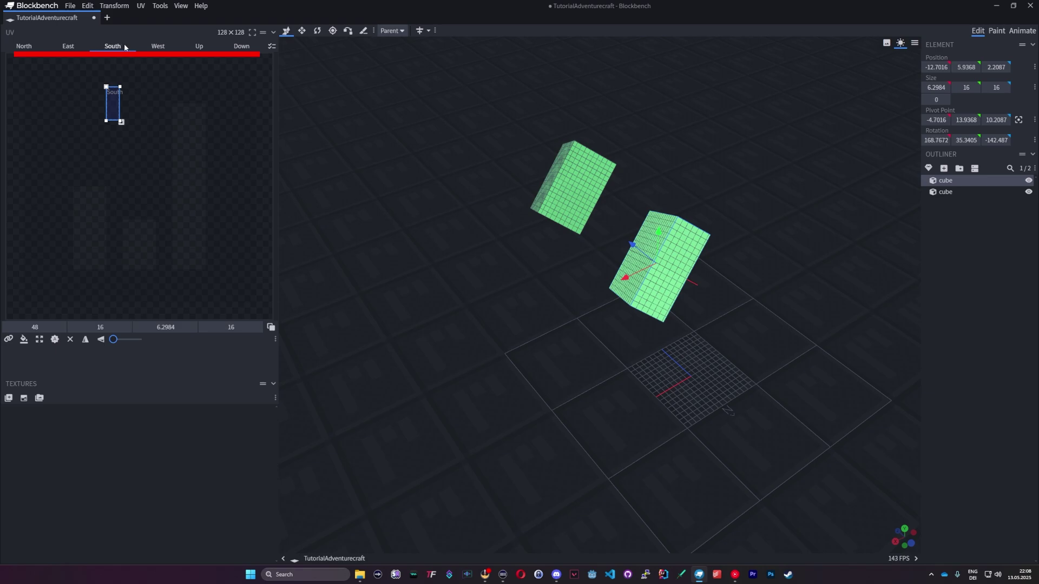
View the narrower cube's face UVs one by one from North to Up, and switch the cube to Box UV mode
click(26, 46)
click(68, 47)
click(110, 47)
click(156, 46)
click(196, 46)
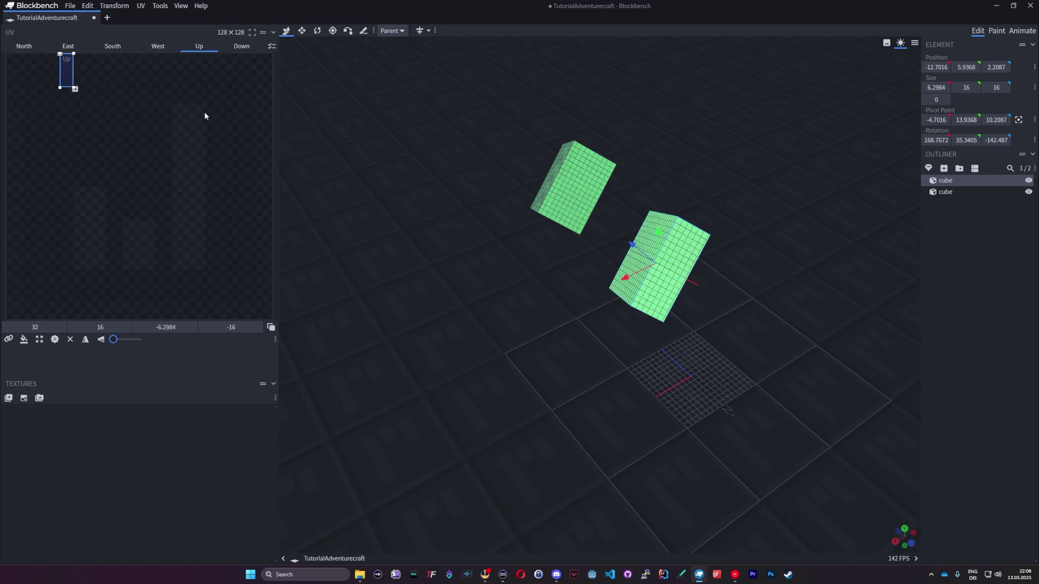
right_click(139, 140)
mouse_move(141, 158)
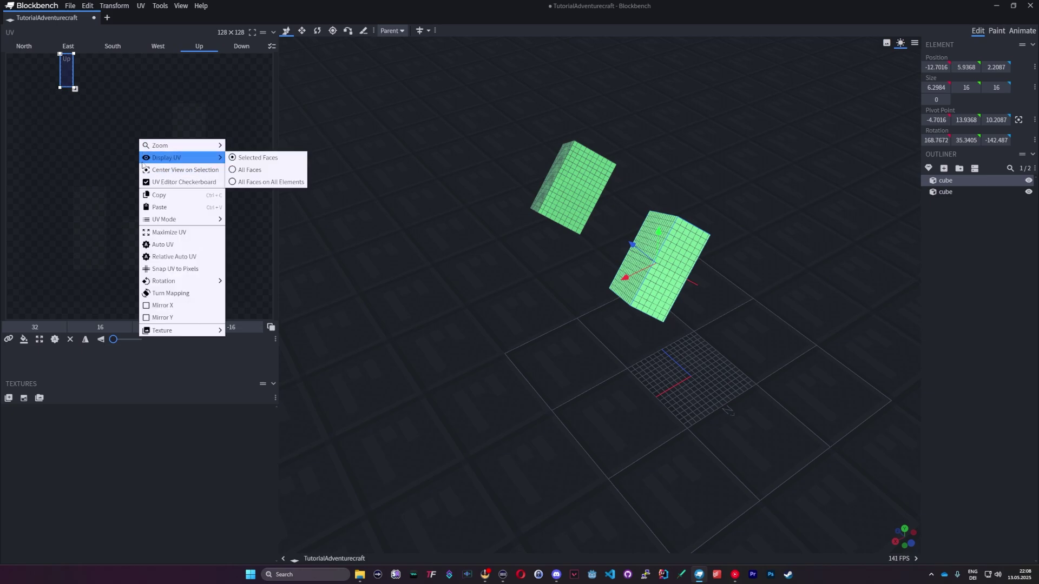
mouse_move(178, 219)
click(238, 232)
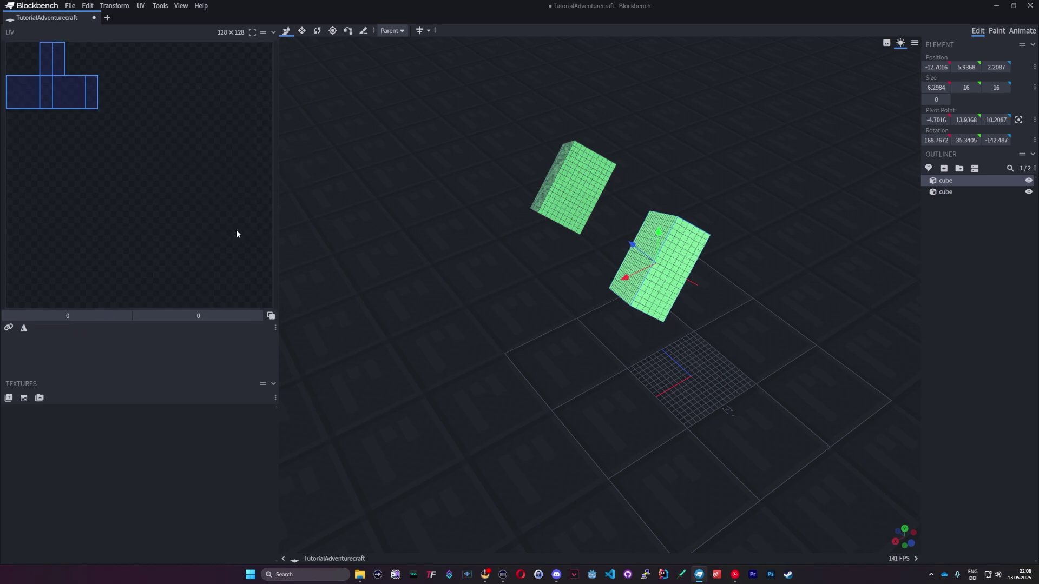
Switch the wider cube to Box UV mode and compare the UV layouts of both cubes
click(558, 198)
right_click(231, 190)
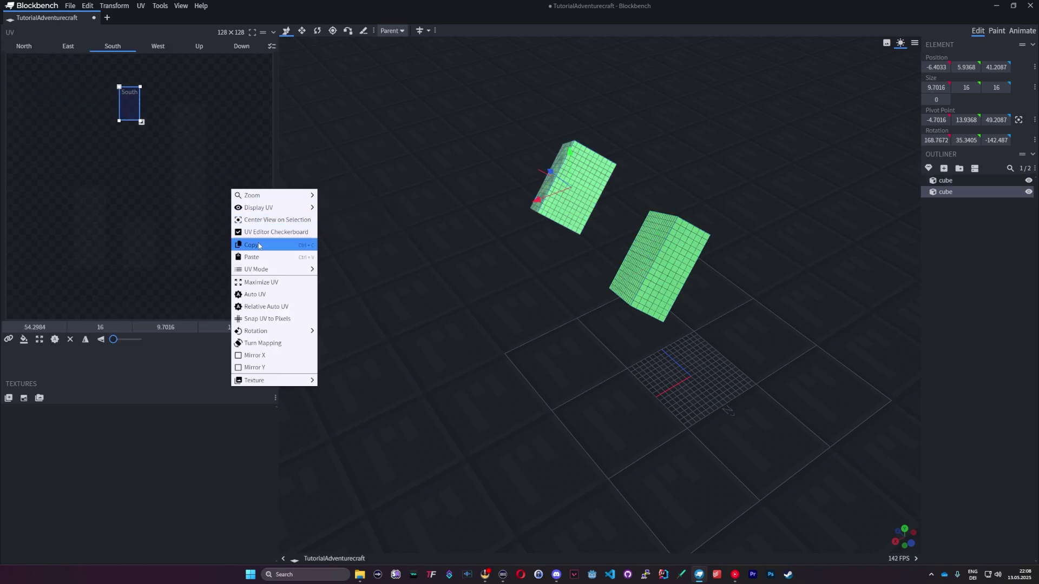
mouse_move(267, 270)
click(339, 281)
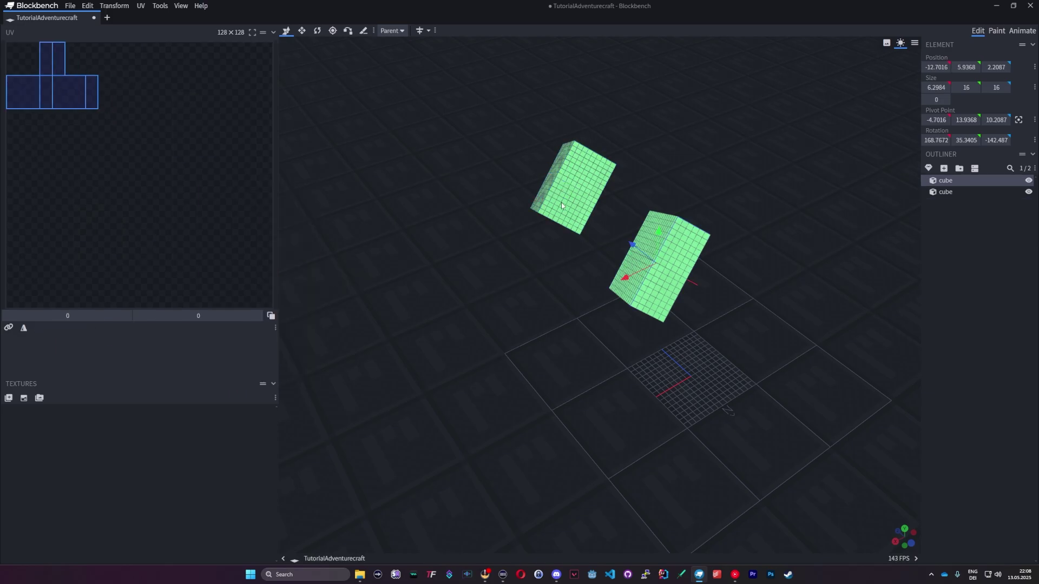
click(650, 252)
click(588, 212)
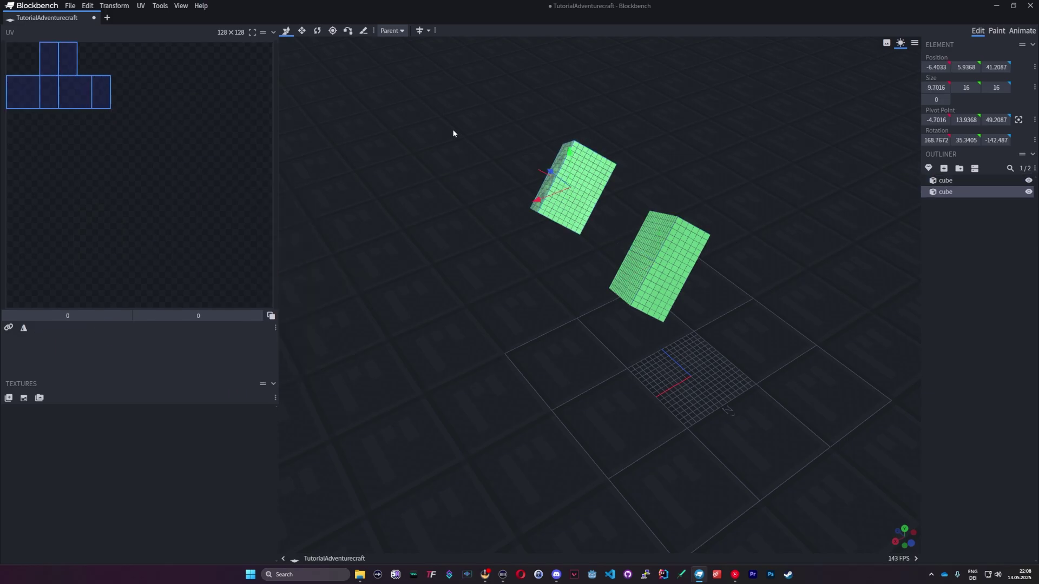
Create a 16x texture template named cube1 for the narrower cube
drag(427, 173, 525, 178)
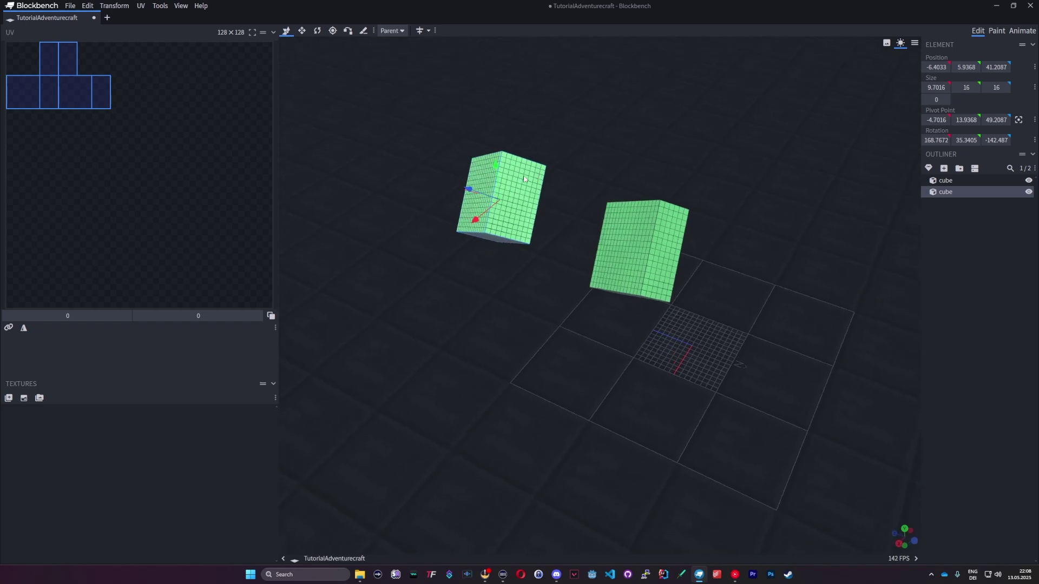
drag(381, 220, 417, 220)
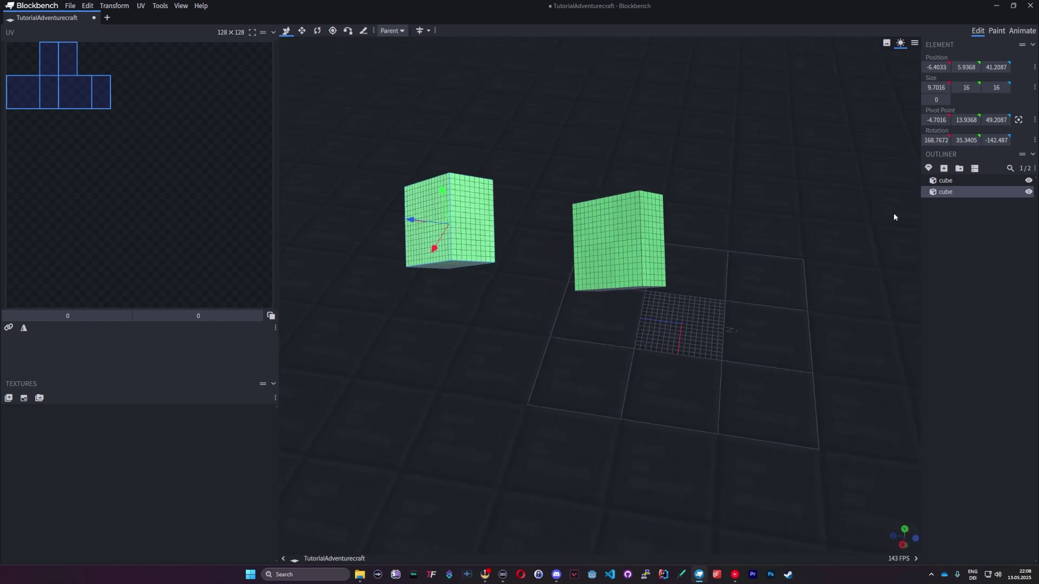
drag(401, 271, 643, 271)
click(960, 229)
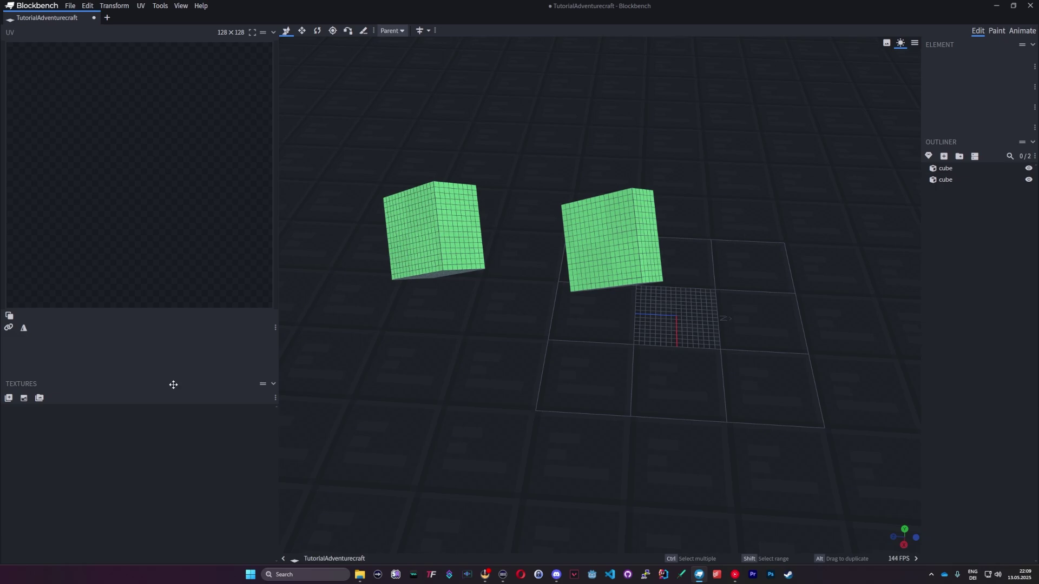
click(952, 168)
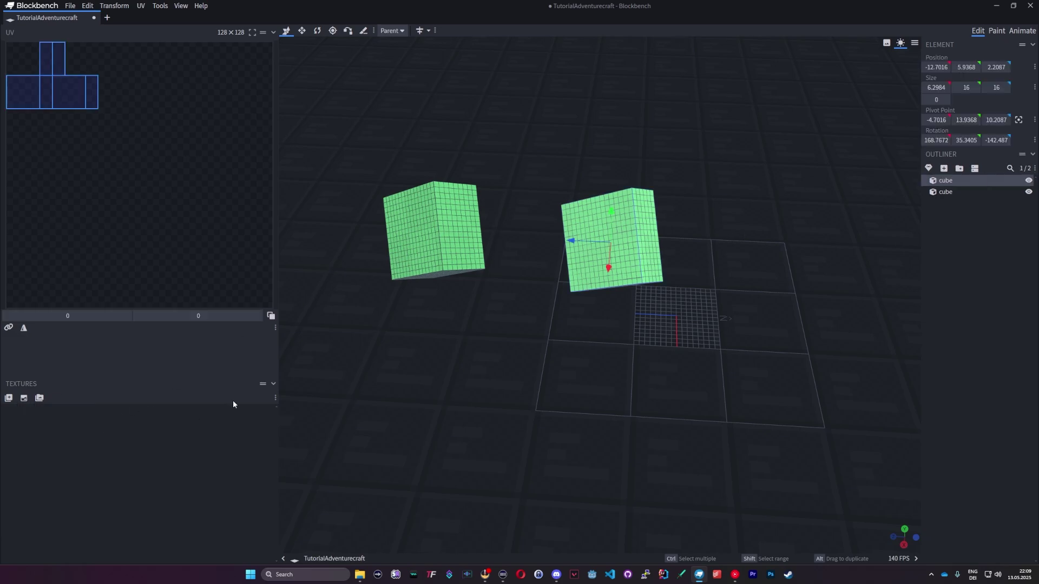
click(23, 398)
double_click(511, 67)
text(cube1)
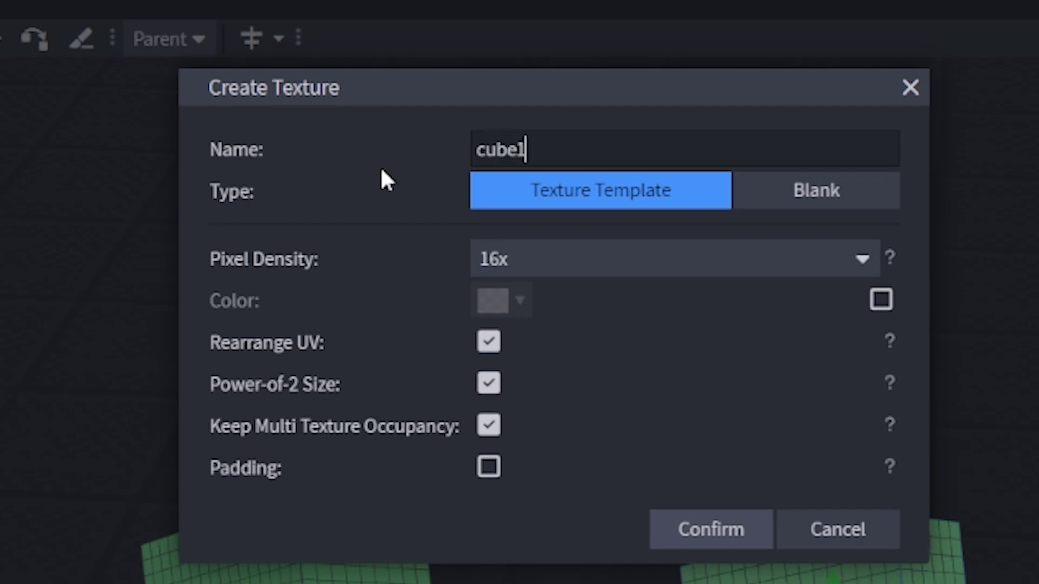
key(Return)
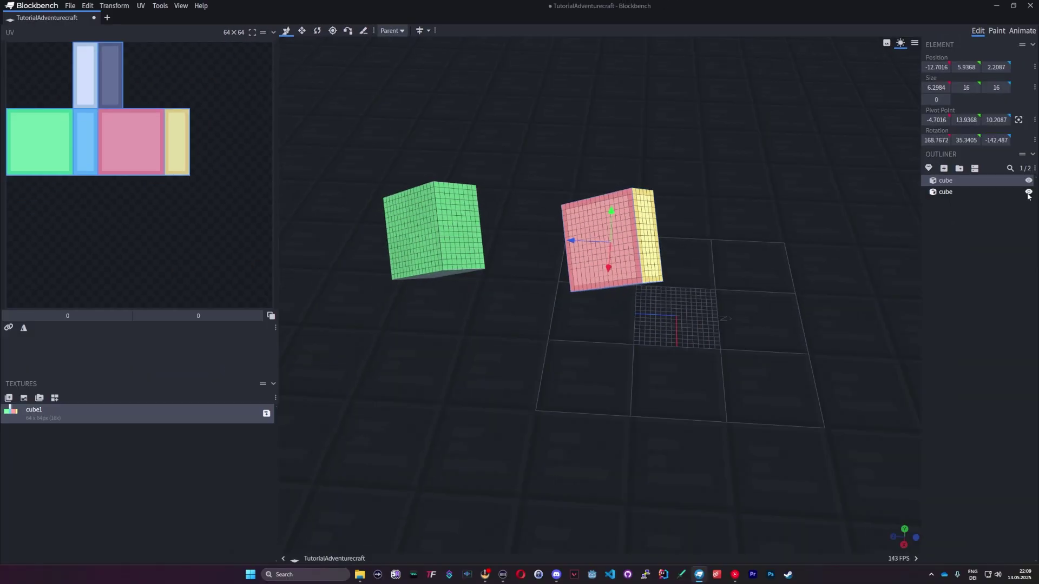
Create a texture template named cube2 for the wider cube
click(1027, 194)
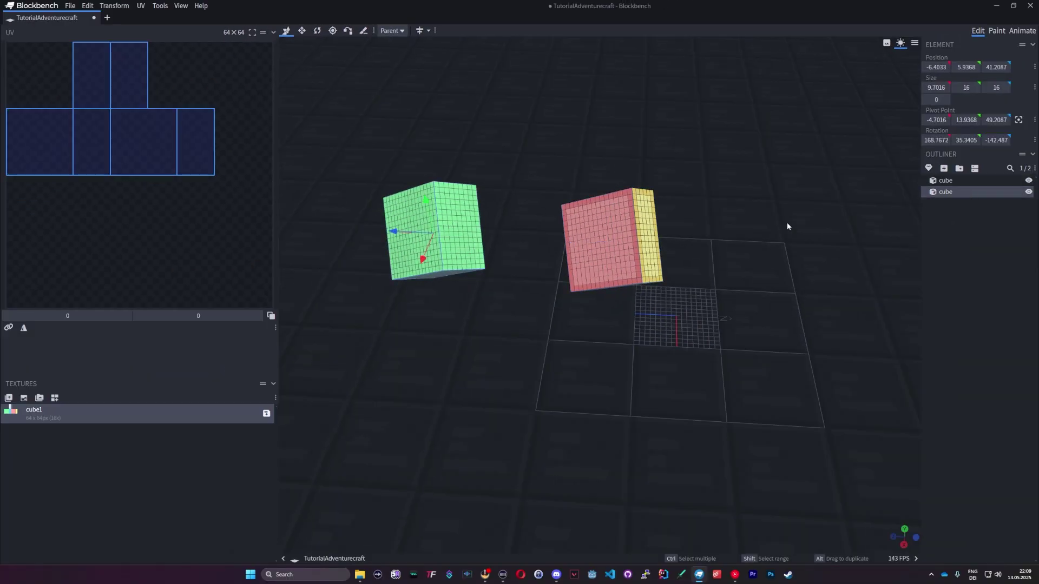
click(24, 399)
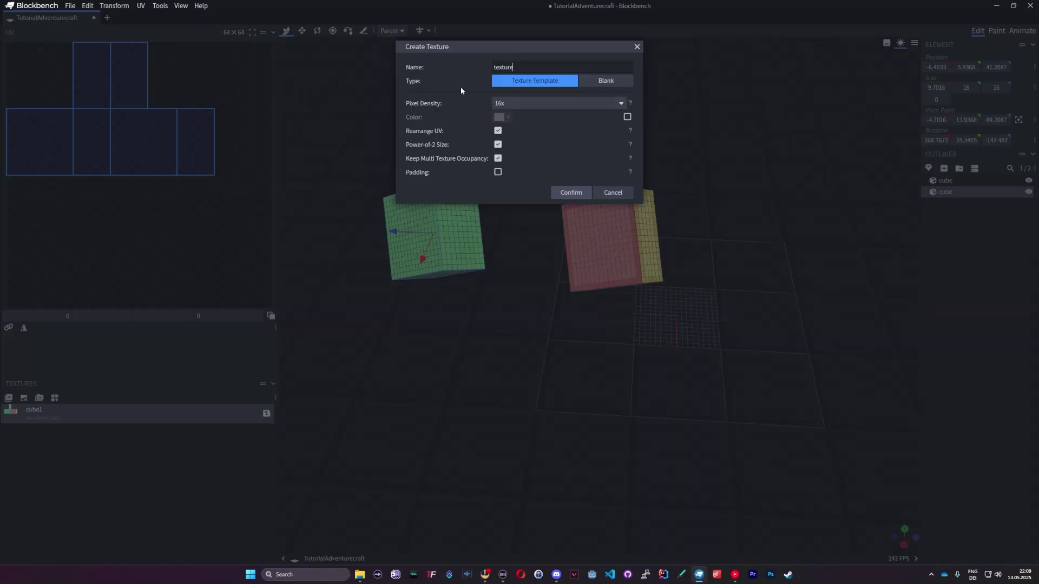
drag(510, 67, 464, 71)
text(cube)
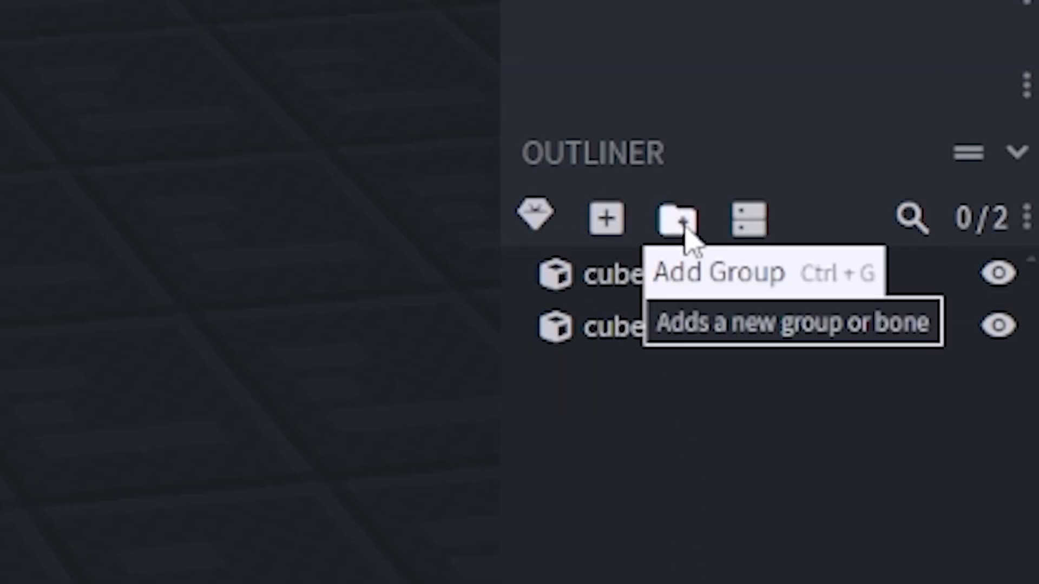
Add a group to the outliner and move both cubes into it
click(683, 227)
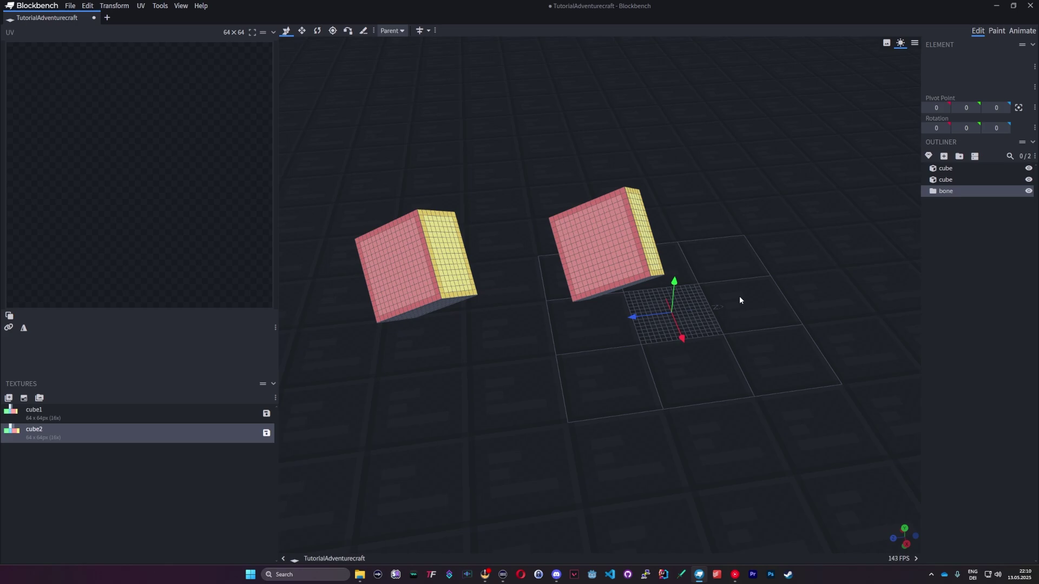
drag(739, 296, 784, 293)
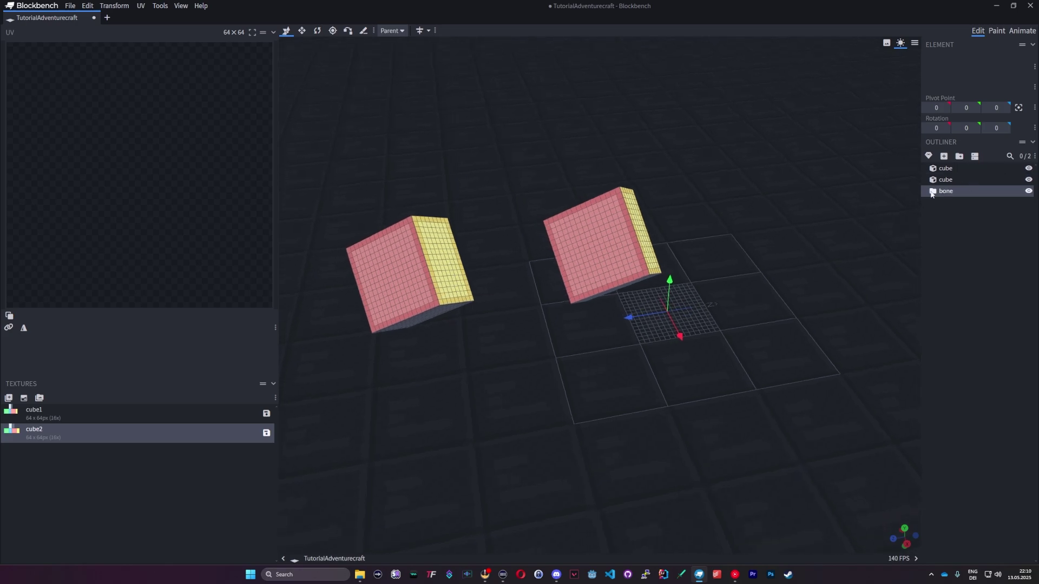
drag(942, 169, 947, 185)
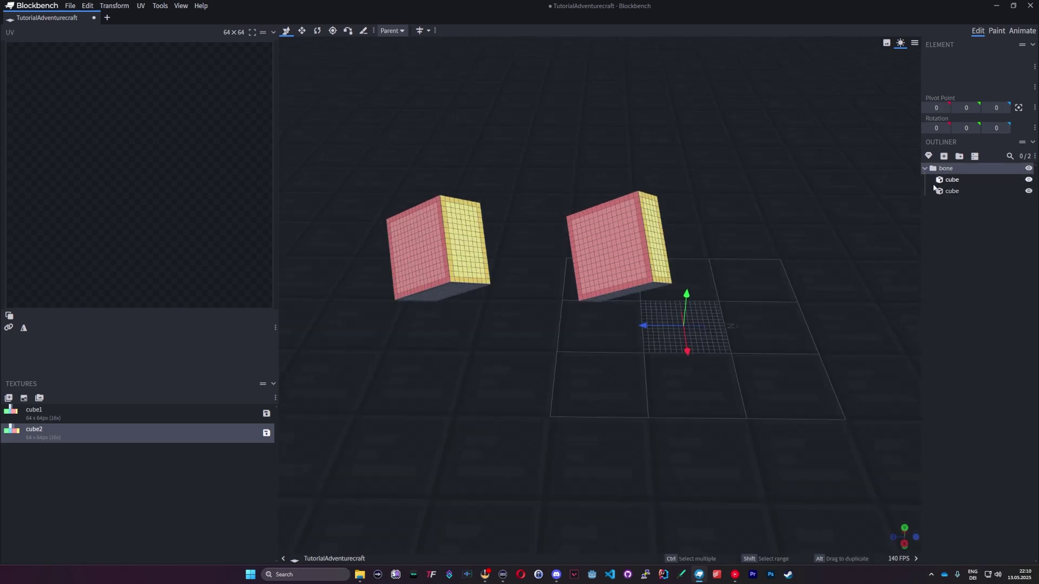
Rotate the group holding both cubes to -25, 22.5, 0 and centre its pivot point
click(942, 169)
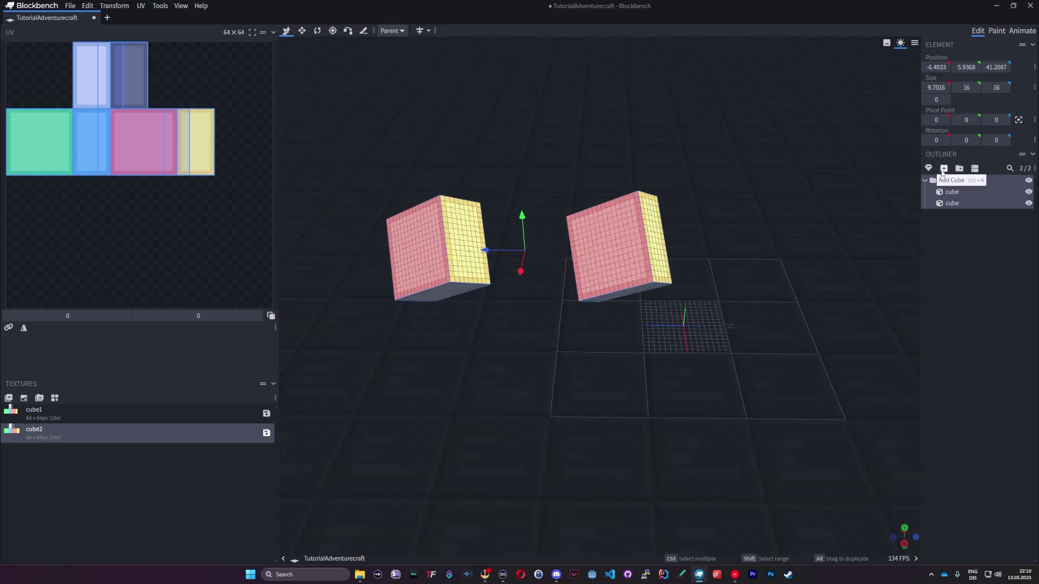
click(943, 179)
mouse_move(939, 128)
mouse_down()
mouse_move(914, 129)
mouse_move(932, 107)
mouse_move(922, 107)
mouse_move(942, 129)
mouse_move(928, 129)
mouse_up()
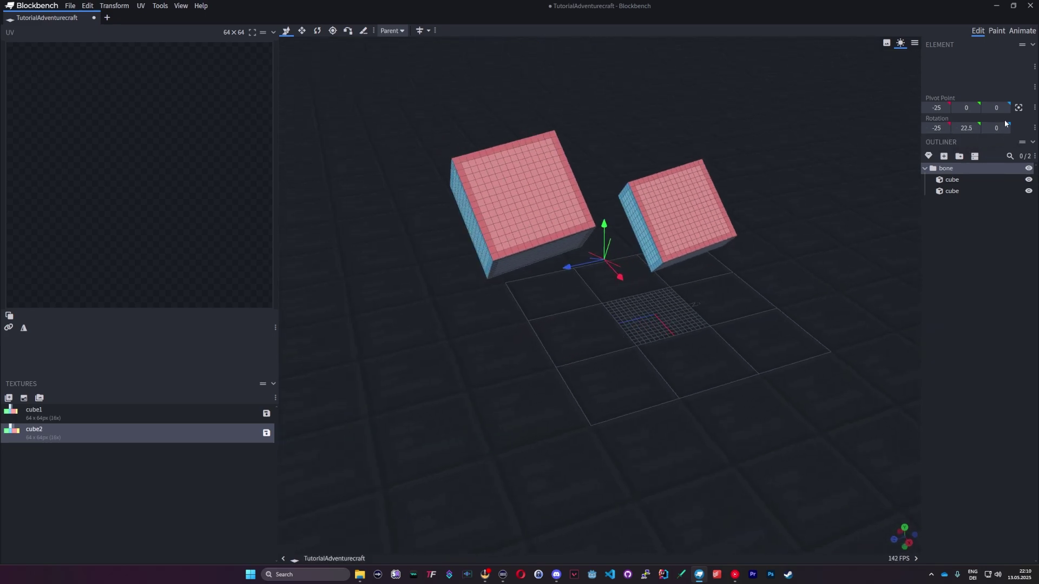
click(1018, 108)
drag(839, 192, 698, 200)
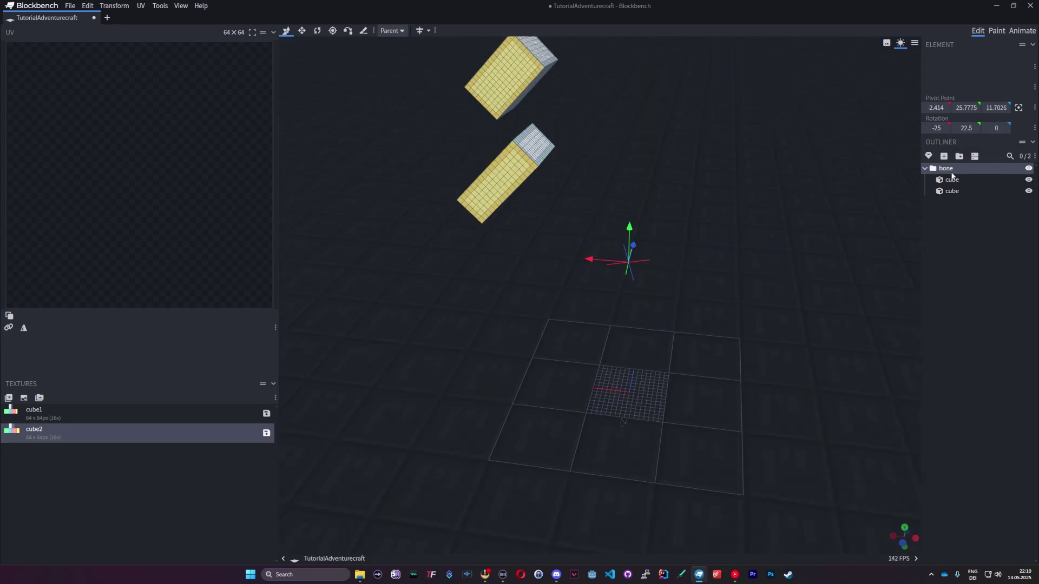
Nest a second group containing the narrower cube inside the first group, and rotate the nested group around its X axis
click(959, 155)
drag(946, 204, 959, 193)
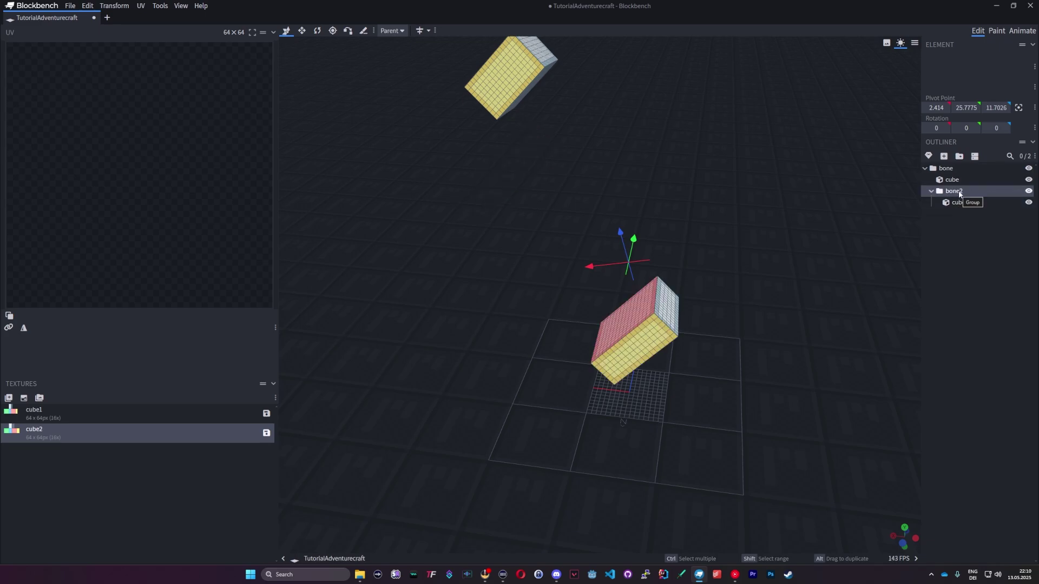
drag(784, 239, 822, 233)
click(953, 202)
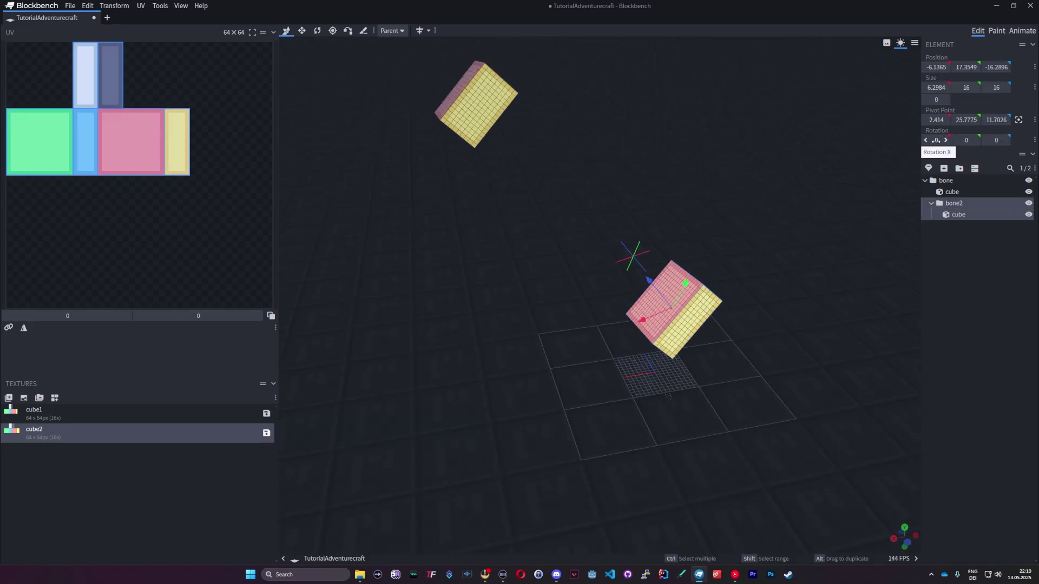
drag(935, 141, 966, 140)
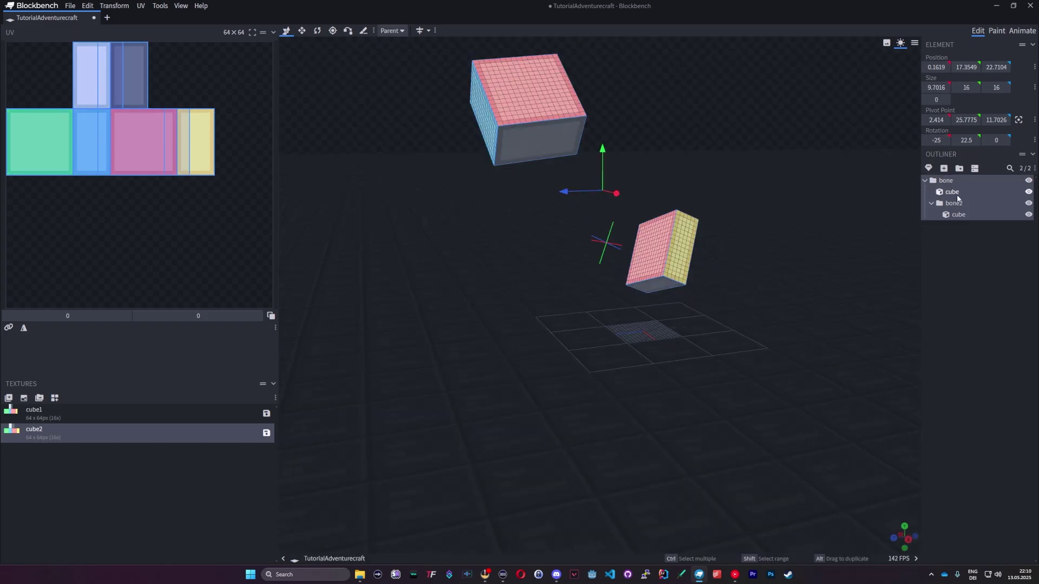
Rename the wider cube as test and the narrower cube in the nested group as test2
double_click(953, 193)
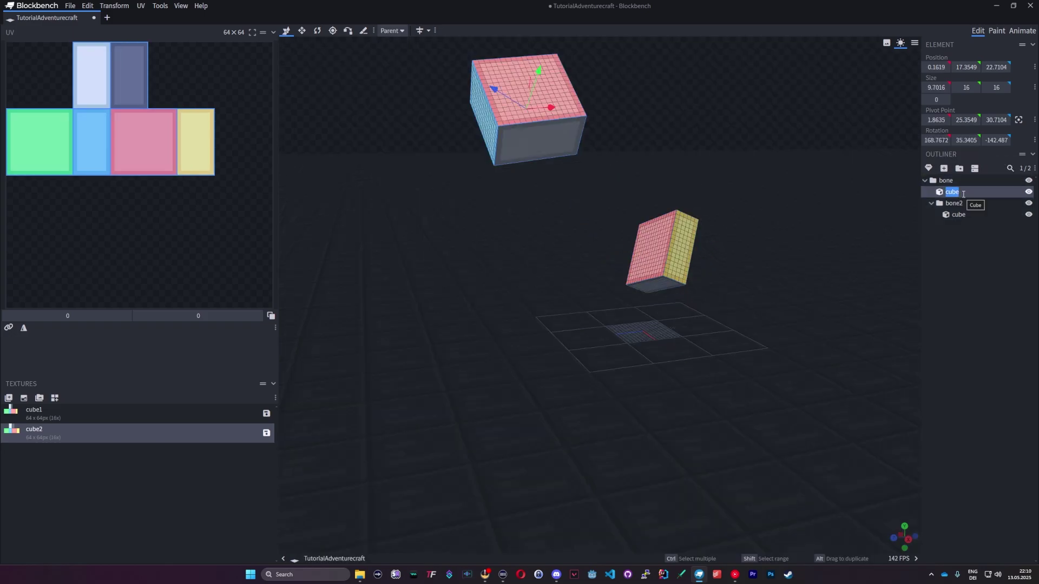
text(test)
click(966, 215)
double_click(962, 214)
text(tes)
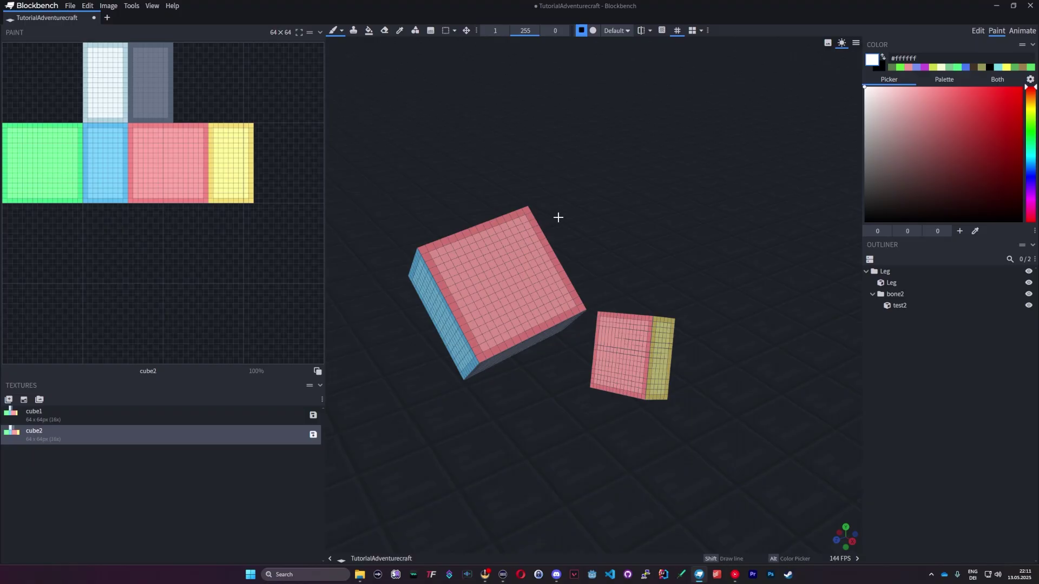
Select the Leg cube and paint a white brush stroke across the green, blue, red and yellow side faces of its texture
drag(557, 216, 595, 216)
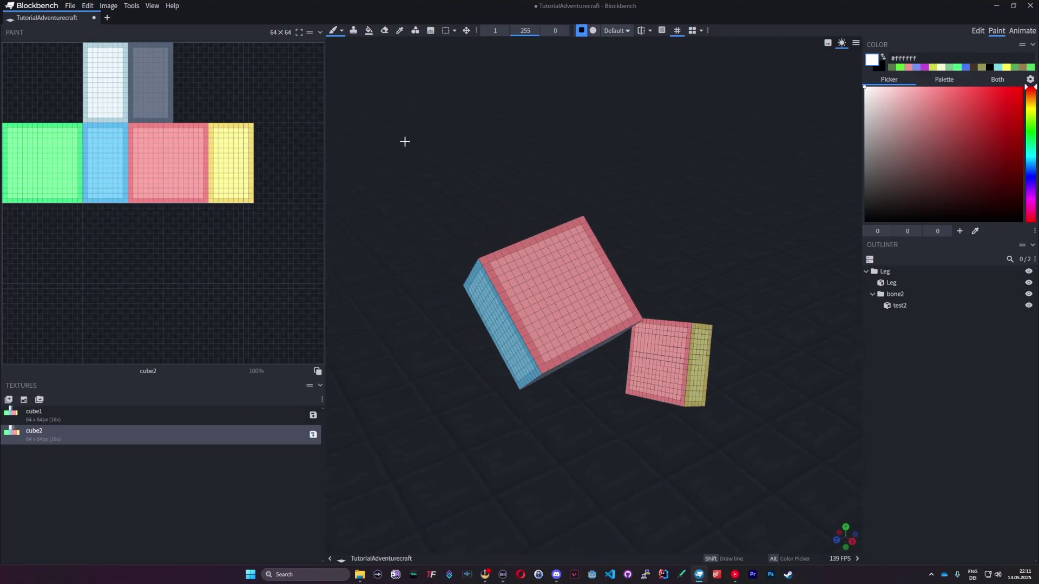
scroll(541, 173, up, 2)
click(890, 284)
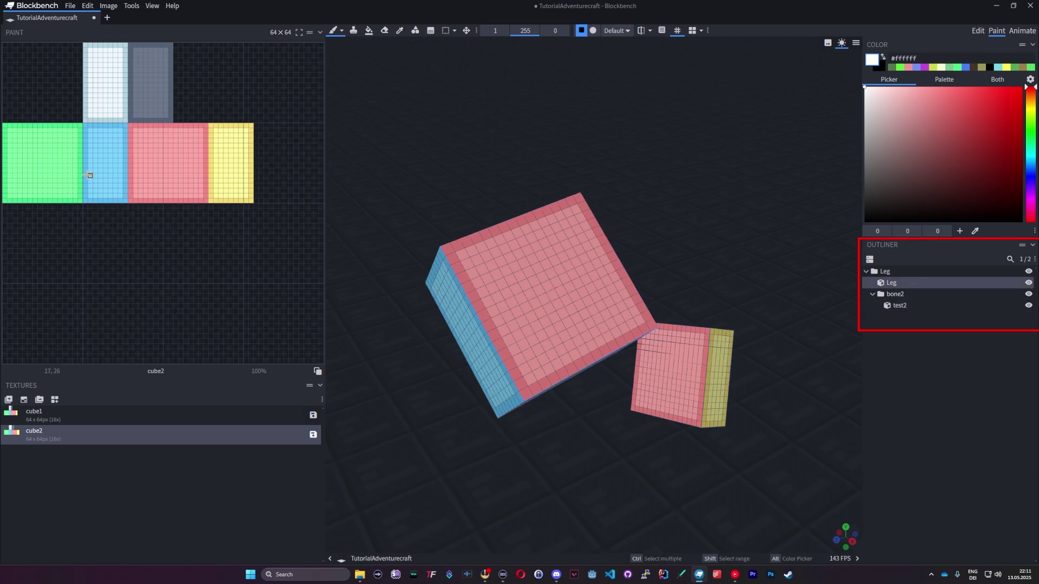
click(334, 31)
drag(29, 175, 222, 156)
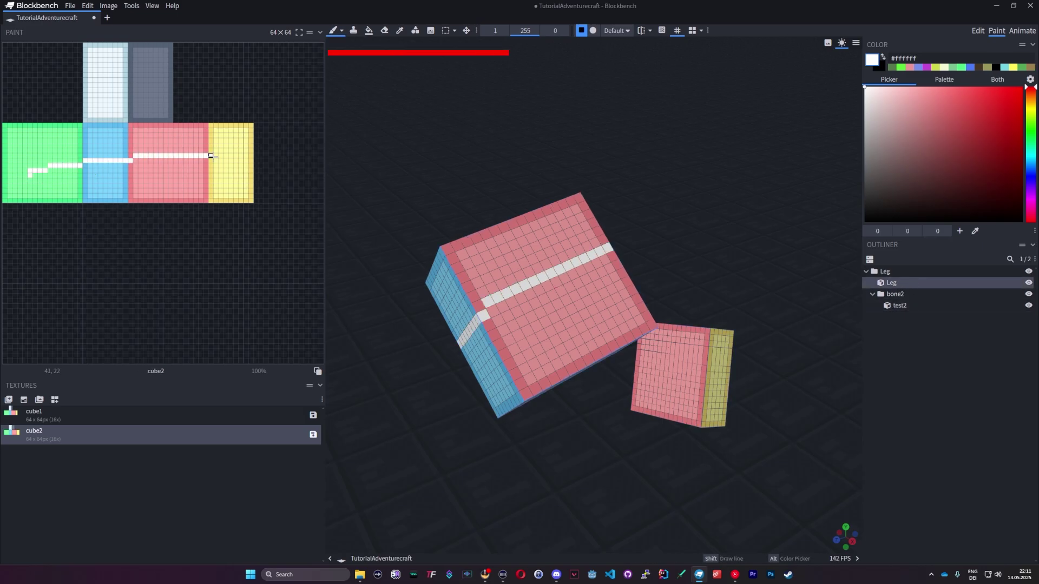
Fill the entire cube2 texture with white, undo that fill, and fill only the Leg cube's red face with white
click(368, 31)
click(104, 173)
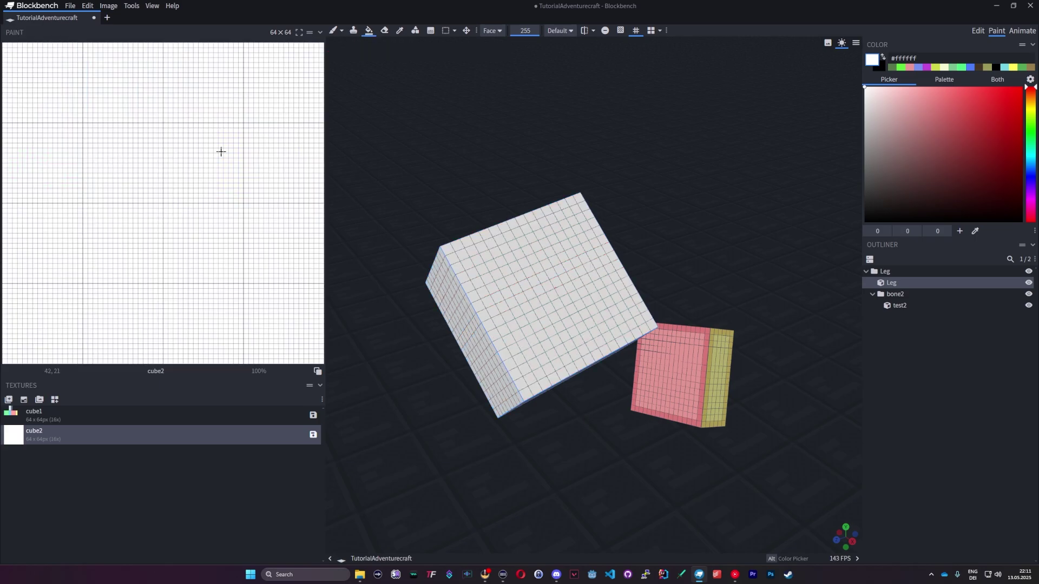
key(ctrl+z)
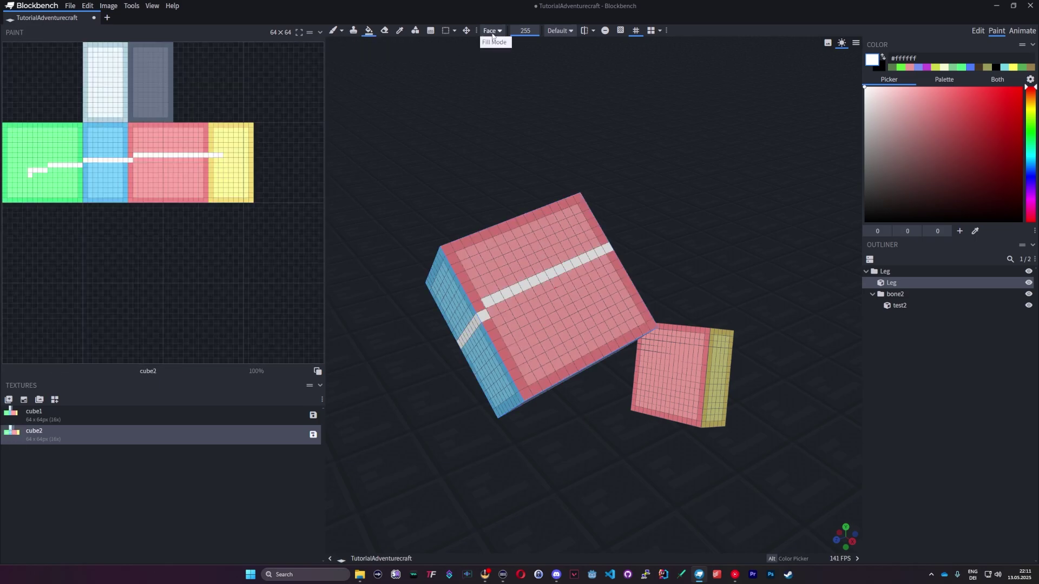
click(519, 236)
drag(498, 216, 471, 170)
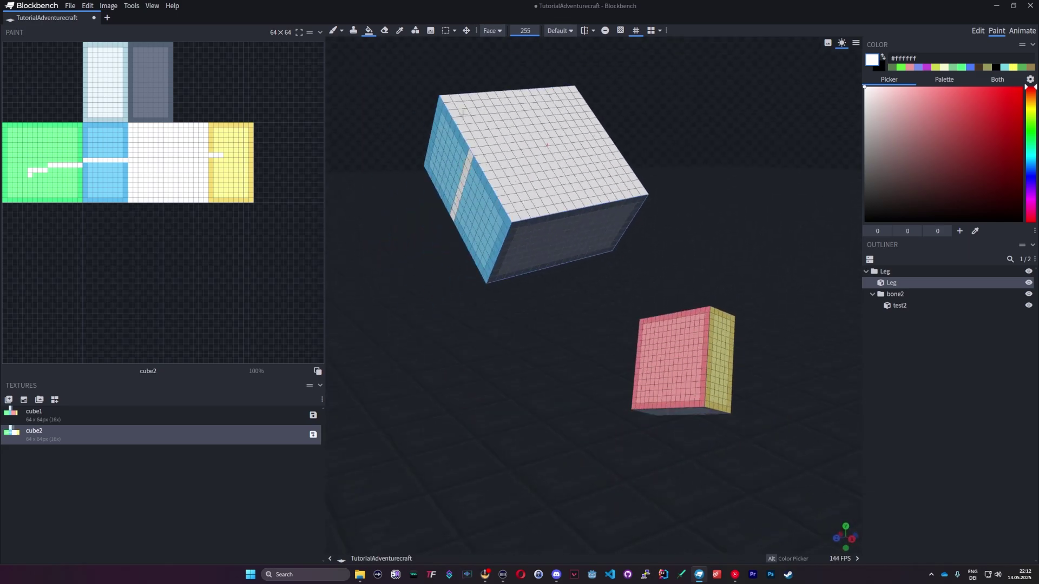
drag(460, 112, 477, 71)
Set the paint colour to yellow #ecff3a and fill the Leg cube's white face with it
click(988, 106)
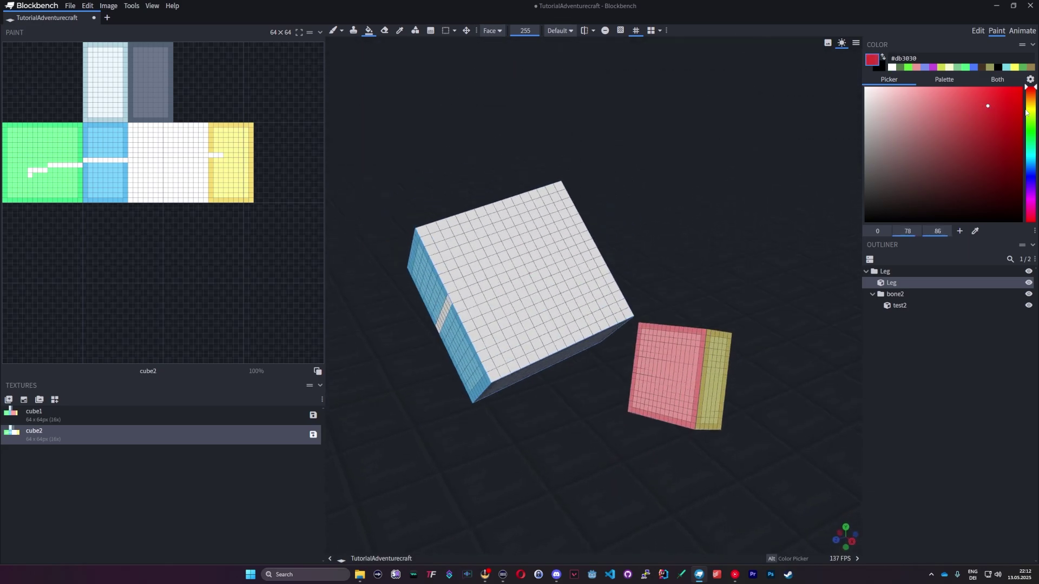
click(1027, 111)
drag(985, 112, 987, 87)
click(533, 238)
drag(413, 158, 487, 39)
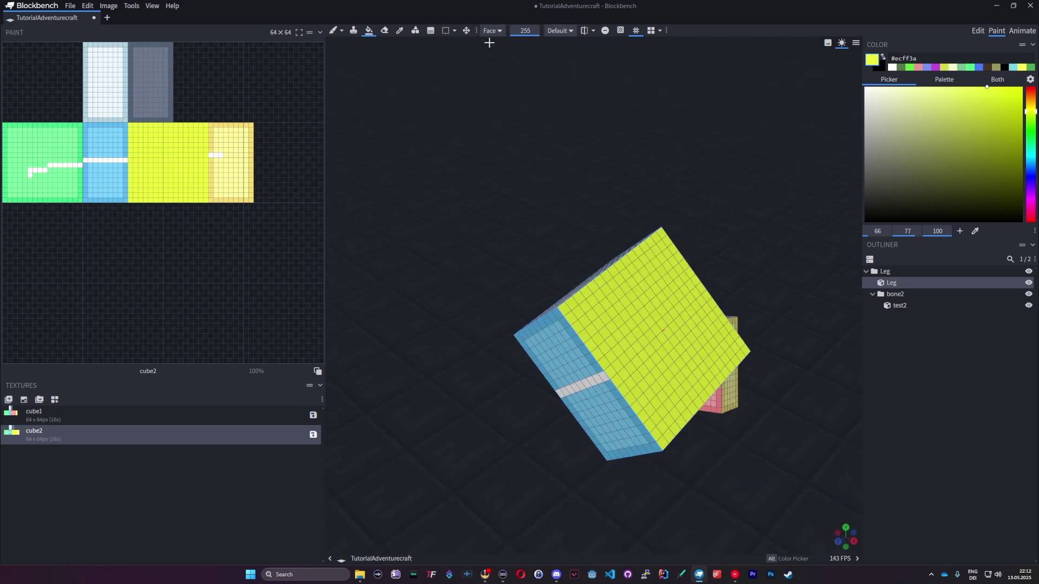
Change the fill mode to Element and fill all faces of the Leg cube with the yellow colour
click(490, 30)
click(492, 53)
click(564, 324)
drag(564, 324, 496, 95)
Erase a large round patch and a small loop from the Leg cube's yellow front face
click(495, 31)
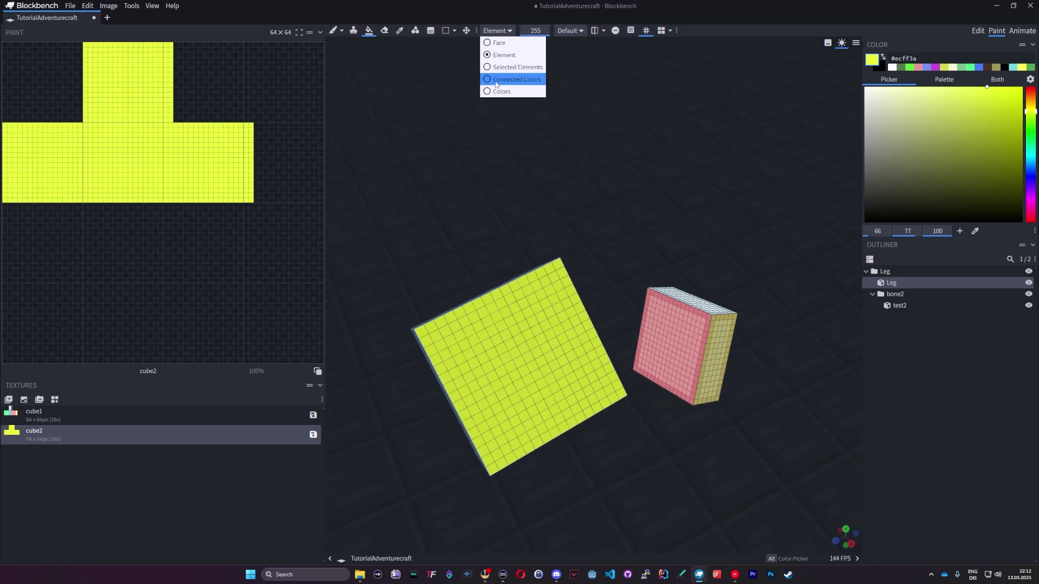
click(384, 31)
mouse_move(487, 297)
mouse_down()
mouse_move(521, 324)
mouse_move(505, 358)
mouse_move(559, 352)
mouse_move(486, 361)
mouse_up()
drag(471, 271, 441, 241)
scroll(442, 241, up, 3)
mouse_move(503, 185)
mouse_down()
mouse_move(534, 201)
mouse_move(534, 167)
mouse_move(475, 208)
mouse_move(464, 260)
mouse_move(487, 233)
mouse_move(447, 227)
mouse_move(354, 267)
mouse_move(561, 308)
mouse_up()
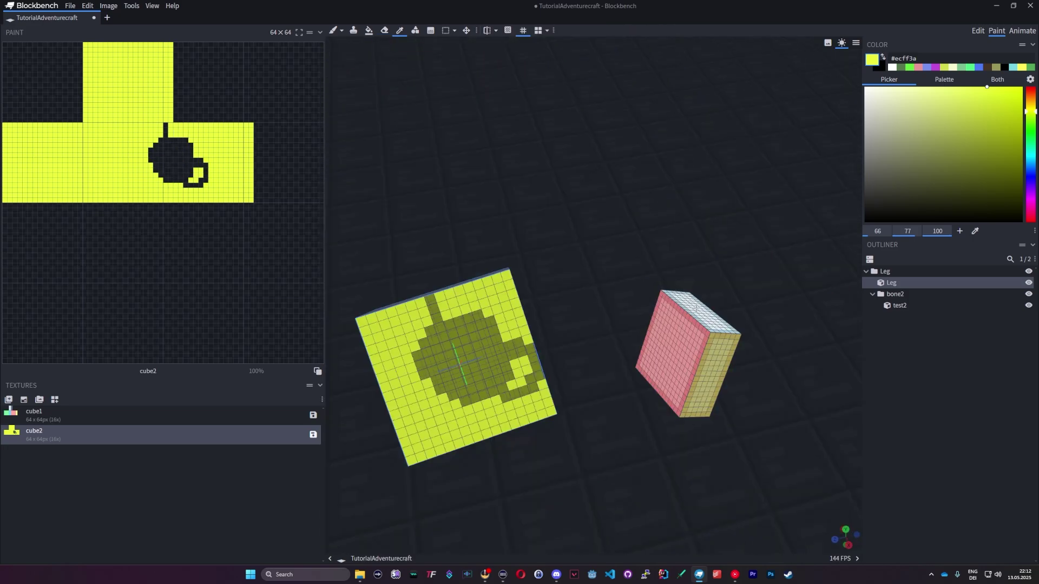
Pick the pink #ffa7a4 from the test2 cube and draw a large and a small filled ellipse on two adjacent Leg cube faces
click(669, 341)
mouse_move(412, 274)
mouse_down()
mouse_move(441, 242)
mouse_move(451, 186)
mouse_up()
click(421, 30)
click(509, 31)
mouse_move(483, 327)
mouse_down()
mouse_move(526, 336)
mouse_move(573, 368)
mouse_up()
mouse_move(638, 274)
mouse_down()
mouse_move(603, 253)
mouse_move(440, 209)
mouse_up()
mouse_move(382, 188)
mouse_down()
mouse_move(399, 204)
mouse_move(395, 221)
mouse_up()
drag(490, 157, 466, 249)
Paint a pink gradient across the plain yellow Leg cube face adjoining the large pink ellipse
click(431, 30)
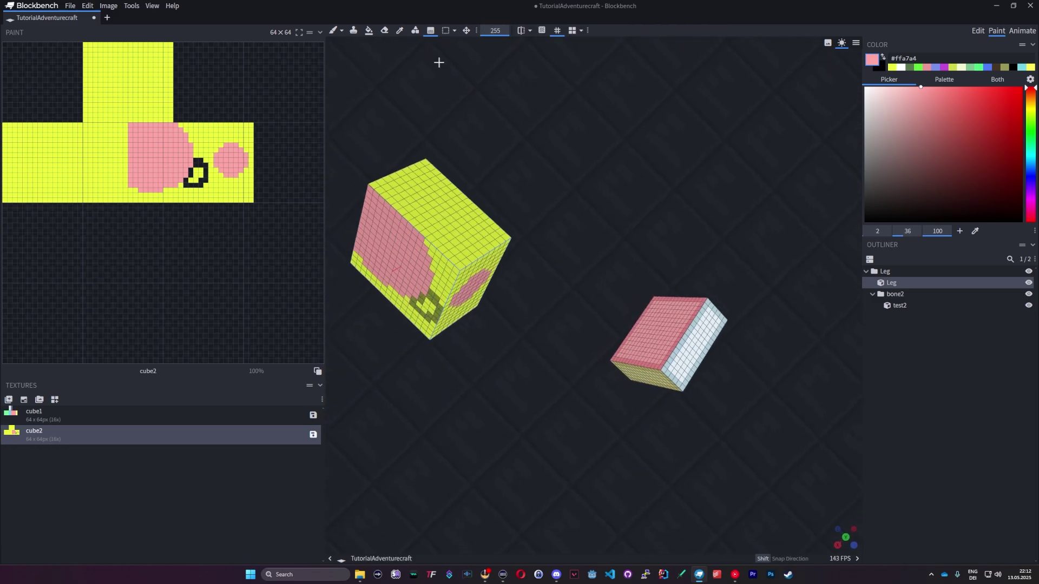
drag(424, 203, 564, 94)
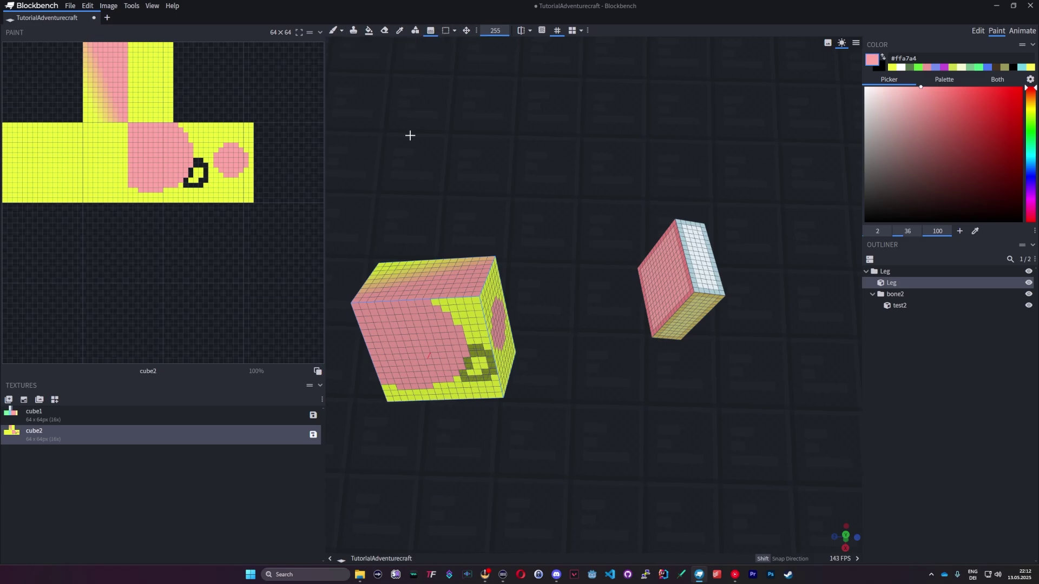
drag(411, 134, 420, 130)
click(464, 34)
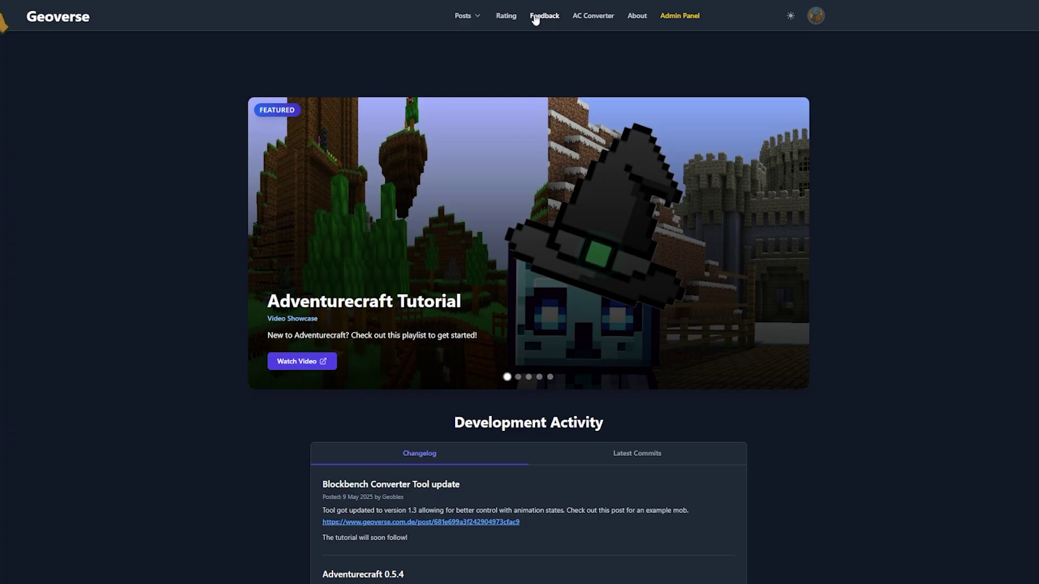
Switch to the Geoverse website and view its Posts and Rating pages
click(464, 16)
click(464, 38)
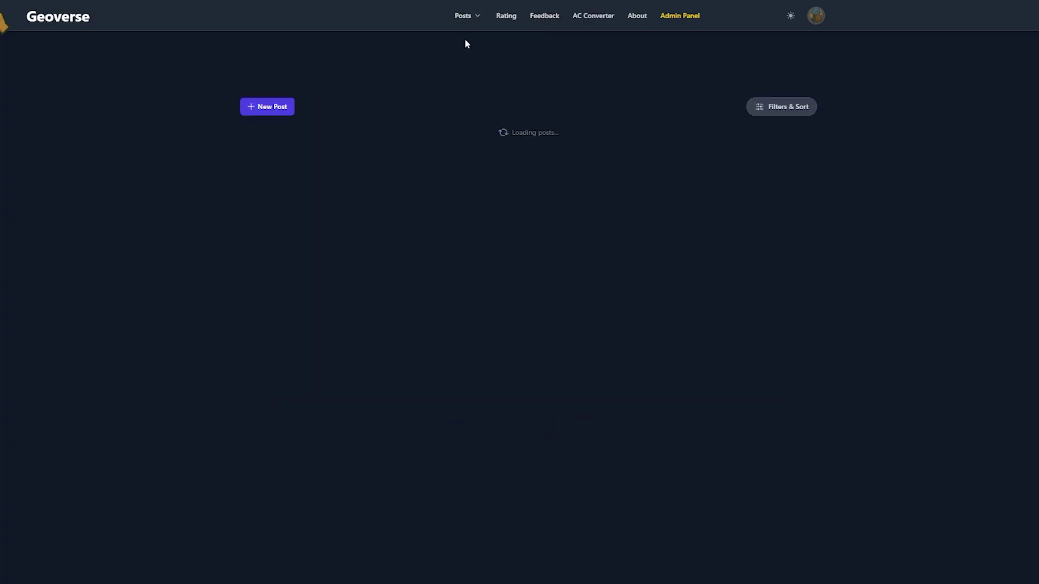
click(509, 17)
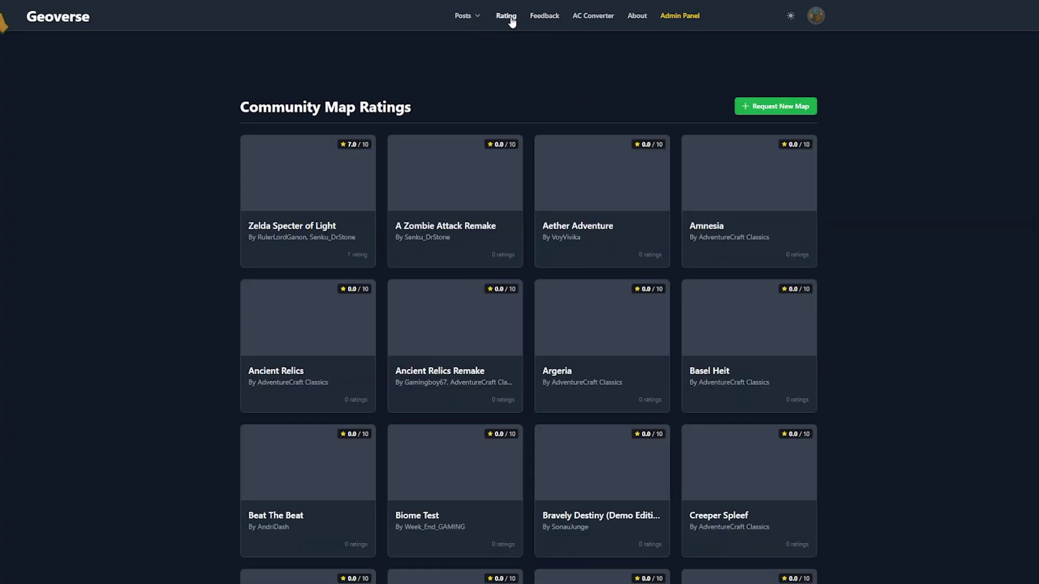
Fill in a Feature Request on the Feedback page titled "Please add support for particles" with description "I want particles in Adventurecraft pls"
click(542, 17)
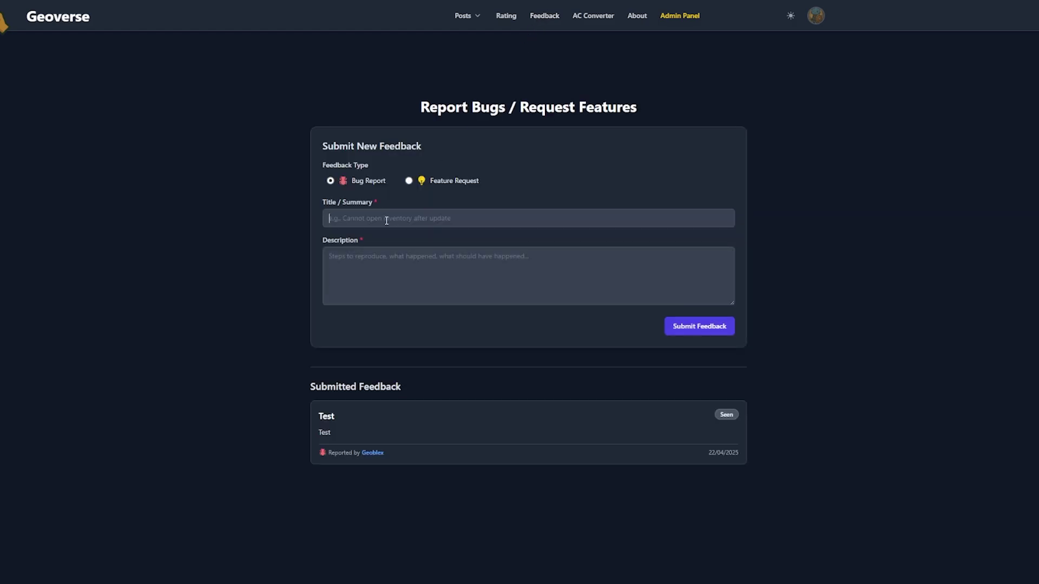
click(410, 181)
click(394, 215)
text(P)
text(lease add)
text(I want particles in Adventurecraft)
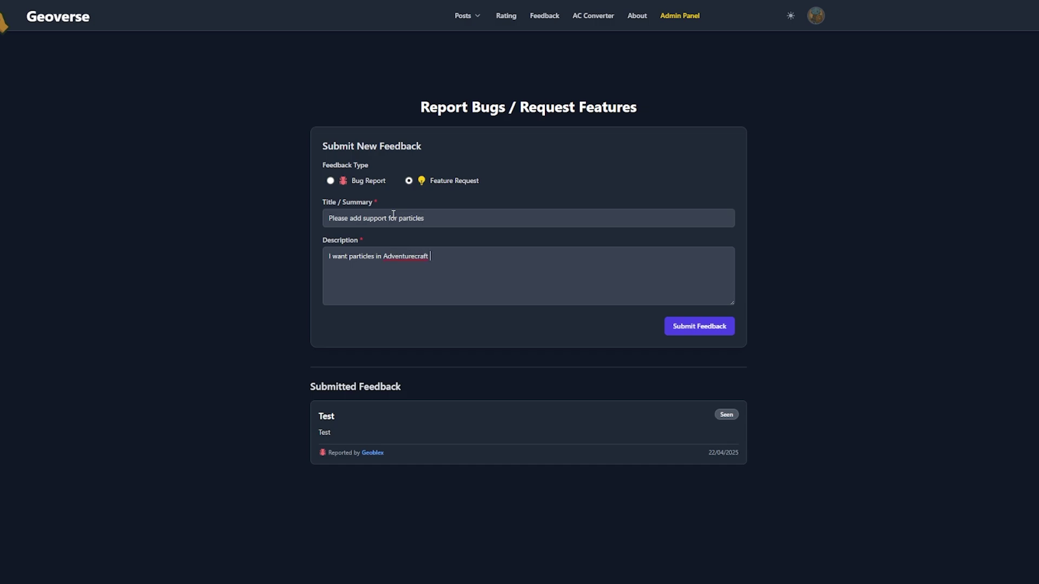
text(pls)
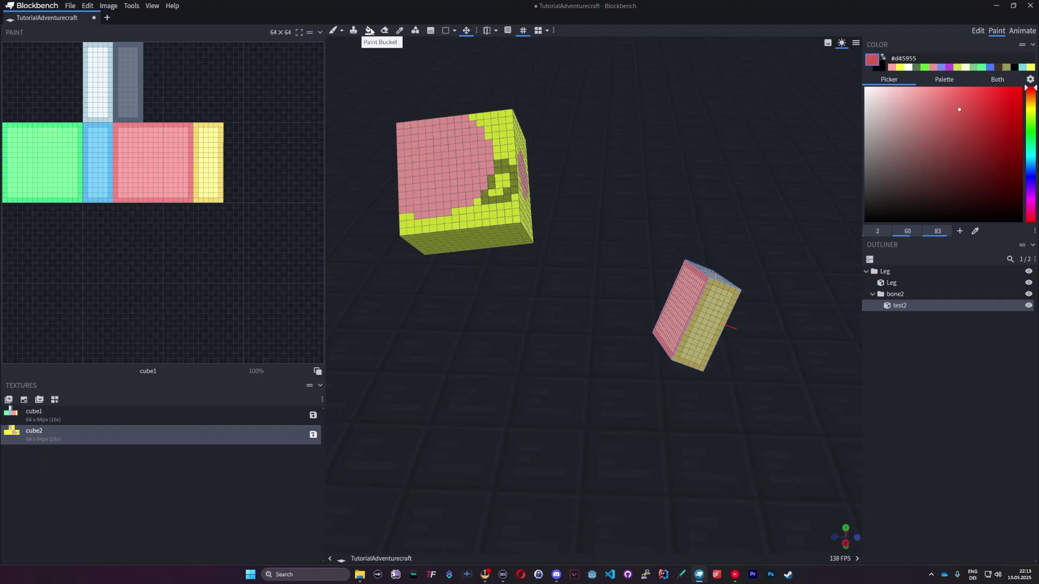
Switch back to Blockbench and fill the whole test2 cube with the red #d45955
click(368, 31)
click(714, 297)
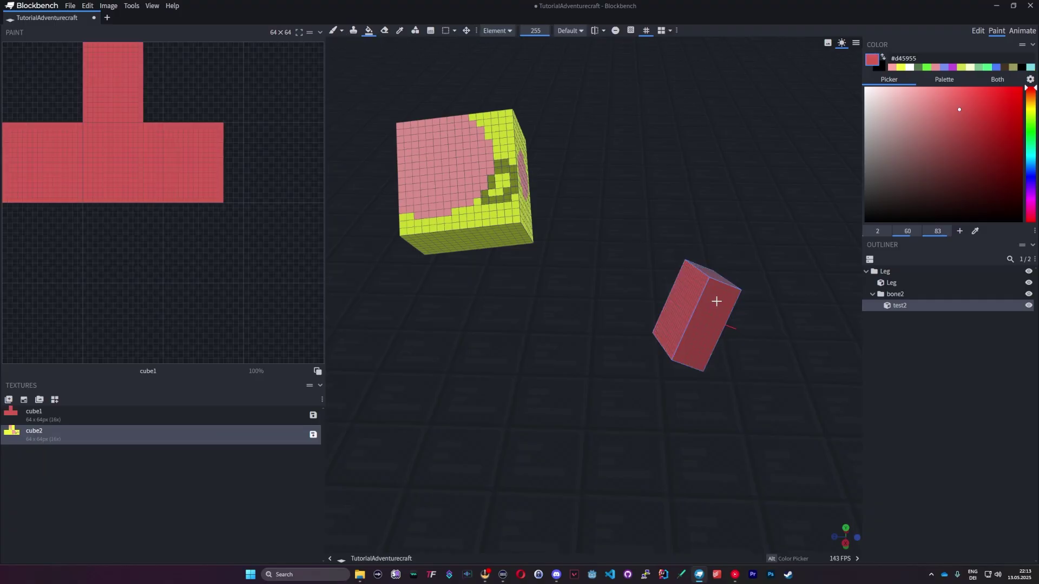
drag(672, 254, 672, 206)
scroll(587, 204, down, 5)
scroll(672, 206, down, 4)
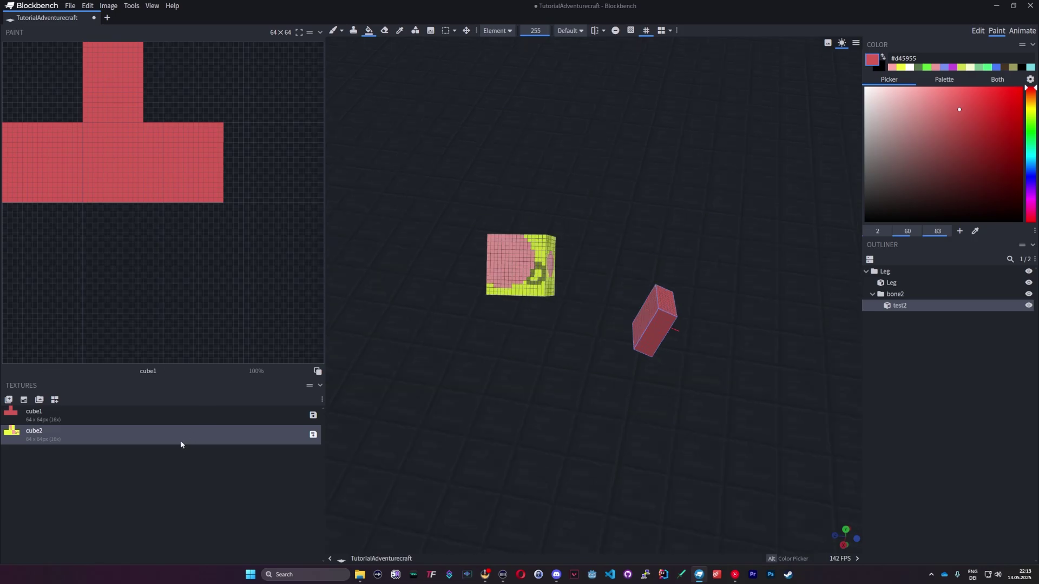
Assign the cube1 texture to the test2 cube and check the texture choices for the Leg cube
right_click(896, 307)
click(896, 304)
right_click(896, 303)
mouse_move(922, 352)
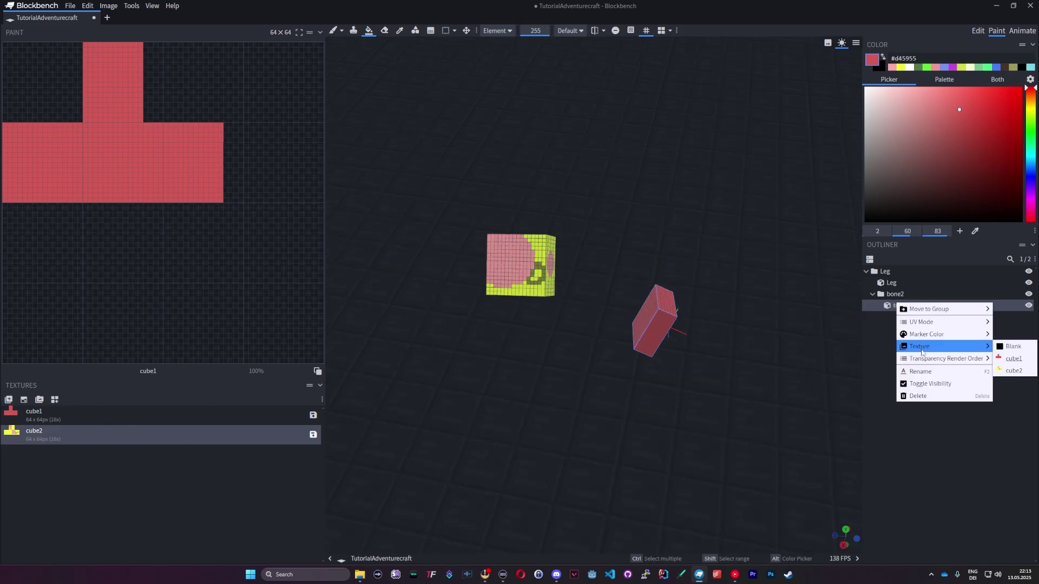
click(1016, 361)
right_click(897, 284)
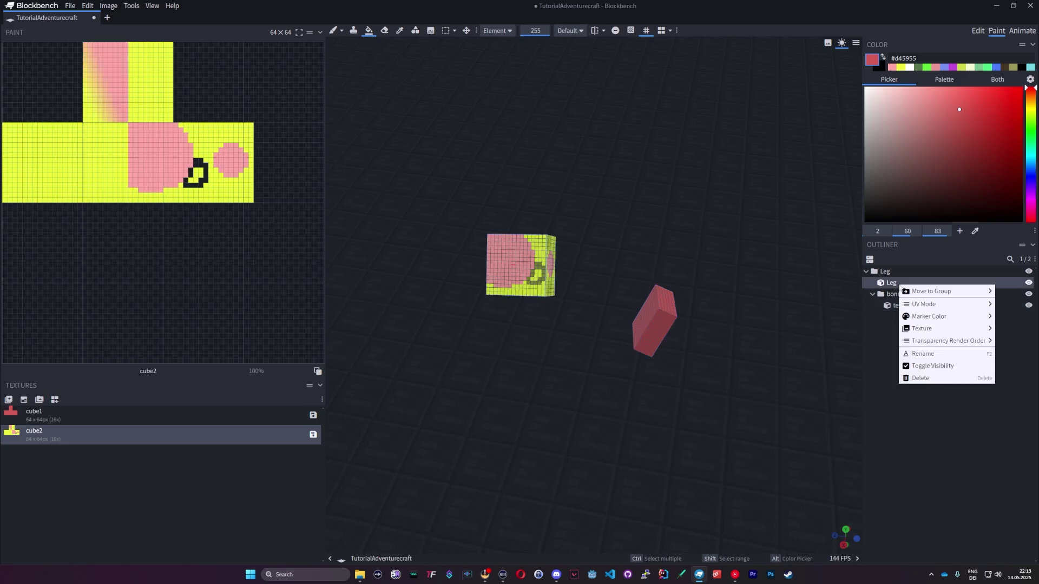
mouse_move(925, 328)
click(872, 341)
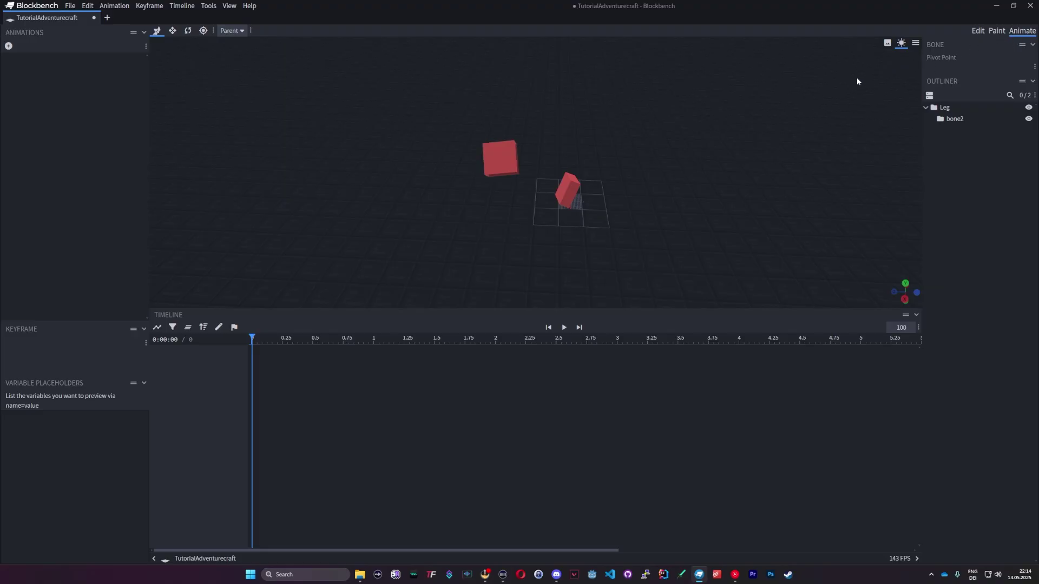
Inspect the Leg bones in Animate mode, check the test2 and Leg cubes in Paint mode, and return to Animate mode
click(944, 107)
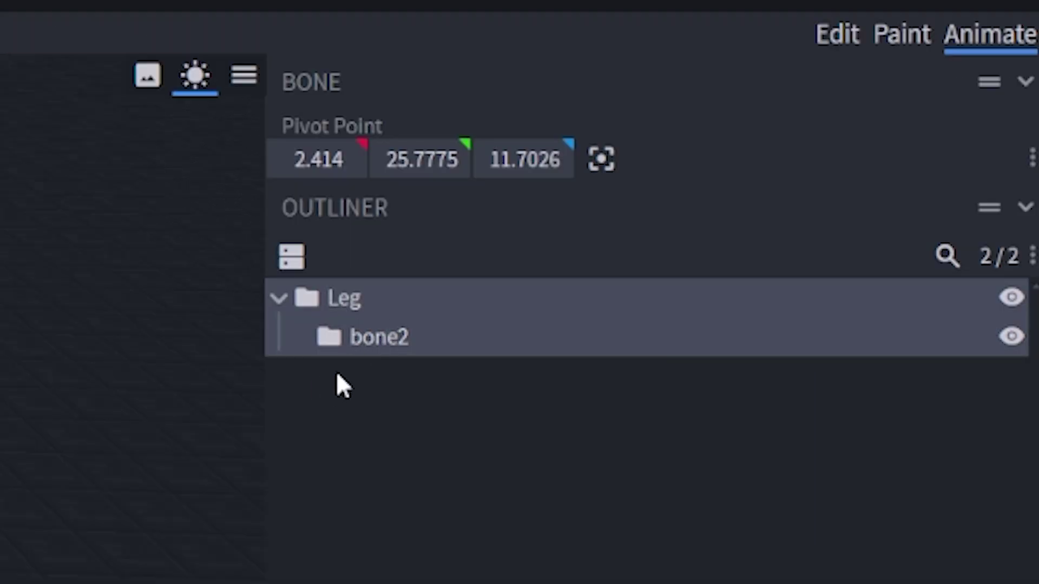
click(153, 400)
click(900, 35)
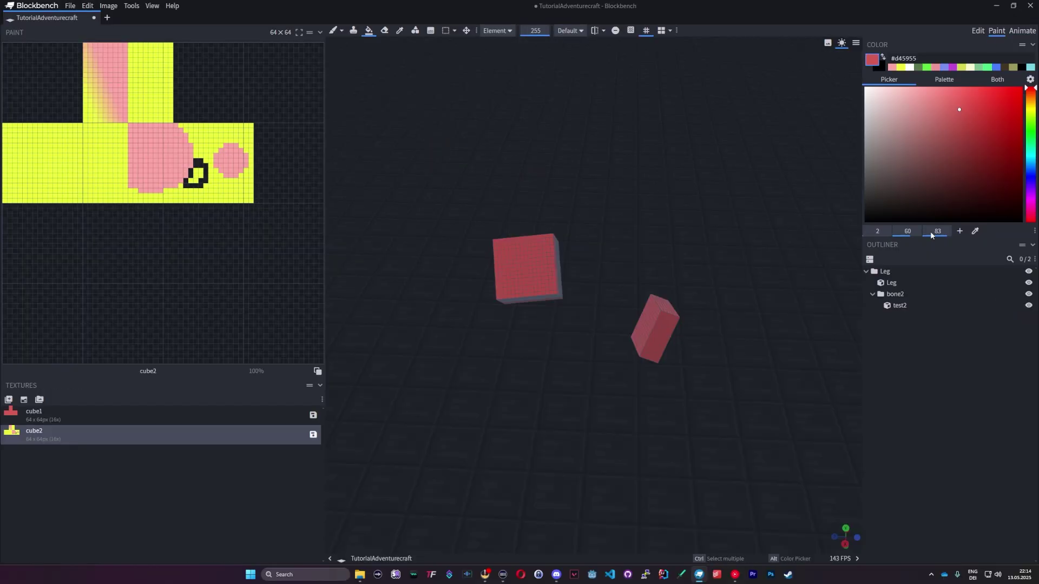
click(899, 306)
click(891, 282)
click(1021, 31)
right_drag(665, 147, 704, 170)
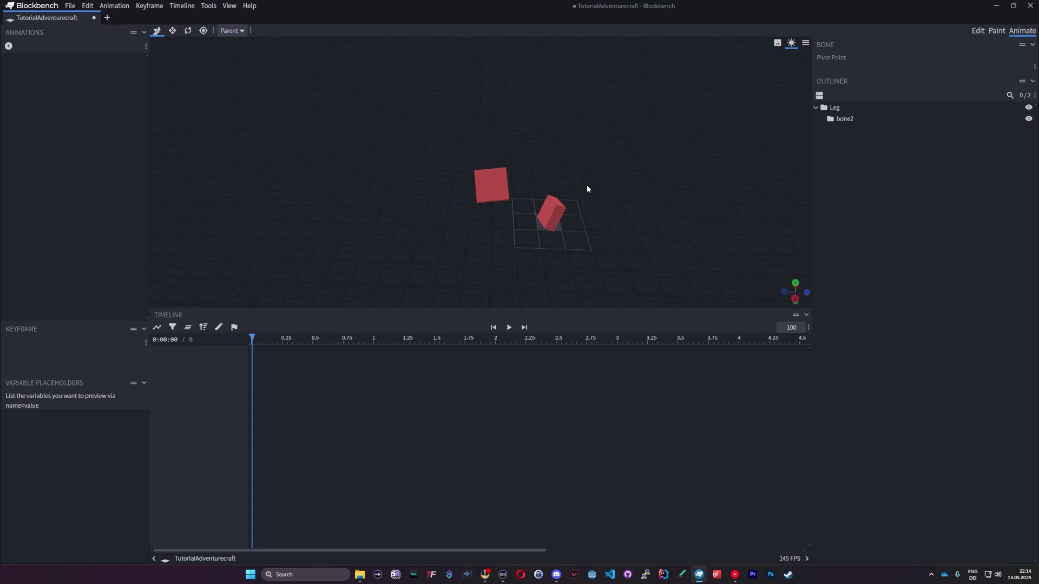
Create an animation named idle with Loop mode and a snapping of 20
click(9, 46)
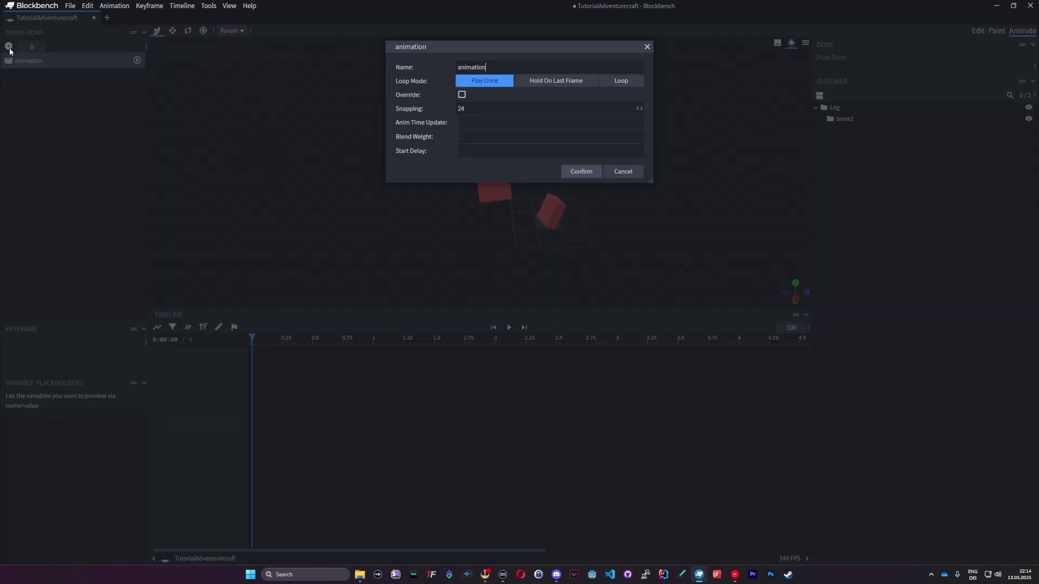
drag(504, 64, 401, 78)
text(le)
click(620, 82)
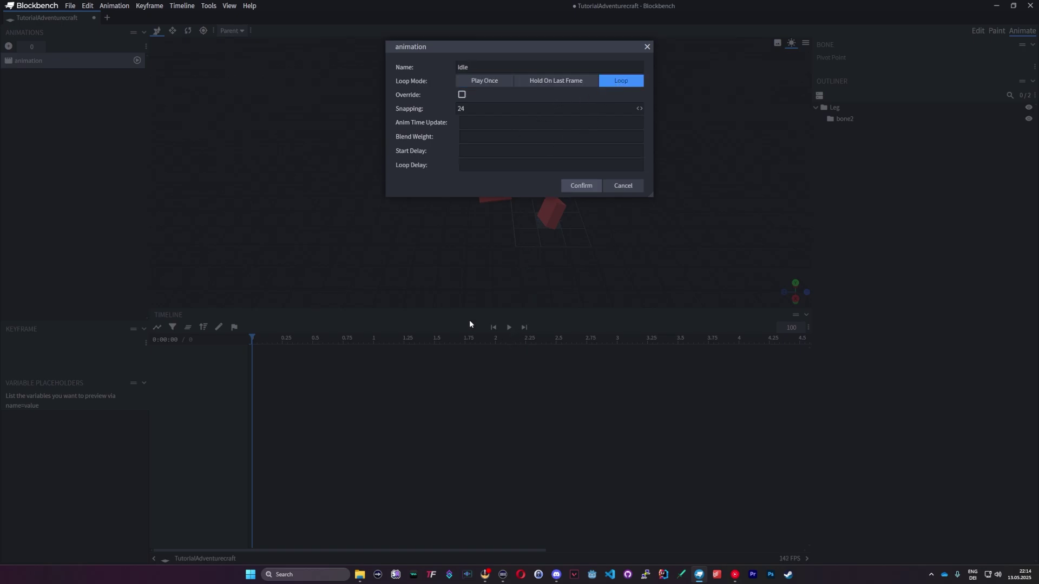
click(475, 106)
key(Return)
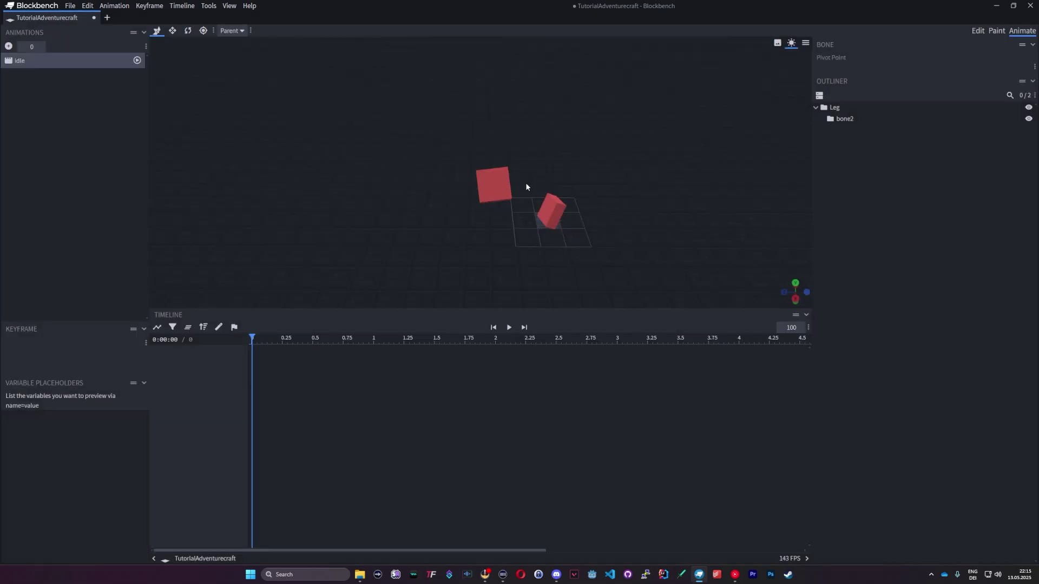
Bring bone2 and Leg into the timeline and add a Leg rotation keyframe at 0 s and a position keyframe at 1 s
drag(255, 166, 262, 173)
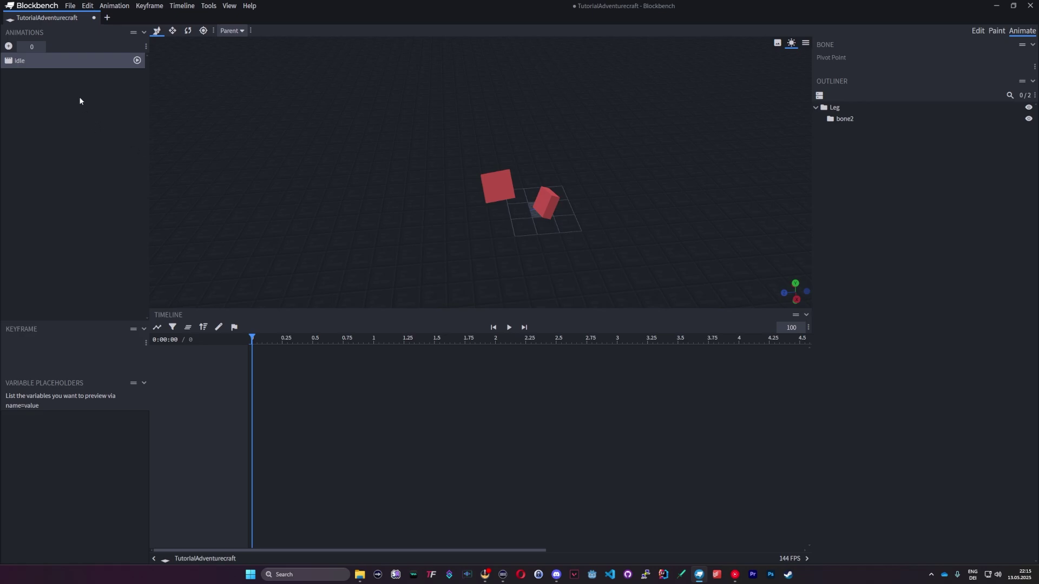
click(842, 119)
ctrl+click(836, 108)
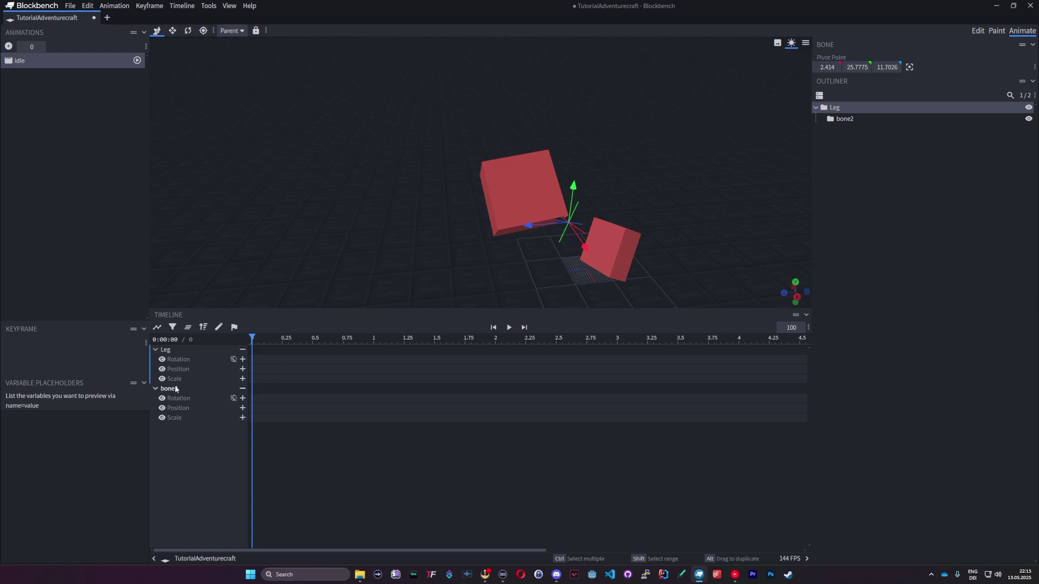
click(243, 360)
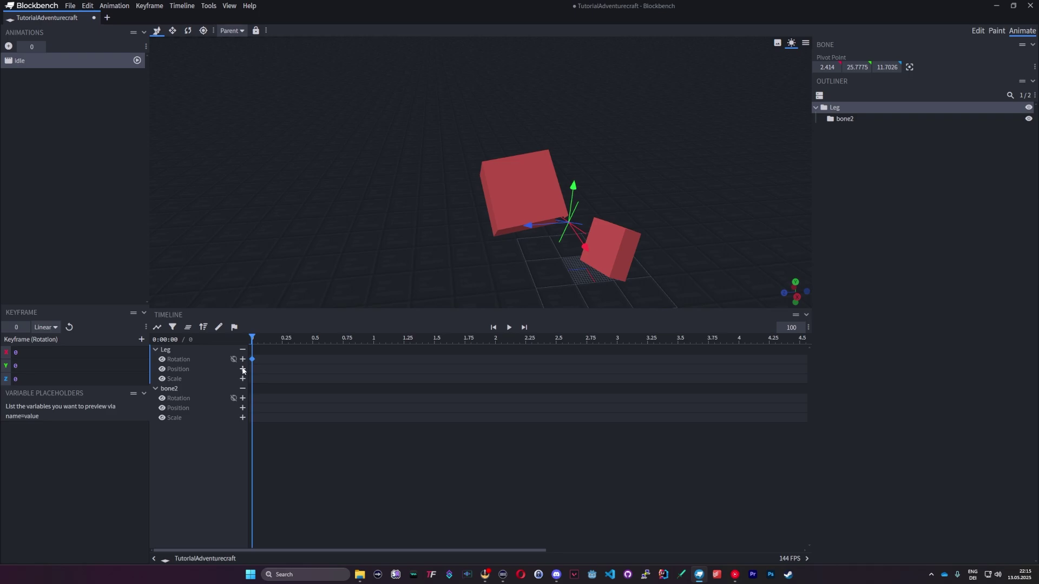
click(282, 350)
drag(310, 338, 473, 339)
click(243, 369)
Move the Leg bone to Z 43 at 1.75 s and to Y 42 at 1 s
key(ctrl+a)
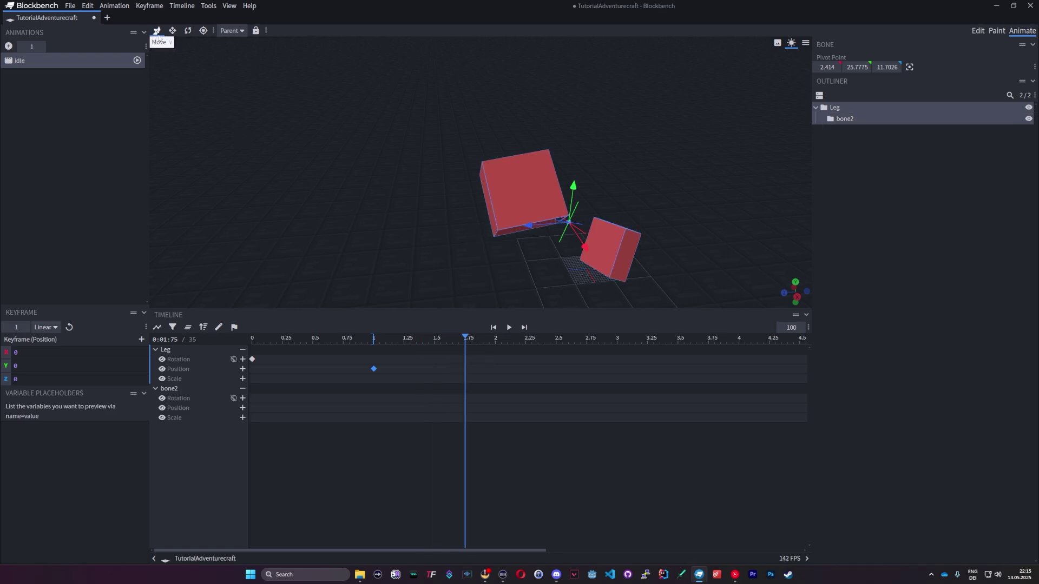
drag(526, 227, 411, 226)
drag(414, 276, 406, 273)
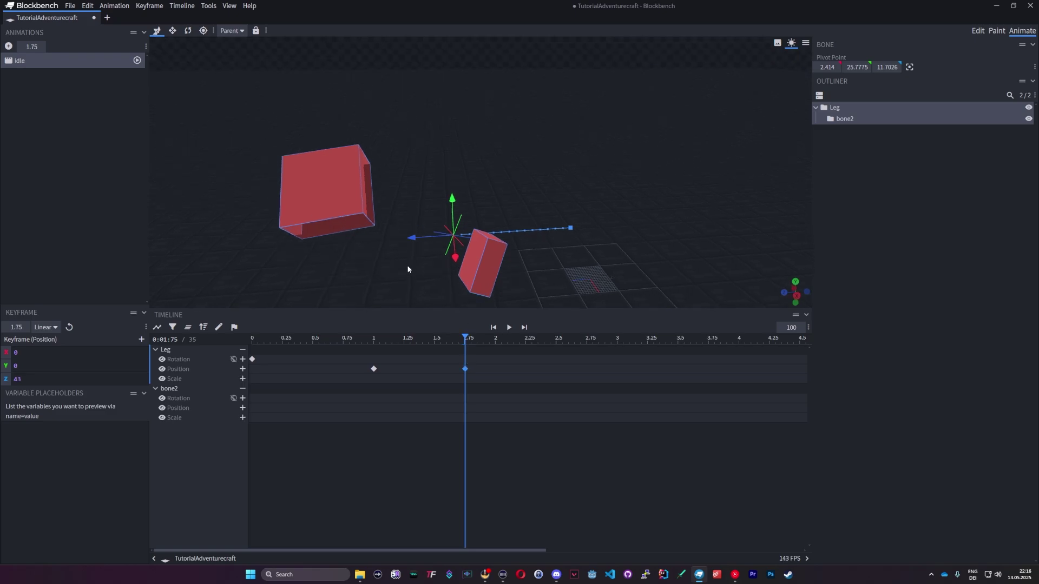
click(373, 338)
drag(571, 194, 585, 69)
scroll(464, 223, down, 3)
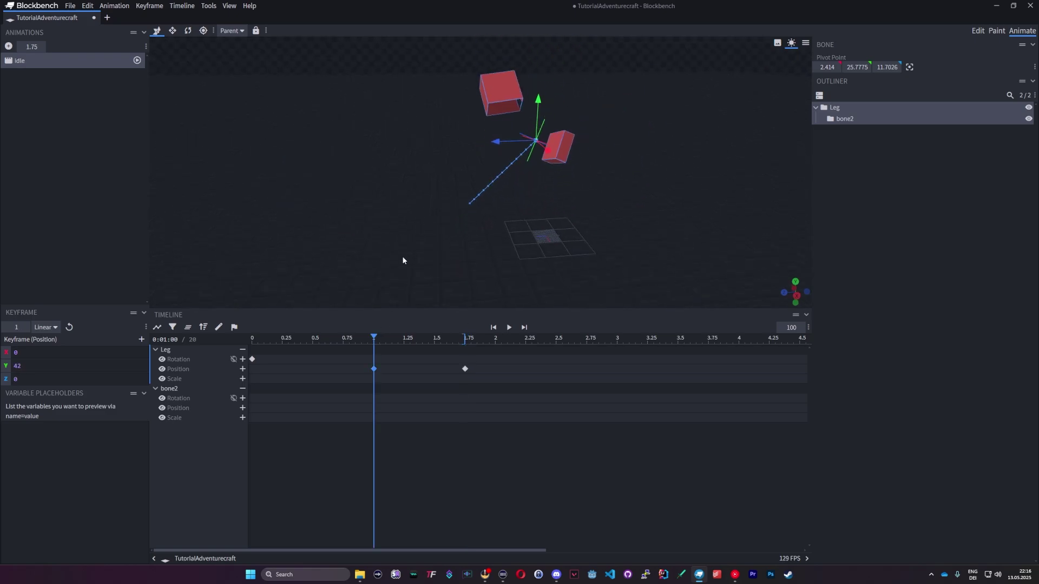
Add a Leg position keyframe at 0 s and set its Y value to 0
drag(373, 337, 252, 338)
click(252, 358)
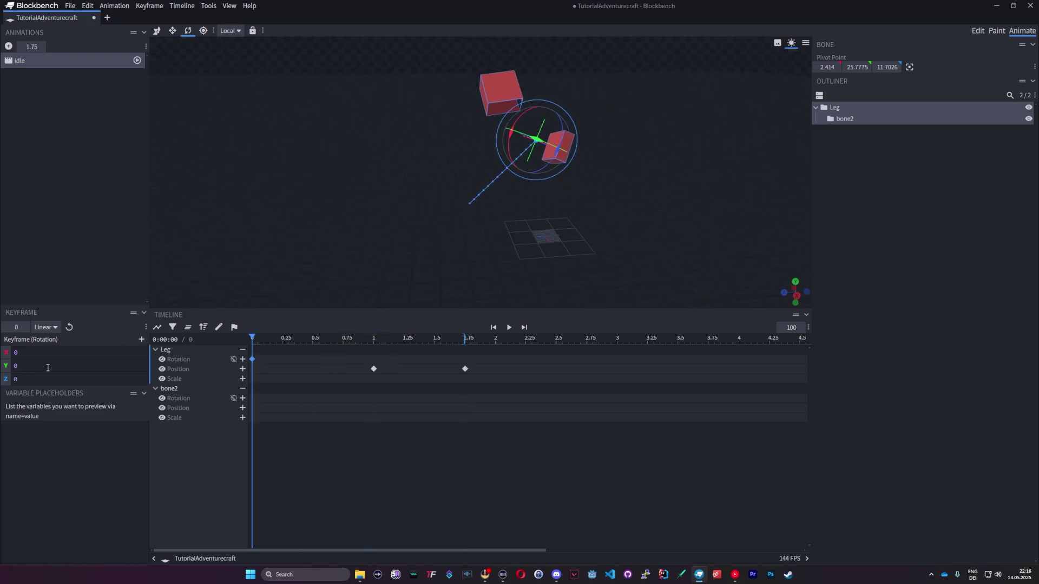
click(242, 369)
drag(21, 367, 5, 374)
text(0)
Add Leg rotation keyframes at 1 s and 1.75 s, rotating the 1.75 s pose to about -21.9, 45.5, -323.5
drag(353, 250, 334, 237)
scroll(364, 247, up, 3)
click(376, 340)
click(243, 359)
key(r)
drag(374, 266, 706, 194)
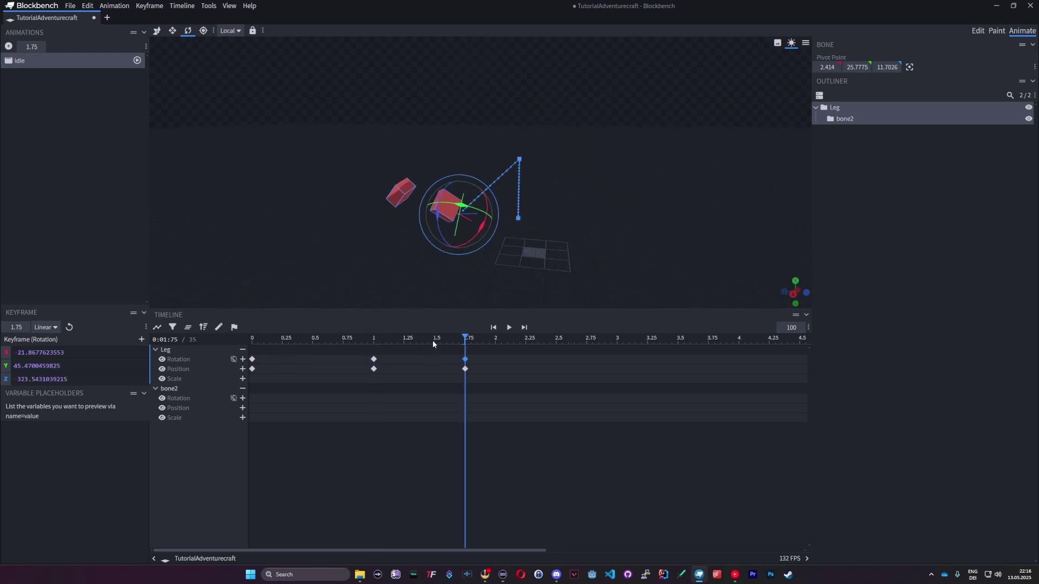
Play the idle animation from the start to check the motion, and stop it
drag(433, 340, 204, 341)
key(space)
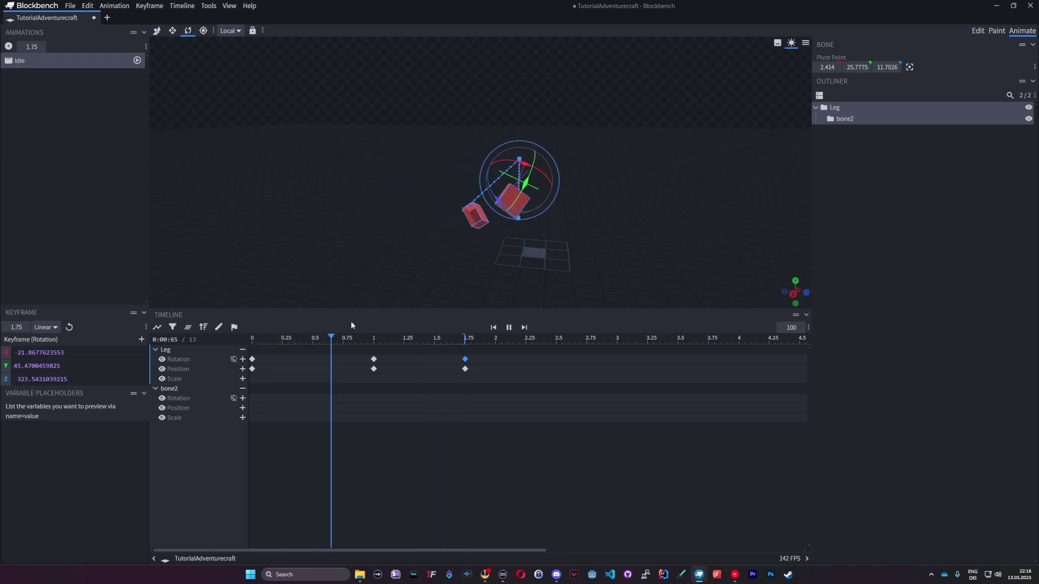
key(space)
Copy the Leg keyframes at 1 s to 2.5 s and those at 0 s to 3 s
drag(351, 382, 383, 358)
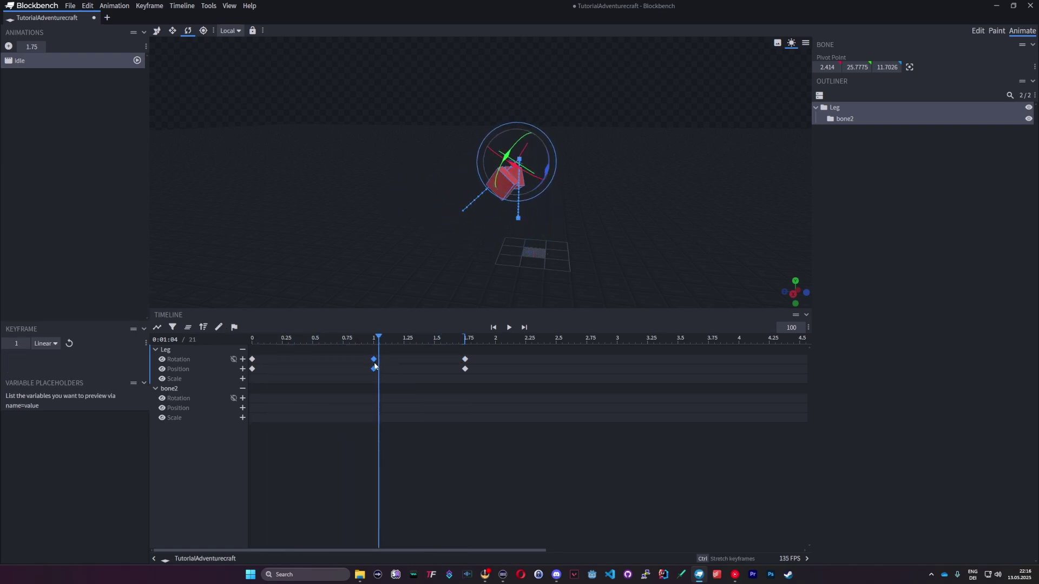
drag(462, 339, 558, 342)
click(556, 342)
key(ctrl+v)
drag(290, 372, 162, 349)
drag(581, 341, 252, 343)
key(ctrl+v)
During playback, retime the Leg rotation keyframes to 0.5, 1.45, 2.05 and 2.8 s, leaving the one at 2.5 s
key(space)
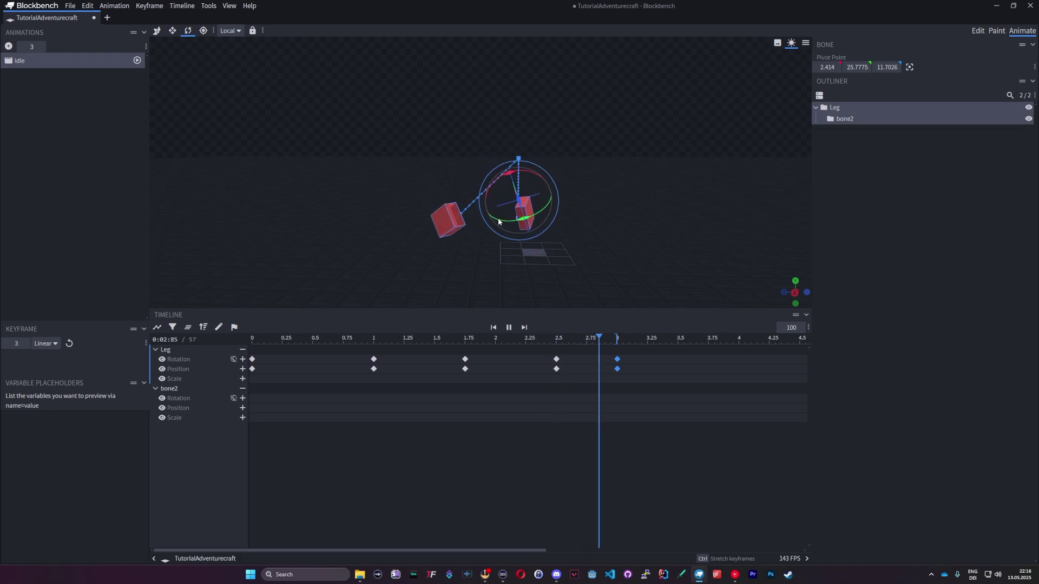
drag(375, 359, 502, 359)
drag(252, 359, 313, 360)
drag(617, 359, 593, 359)
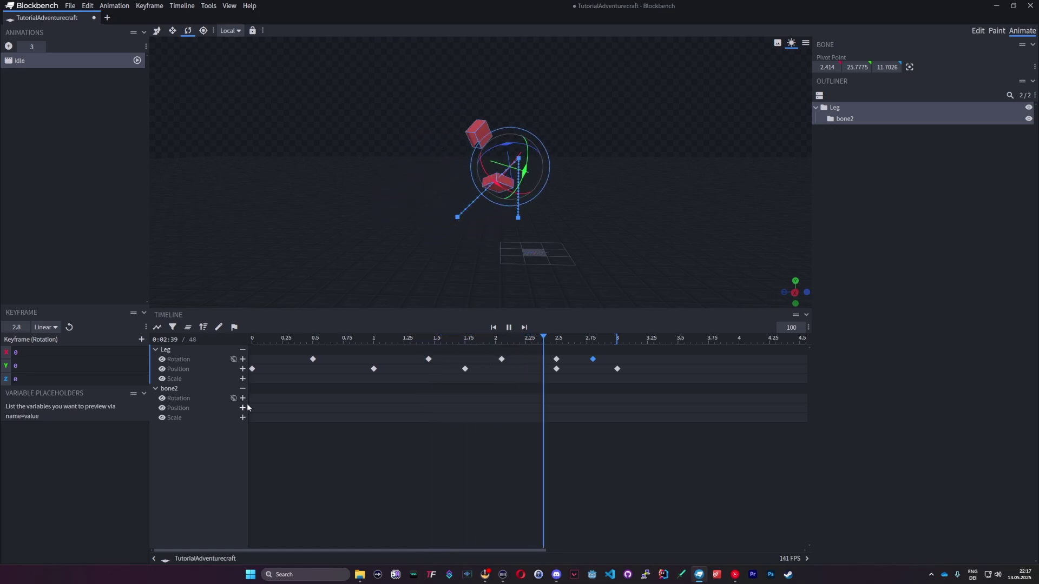
key(space)
Add rotation, position and scale keyframes for bone2 at 0 s
click(277, 340)
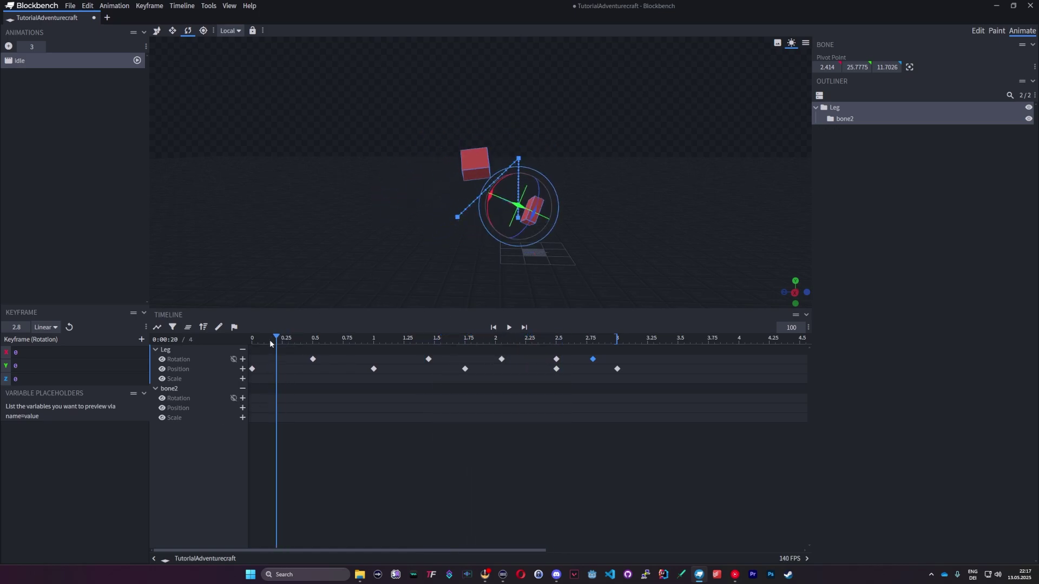
drag(270, 340, 248, 394)
click(243, 398)
click(243, 408)
click(243, 417)
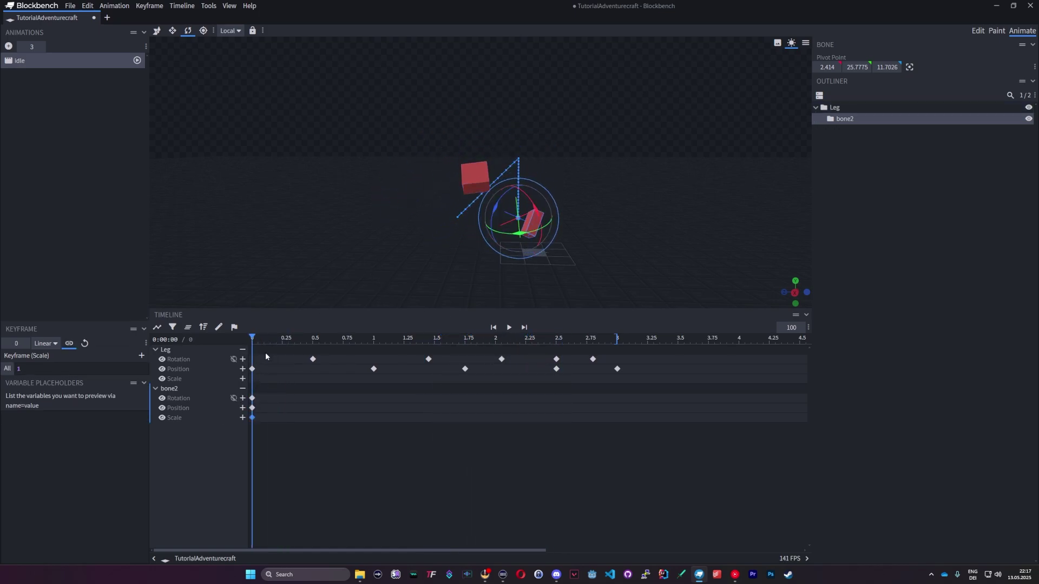
Add bone2 keyframes in the idle animation: scale 2 at 0.5 s and position Y 110, Z 100 at 1 s
drag(265, 340, 313, 339)
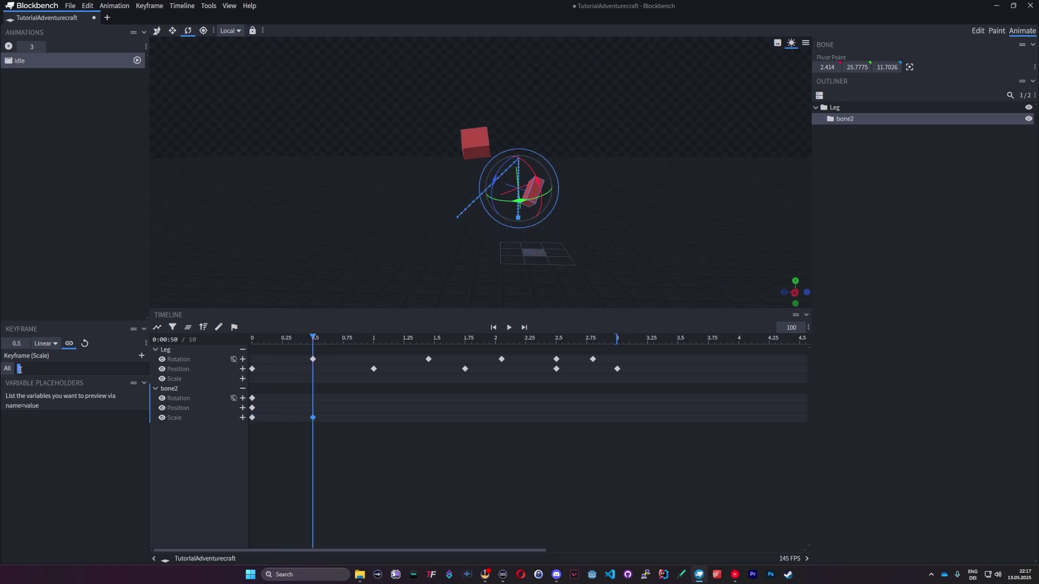
text(2)
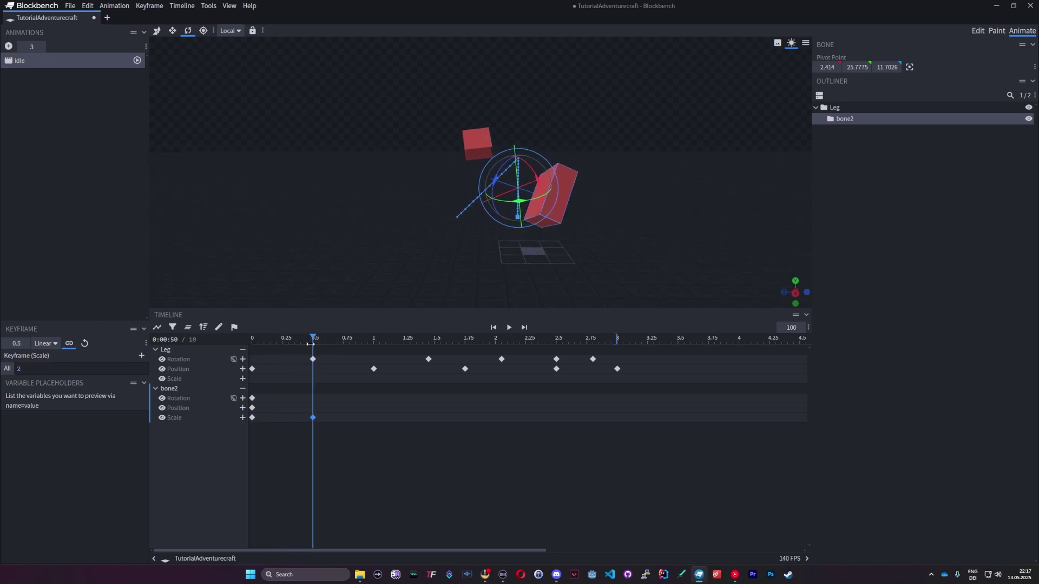
drag(313, 341, 373, 337)
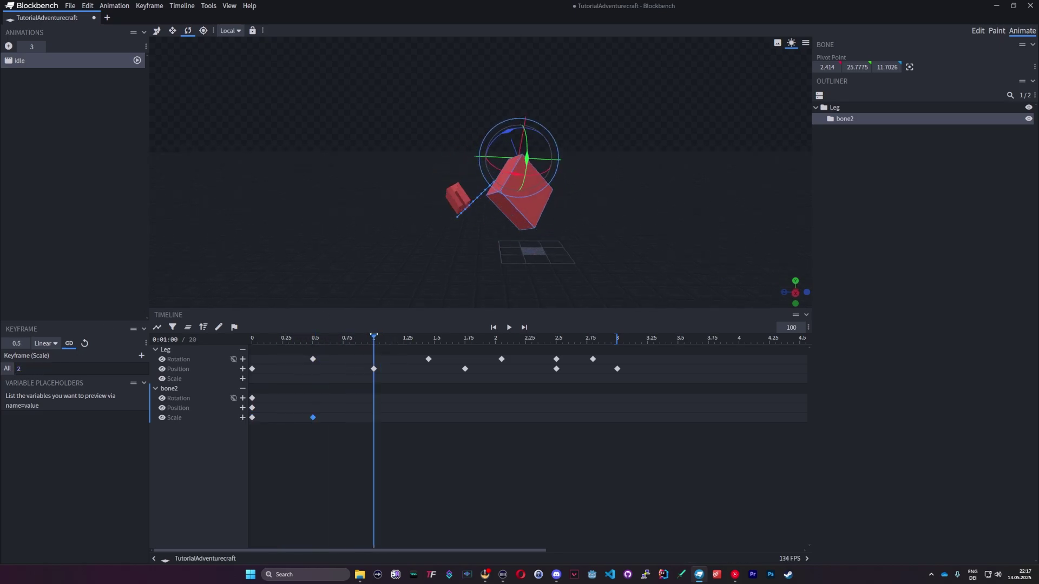
click(243, 409)
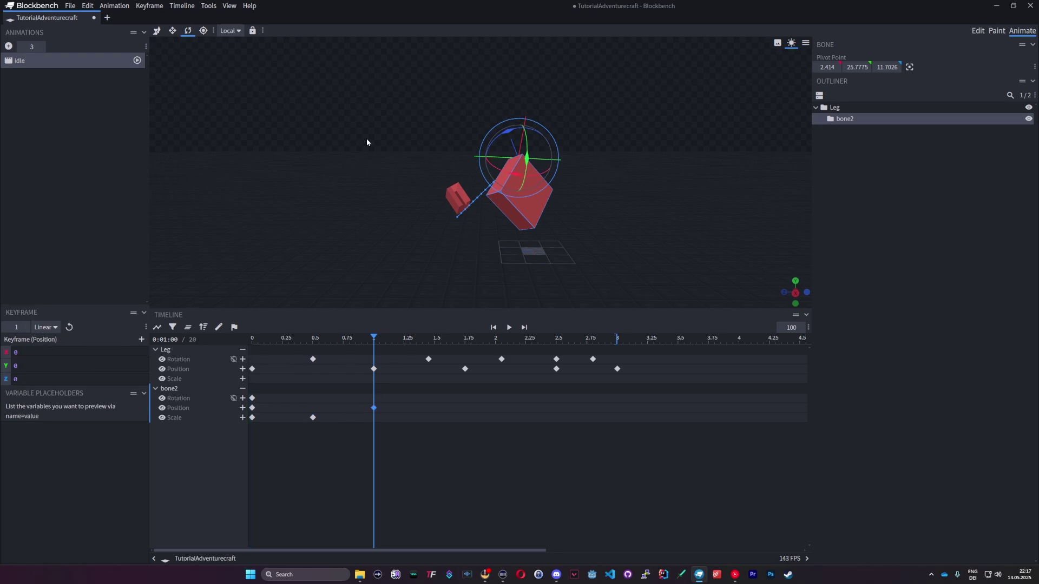
click(157, 31)
drag(483, 189, 278, 135)
drag(409, 292, 336, 222)
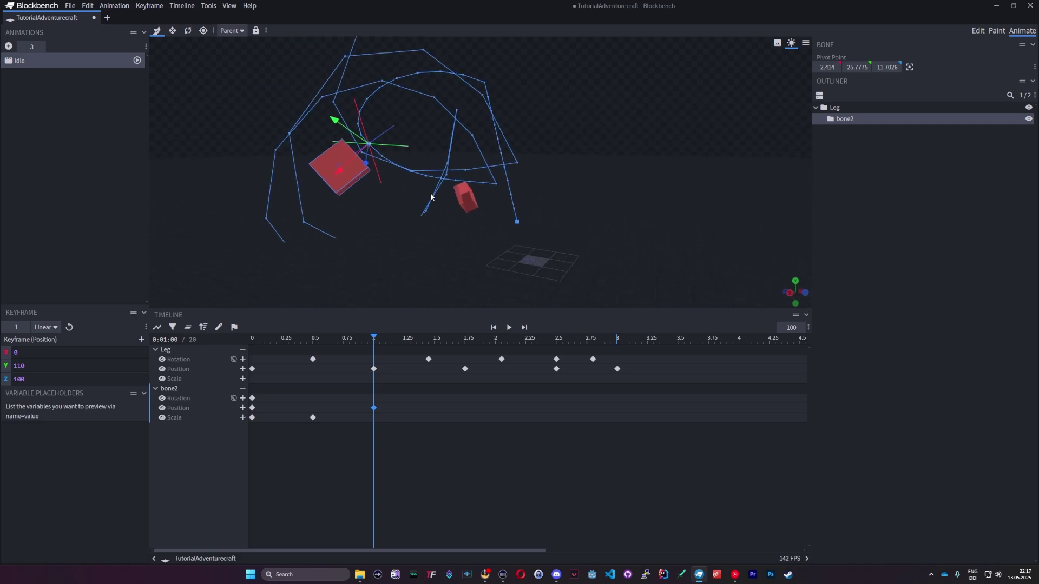
Play the idle animation from the start and check bone2's movement from different angles
drag(405, 208, 441, 204)
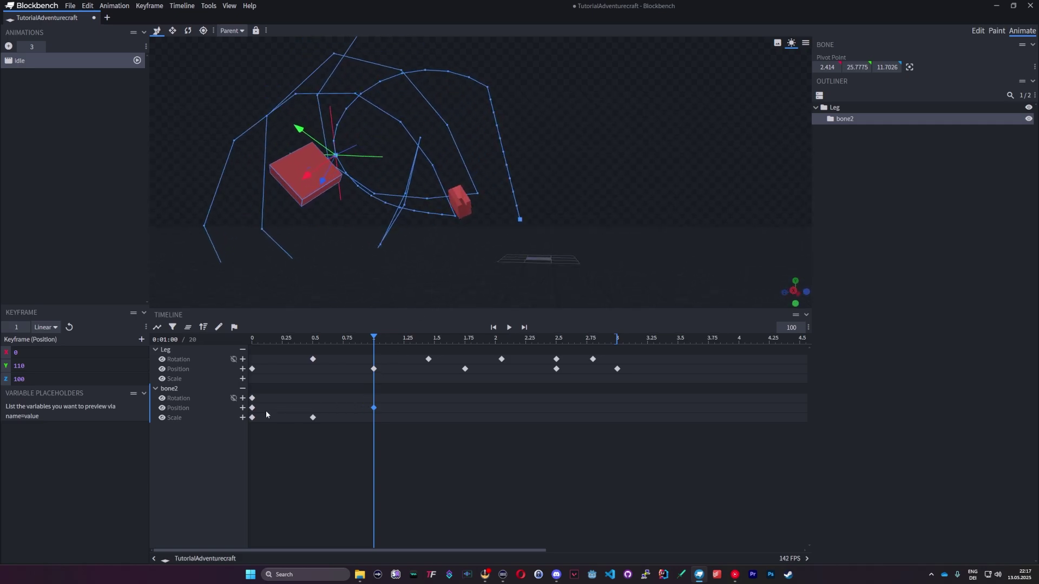
drag(348, 206, 355, 216)
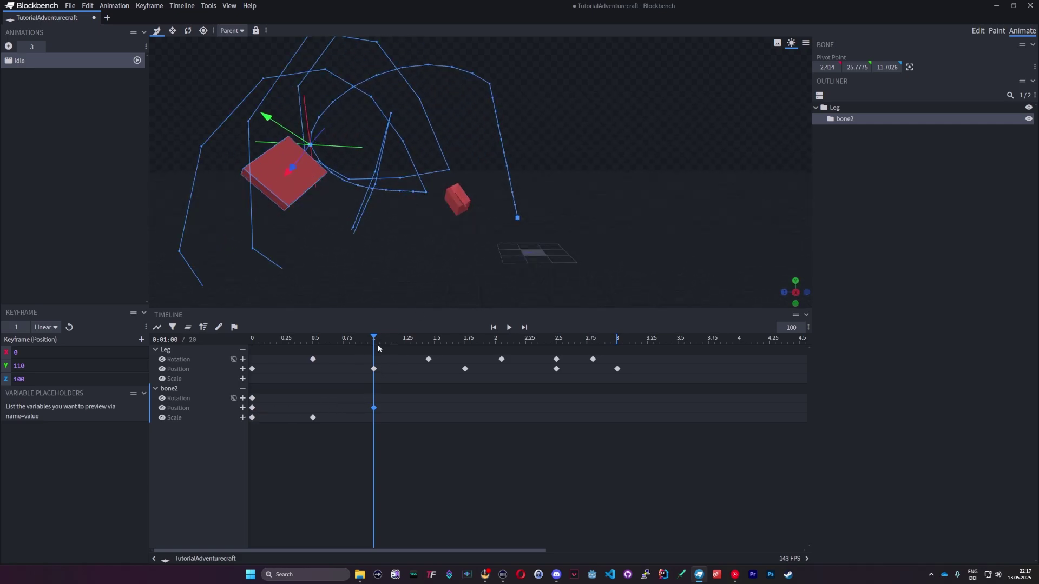
drag(379, 333, 241, 331)
key(space)
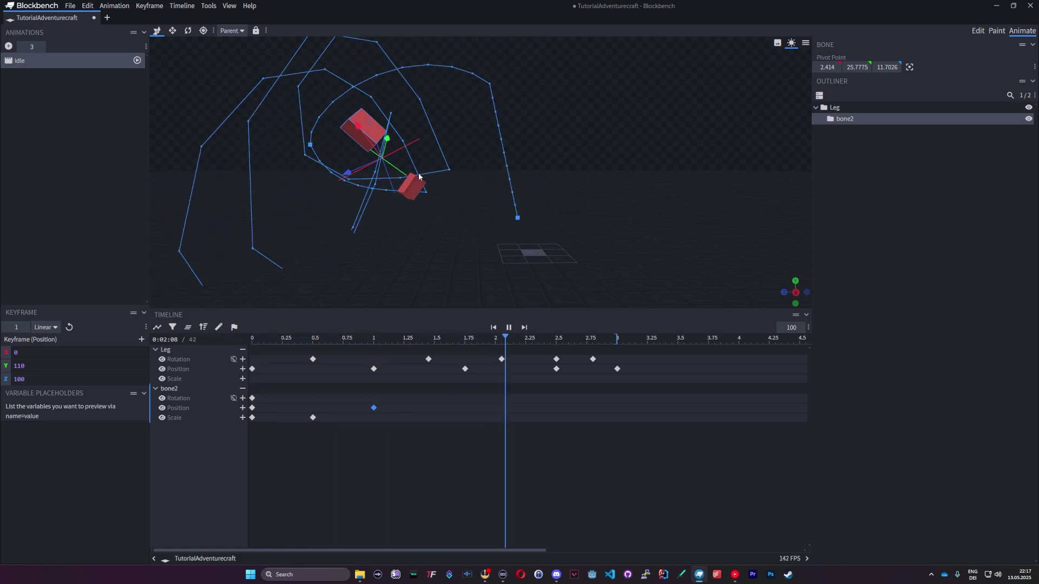
drag(381, 156, 395, 167)
scroll(394, 168, down, 3)
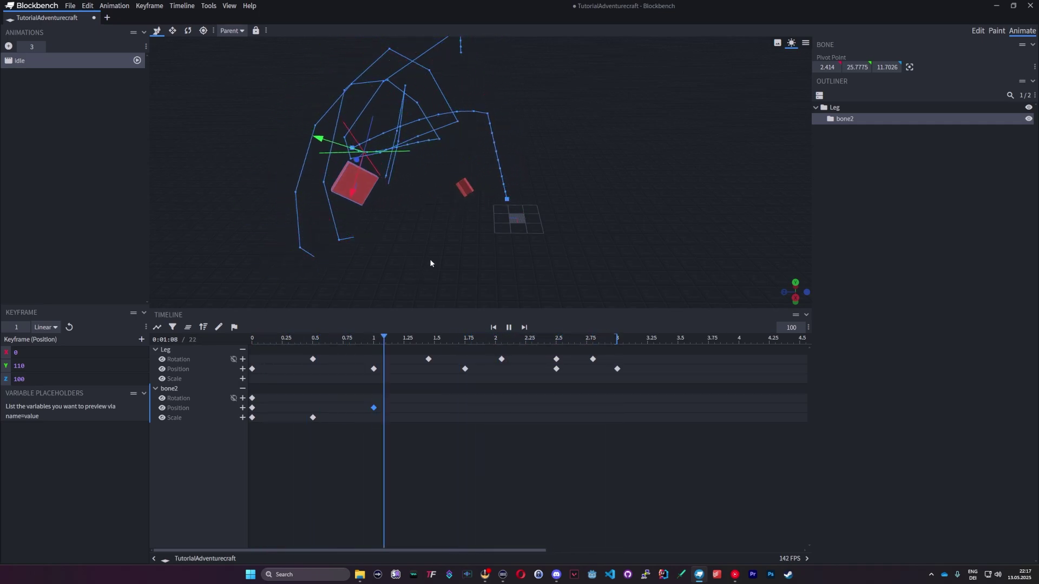
Use local transform space and set bone2's position keyframe at 1 s to Y 75, Z 19
click(231, 30)
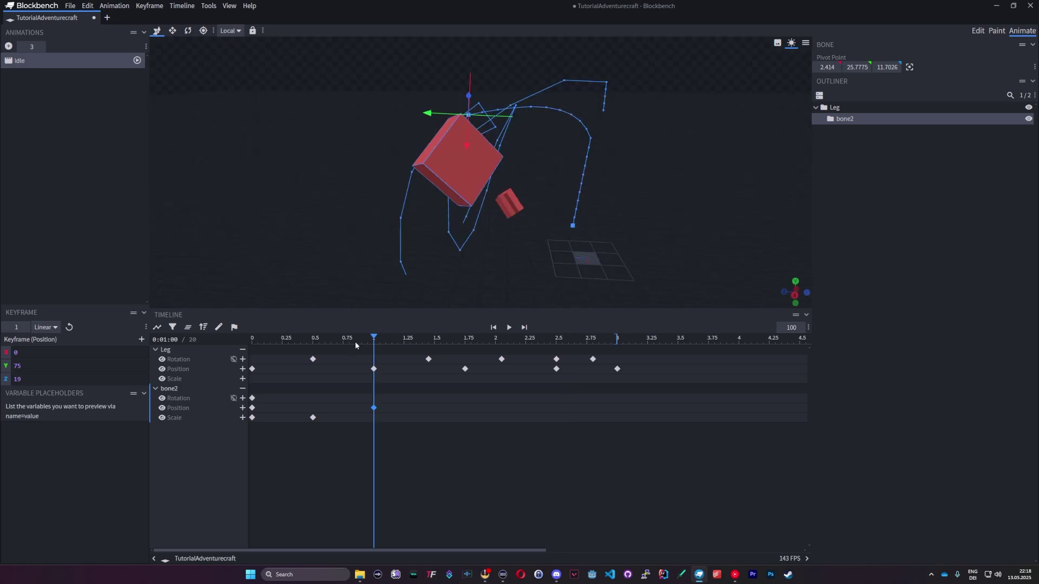
key(comma)
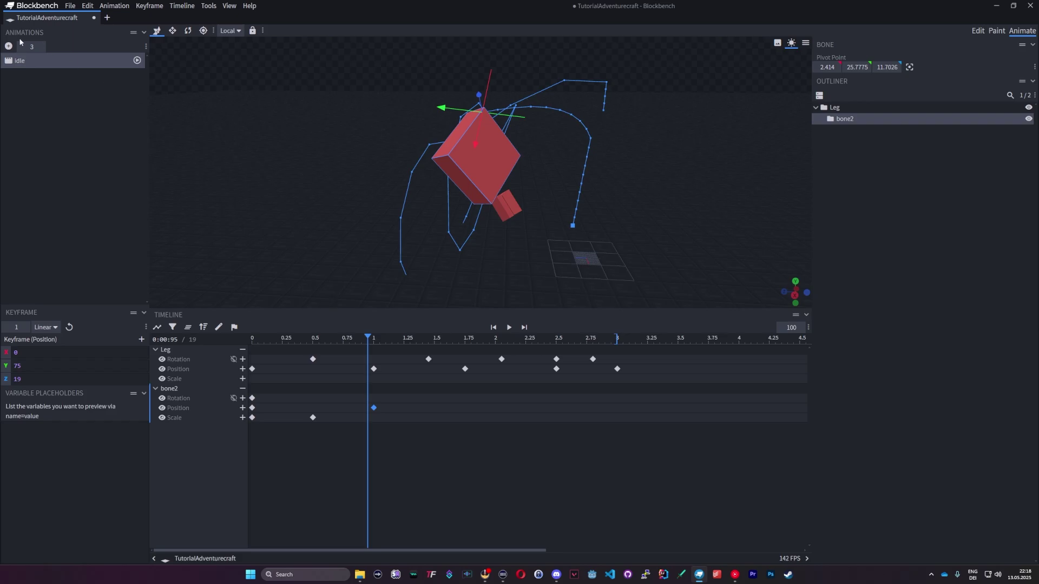
Save the project and its texture as cube1.png in the archived folder
click(70, 5)
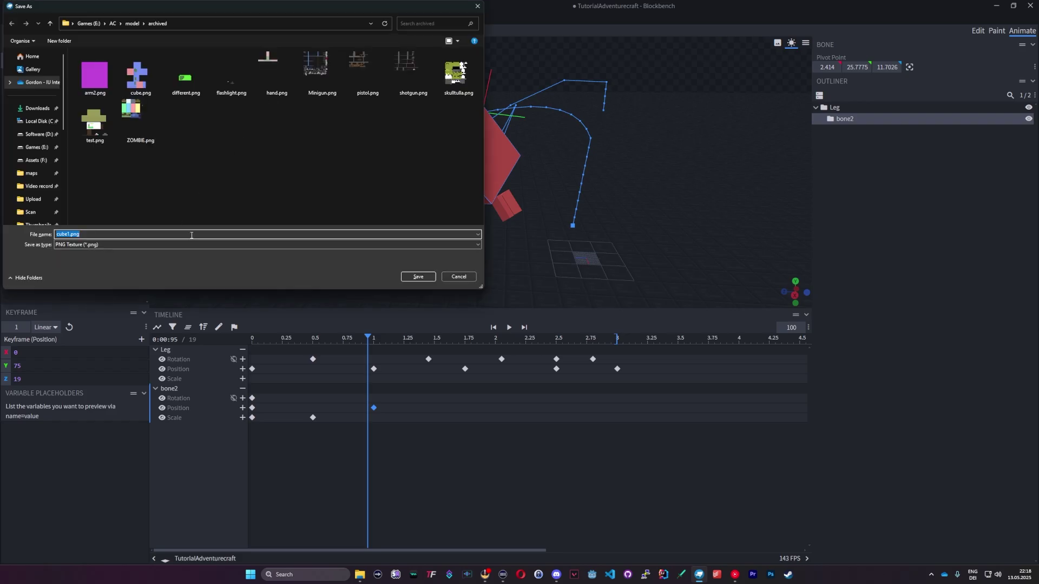
click(420, 276)
right_drag(390, 226, 382, 260)
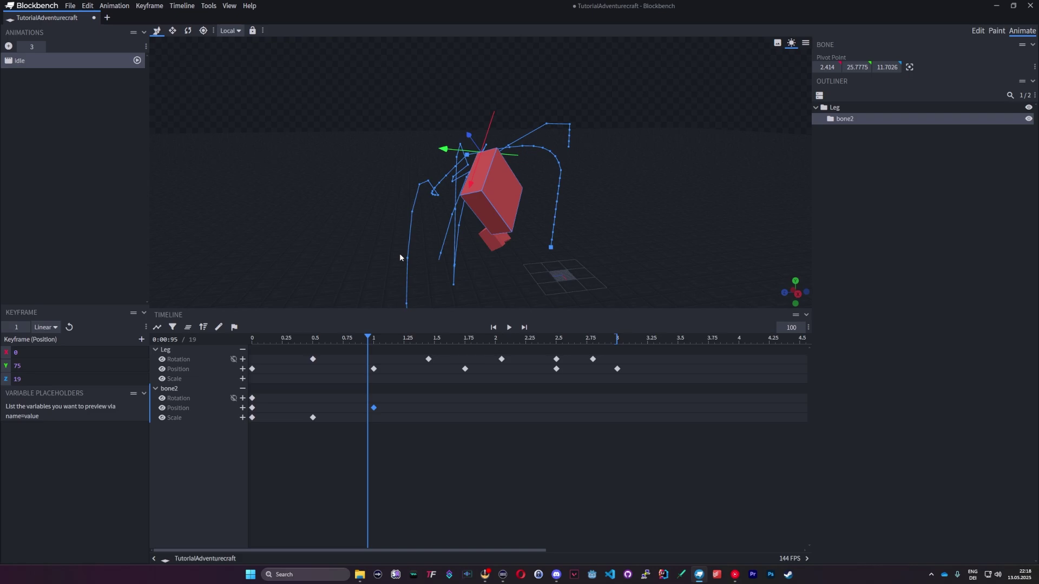
drag(516, 218, 422, 222)
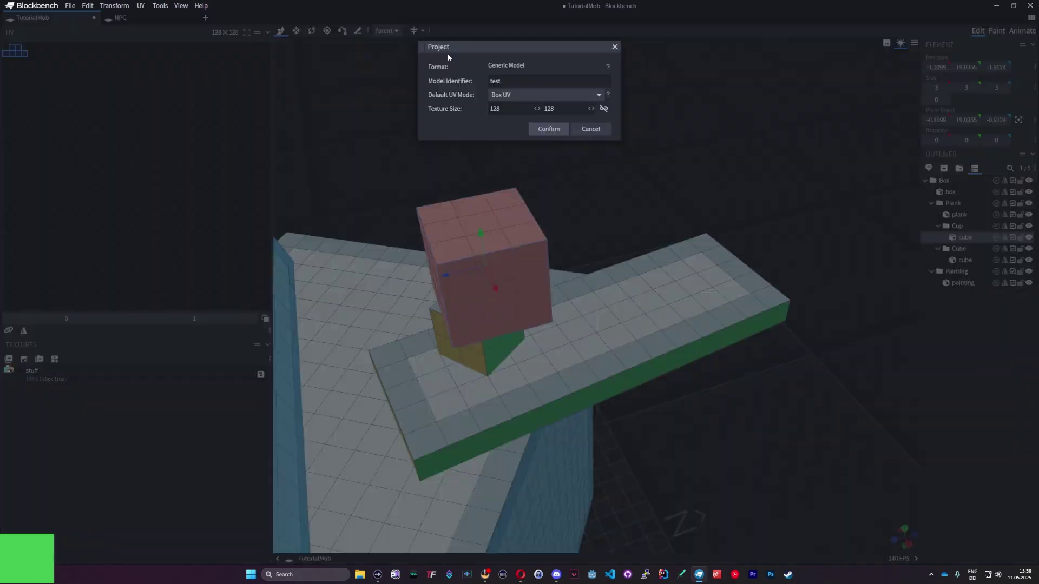
Confirm the project settings with identifier test, Box UV and 128 × 128 texture, and paint the box with a brown-olive gradient
click(548, 128)
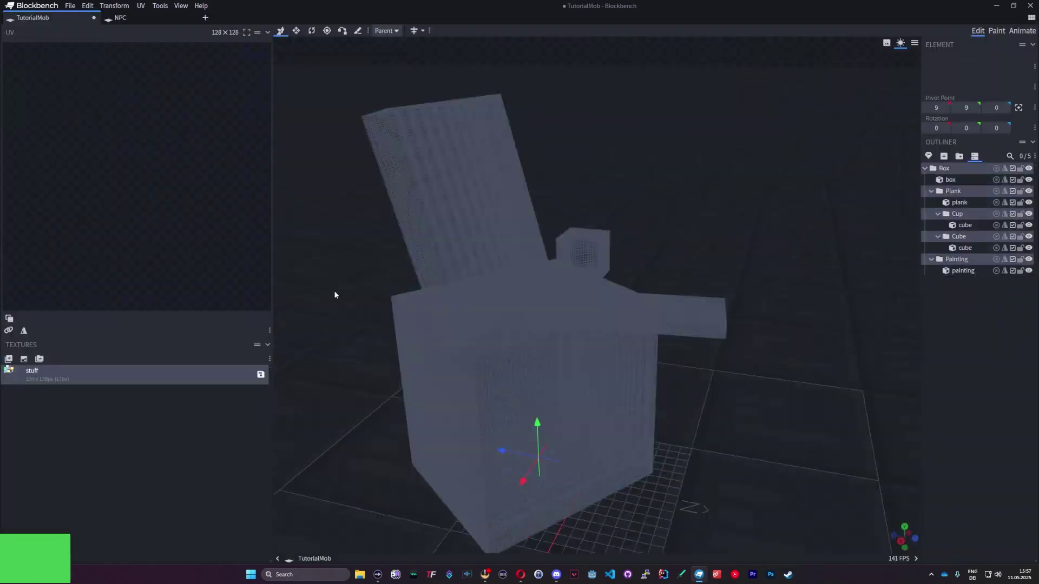
click(996, 31)
click(683, 252)
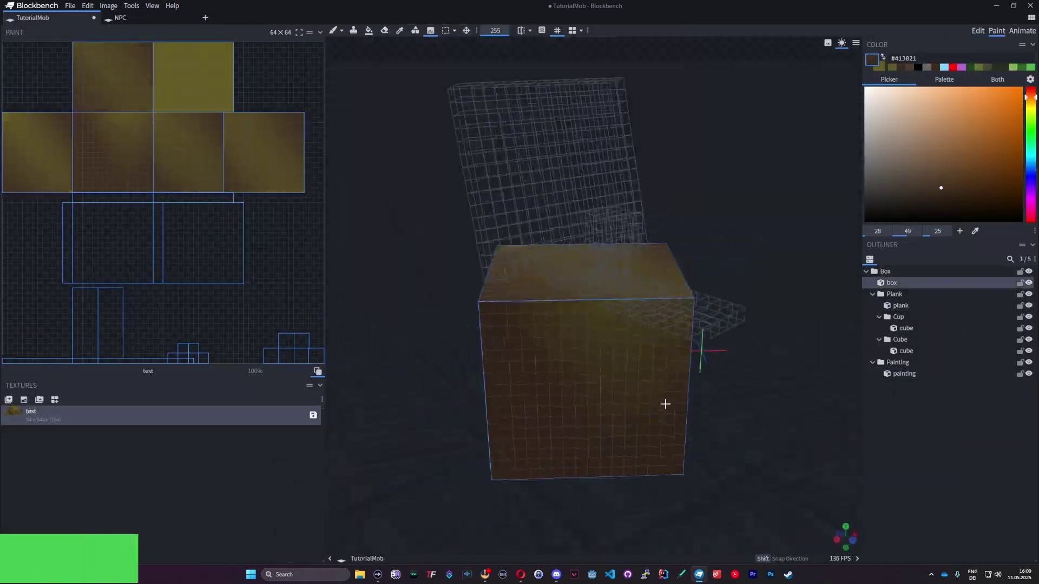
Paint the plank brown, the cup grey and the small cube multicoloured, and draw a tree, sun, clouds and grass on the painting
click(368, 30)
click(181, 187)
click(697, 190)
click(977, 30)
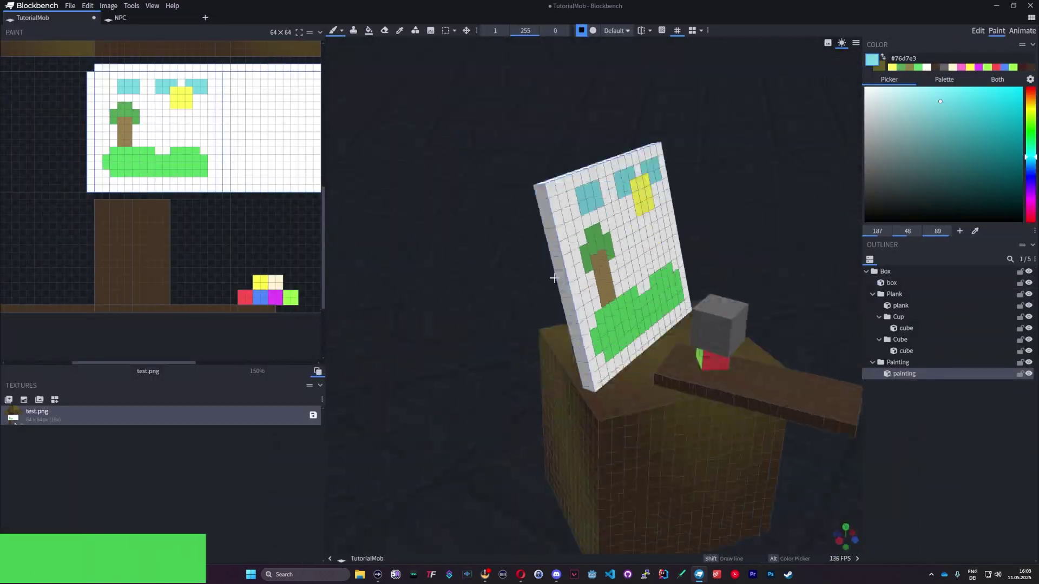
click(996, 30)
click(977, 31)
click(956, 226)
right_click(245, 204)
Create an animation named idle with the loop mode set to Loop
mouse_move(293, 283)
click(1022, 31)
click(8, 46)
text(idle)
click(621, 81)
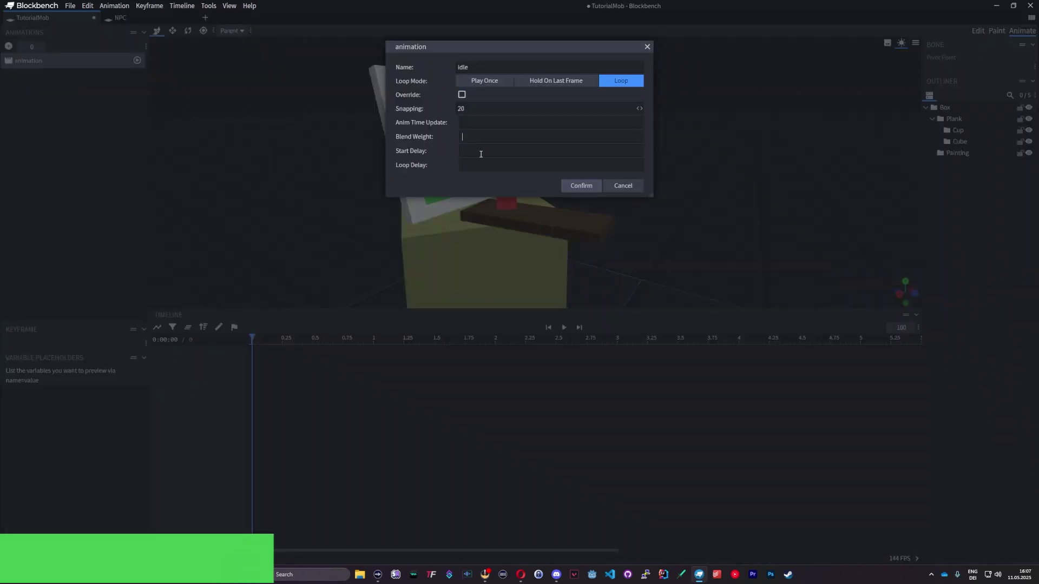
click(581, 185)
Add Plank rotation keyframes at 0, 1, 1.9 and 2.55 s to the idle animation and save the model
click(977, 30)
click(1022, 31)
click(958, 130)
click(953, 118)
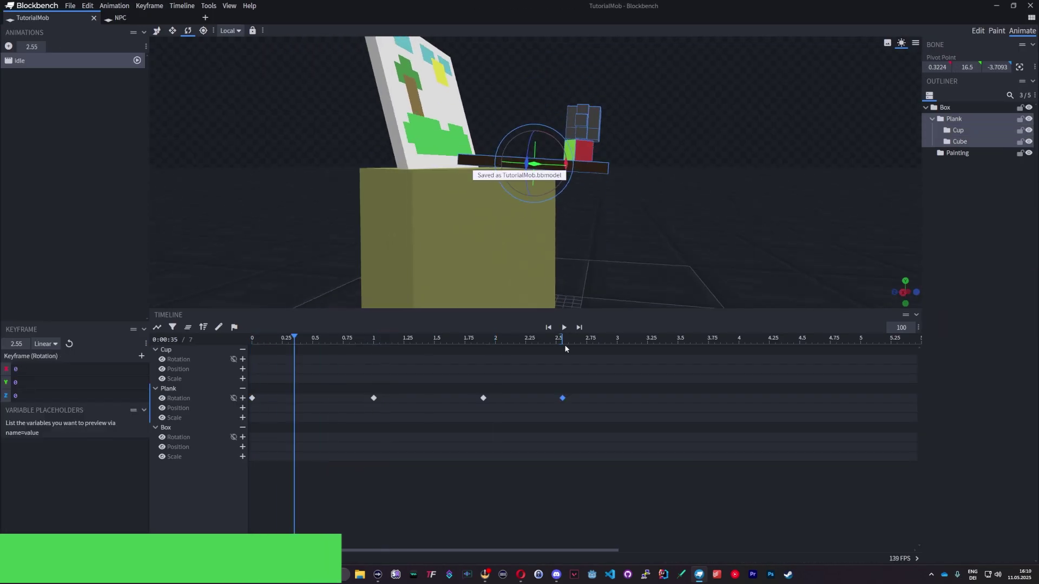
key(ctrl+s)
Inspect the cube and painting elements in edit mode and return to animating
click(977, 30)
click(963, 259)
drag(811, 178, 725, 266)
drag(272, 266, 472, 266)
click(963, 315)
click(958, 294)
click(1021, 30)
Add idle rotation keyframes for Cup at 0, 0.5, 1.3 and 2.5 s and for Cube at 0, 1 and 2 s
click(958, 130)
key(ctrl+s)
drag(373, 397, 440, 398)
click(495, 398)
click(959, 141)
Create a second animation named impact, add Box rotation keyframes at 0 and 0.3 s, and save the model
click(8, 46)
text(attack)
click(580, 171)
click(944, 107)
key(ctrl+s)
Add Painting rotation and position keyframes at 0 and 0.3 s, with the X rotation at 0.3 s set to -60
click(977, 30)
click(963, 316)
click(1021, 30)
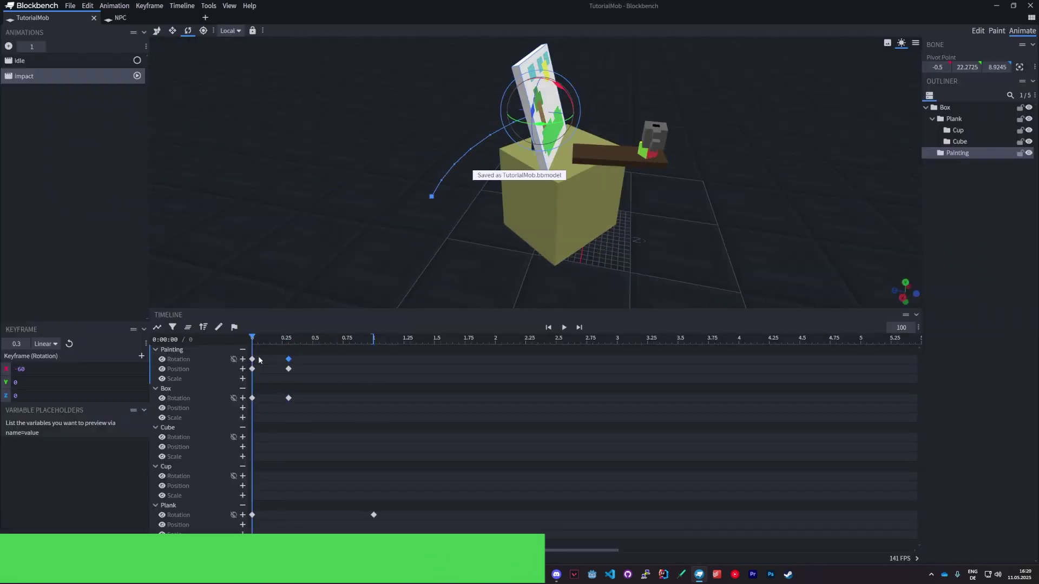
Add a Plank position keyframe at 0.3 s in the impact animation and save the model
click(289, 337)
click(373, 369)
click(242, 524)
drag(649, 243, 486, 281)
key(ctrl+s)
Move the Plank's 0.3 s position keyframe to 0.5 s and its 1 s rotation keyframe to about 0.8 s
drag(288, 524, 313, 524)
drag(288, 337, 373, 337)
drag(374, 515, 348, 515)
mouse_move(374, 337)
mouse_down()
mouse_move(264, 337)
mouse_move(374, 338)
mouse_up()
Add Plank position keyframes at 1 s and 1.45 s in the impact animation
click(958, 130)
mouse_move(532, 162)
mouse_down()
mouse_move(564, 93)
mouse_move(540, 138)
mouse_move(489, 184)
mouse_move(274, 292)
mouse_move(541, 287)
mouse_up()
scroll(489, 184, down, 3)
click(435, 337)
click(313, 485)
click(373, 338)
click(428, 338)
Delete the selected keyframe and copy the Cup's 0.2 s position keyframe to 0.5 s
click(211, 246)
click(589, 250)
click(343, 337)
key(Delete)
click(276, 447)
click(313, 338)
drag(425, 186, 621, 211)
Add Cup position keyframes at 0.75, 1 and 1.5 s, and delete the unneeded keyframe
click(343, 338)
click(433, 338)
click(373, 337)
click(343, 338)
click(433, 338)
key(Delete)
Move the Cup's 0.75 s position keyframe to 0.7 s and play the impact animation
click(301, 339)
drag(343, 447, 337, 446)
key(space)
drag(379, 130, 419, 123)
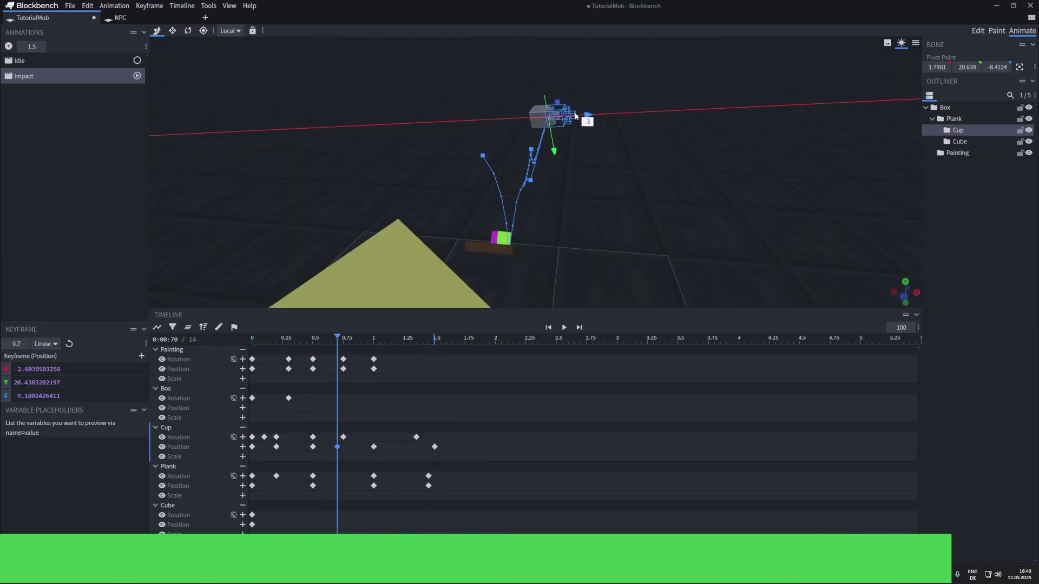
Review the impact animation from its start and move the Cup's 1.5 s position keyframe to 1.45 s
click(252, 338)
drag(487, 162, 594, 198)
click(374, 338)
scroll(690, 201, down, 5)
scroll(379, 206, up, 6)
click(428, 337)
drag(434, 447, 428, 447)
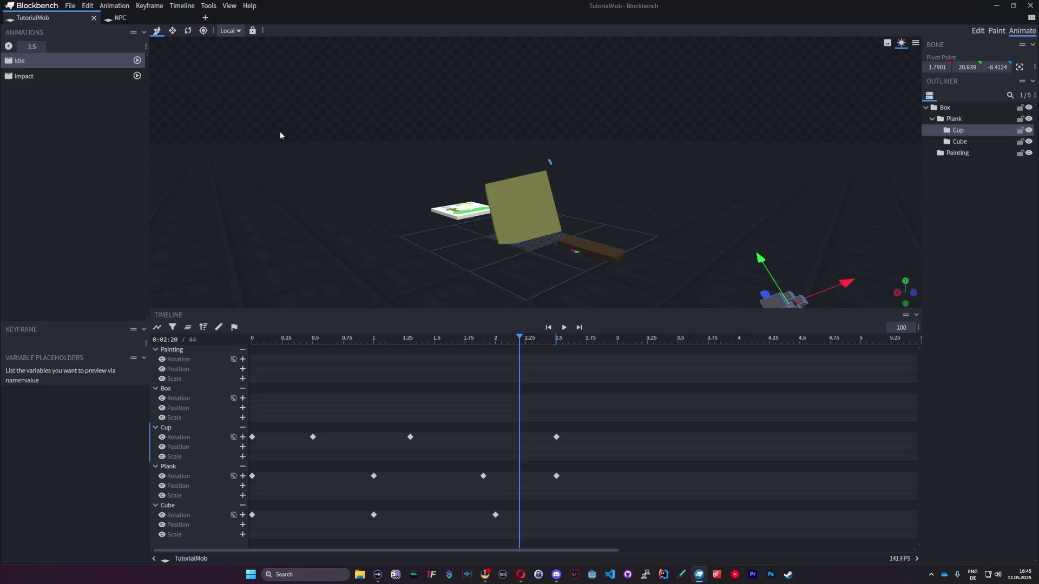
Switch to the Opera browser and open the AC Converter page on the Geoverse website
drag(283, 132, 371, 161)
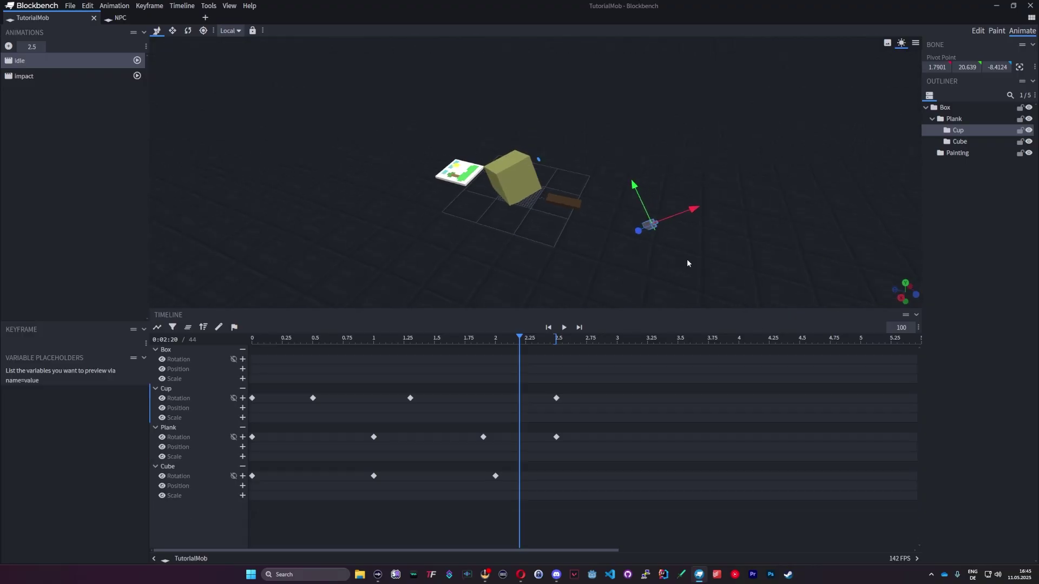
drag(687, 260, 695, 257)
click(520, 574)
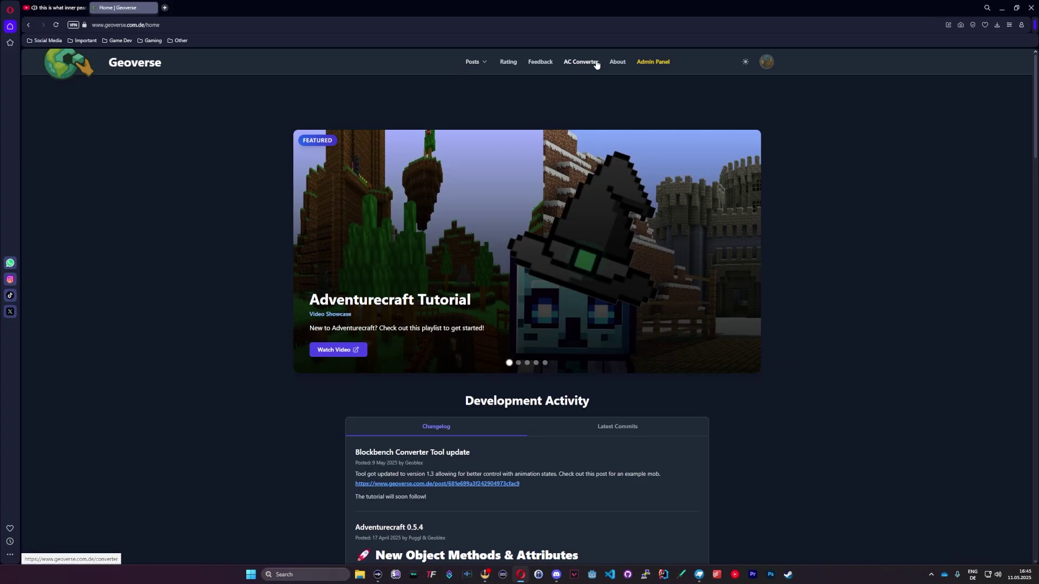
click(589, 64)
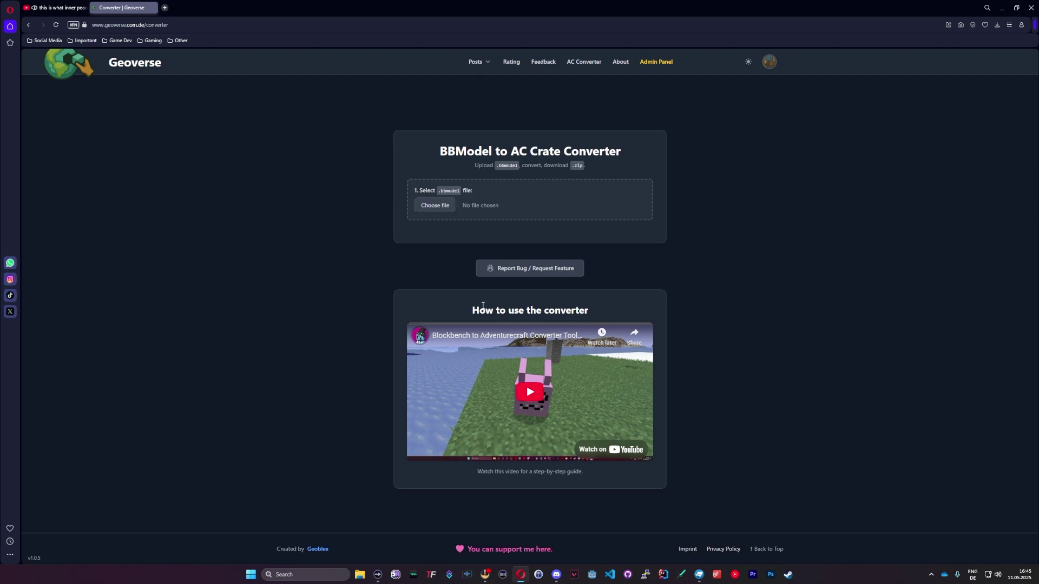
drag(479, 308, 585, 305)
click(622, 271)
Upload the TutorialMob .bbmodel file to the converter, convert it, and download TutorialMob.zip
click(439, 207)
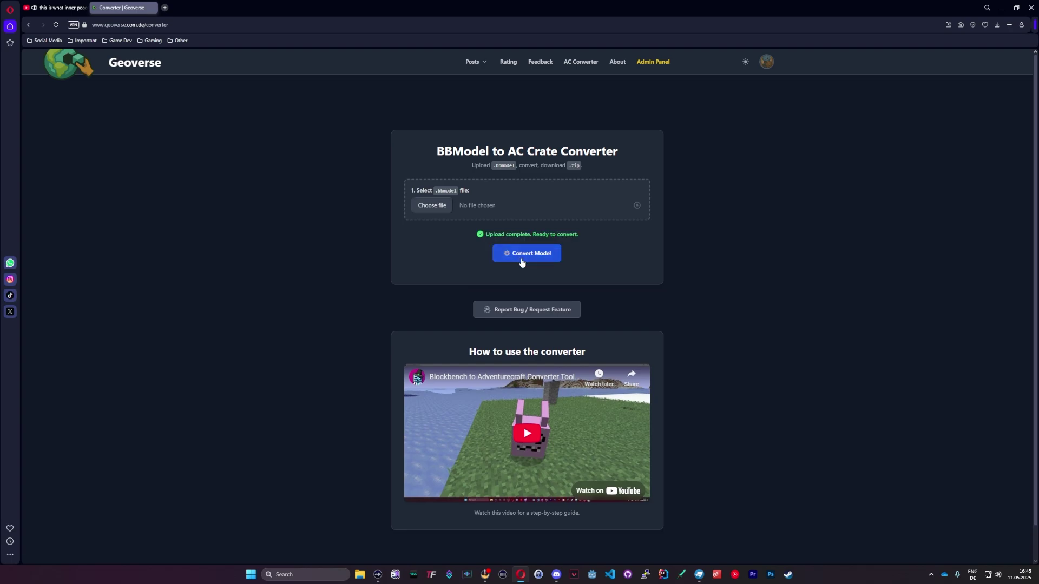
click(521, 258)
click(522, 266)
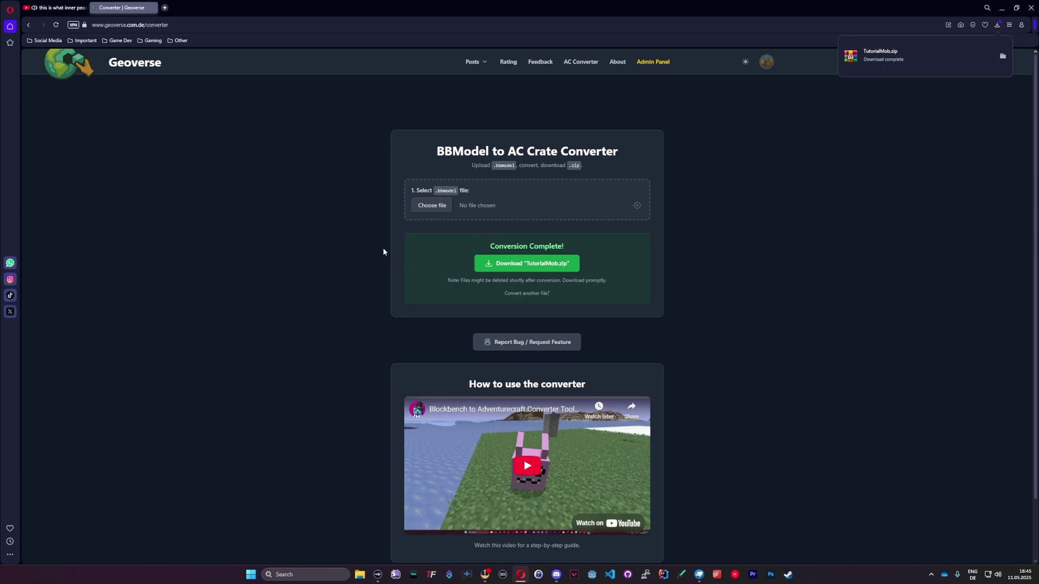
drag(462, 279, 561, 280)
click(341, 263)
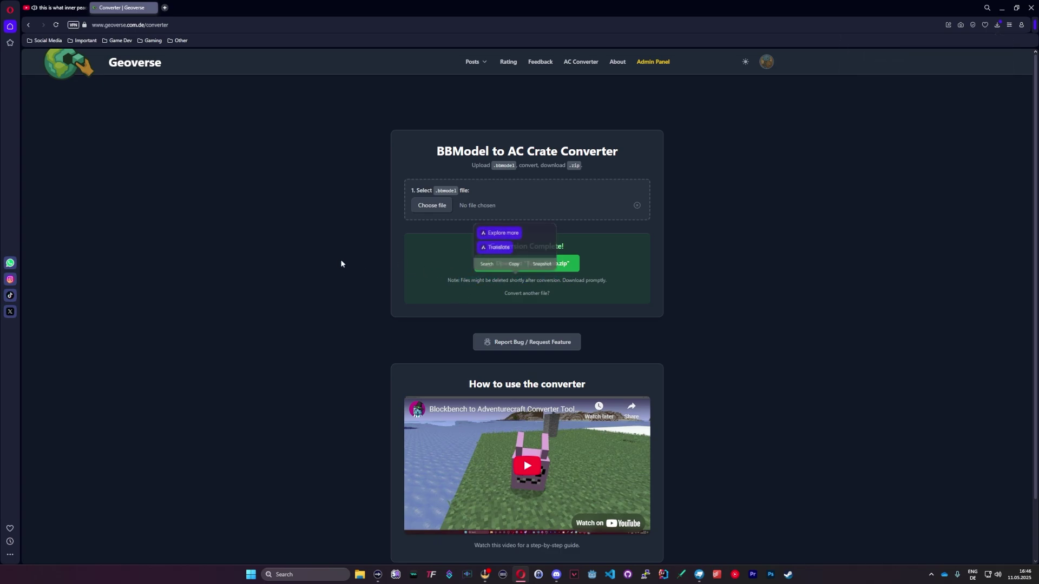
Look over the Geoverse posts overview and revisit the converter page
click(472, 82)
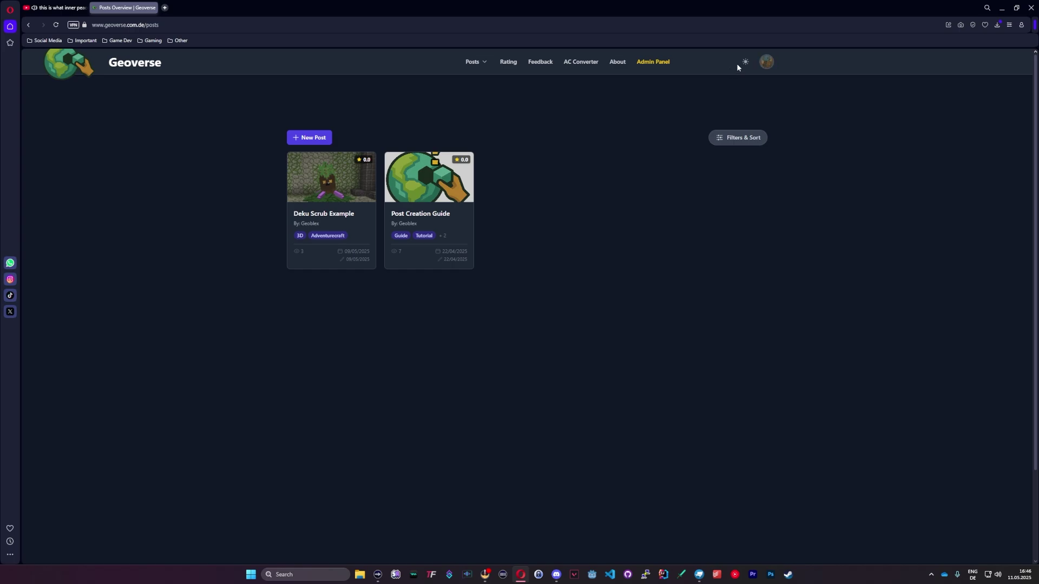
click(580, 65)
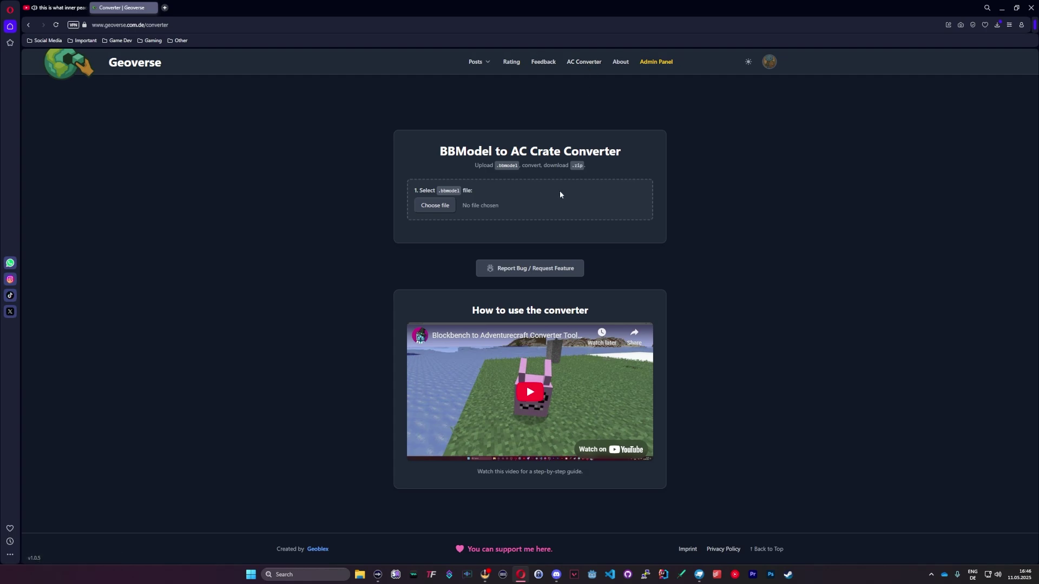
click(486, 71)
click(478, 79)
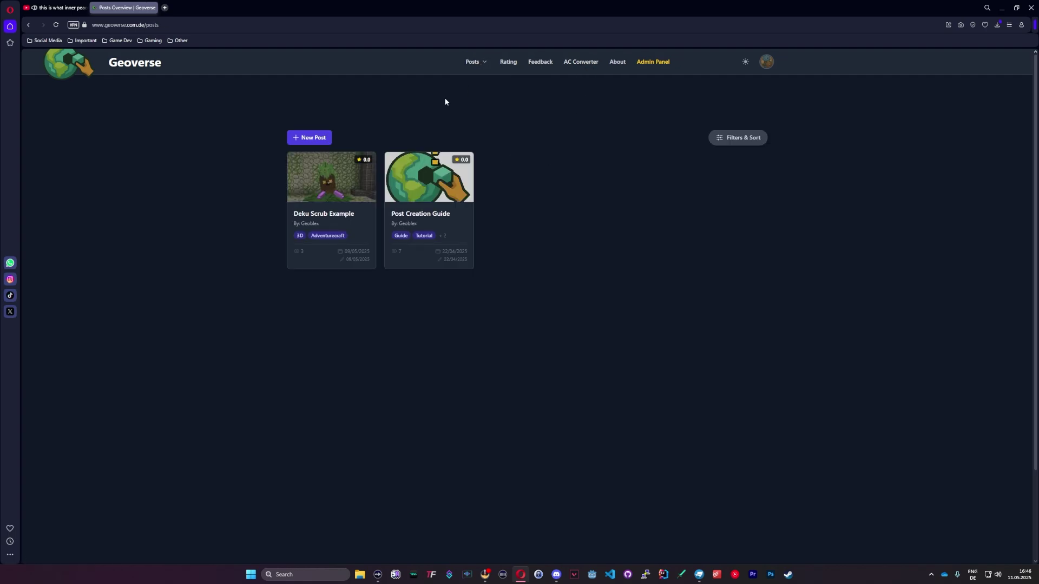
Browse the maps listed on the Community Map Ratings page
click(517, 71)
scroll(588, 207, down, 3)
scroll(588, 207, down, 5)
scroll(587, 209, up, 8)
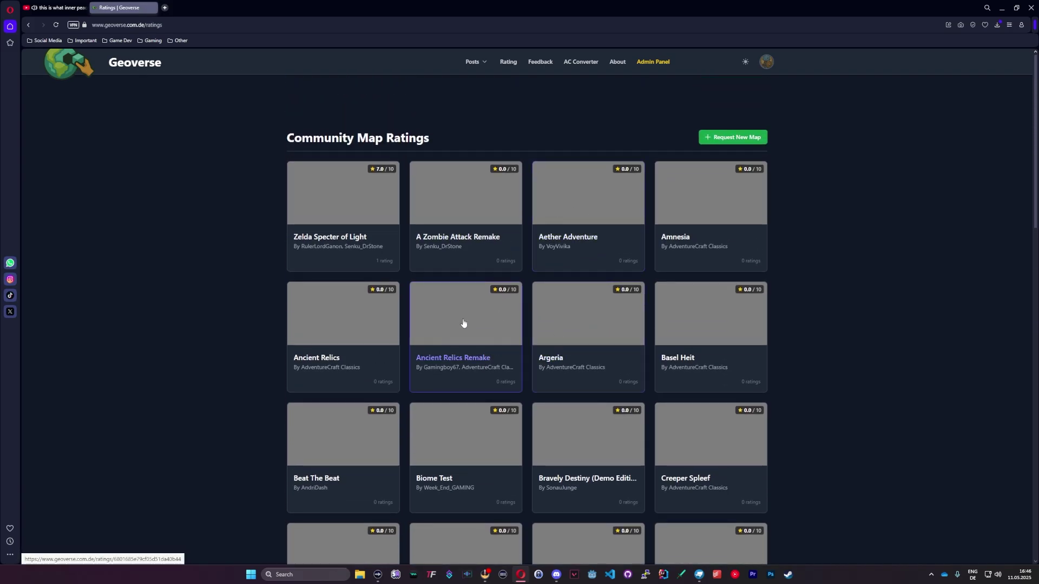
scroll(483, 275, down, 3)
scroll(482, 275, down, 10)
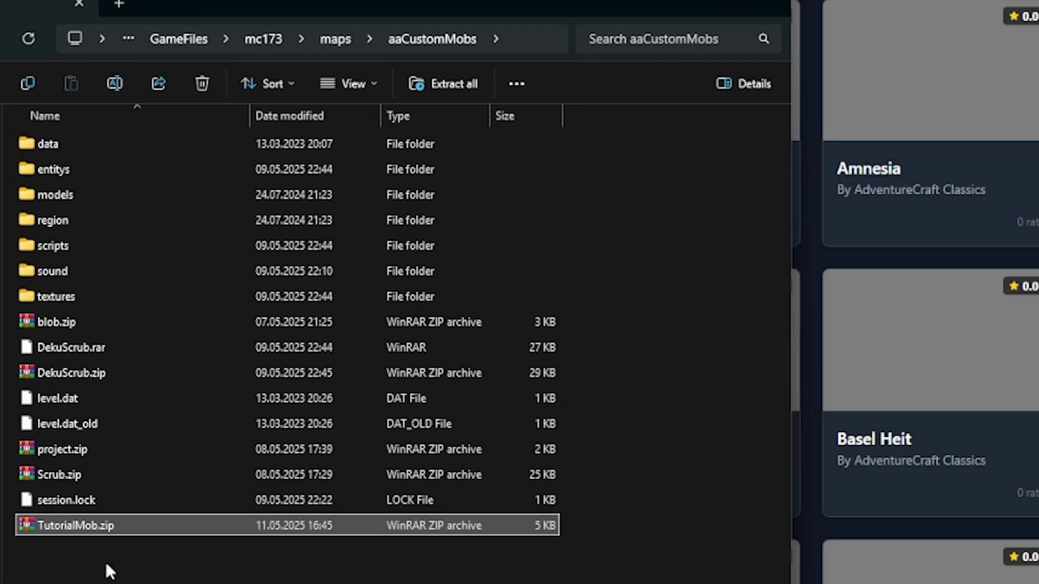
Open TutorialMob.zip from the aaCustomMobs folder in WinRAR, dismiss the licence reminder, and select test.png in the textures folder
click(106, 564)
double_click(85, 527)
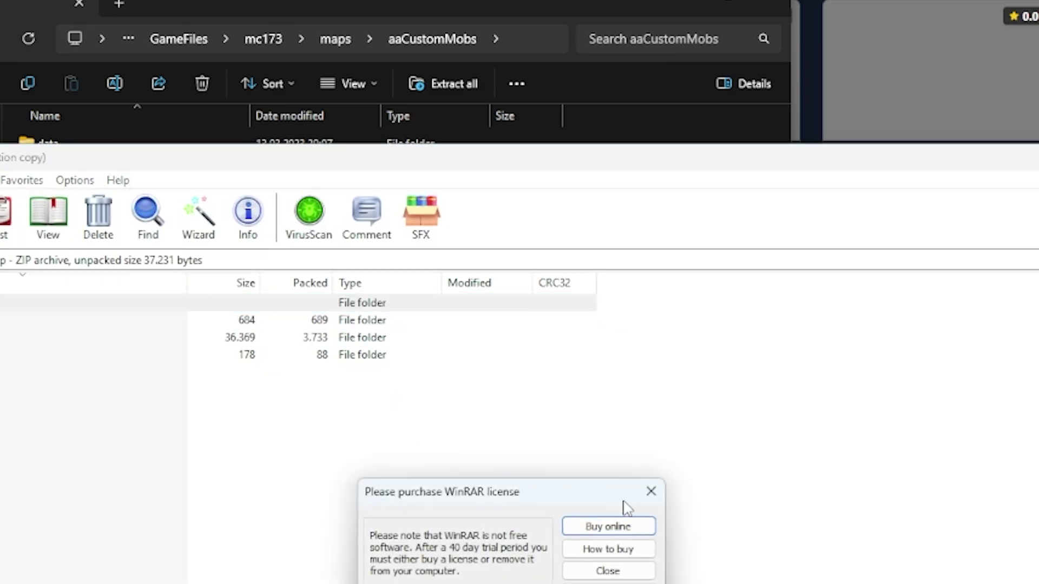
click(651, 491)
double_click(28, 321)
click(48, 325)
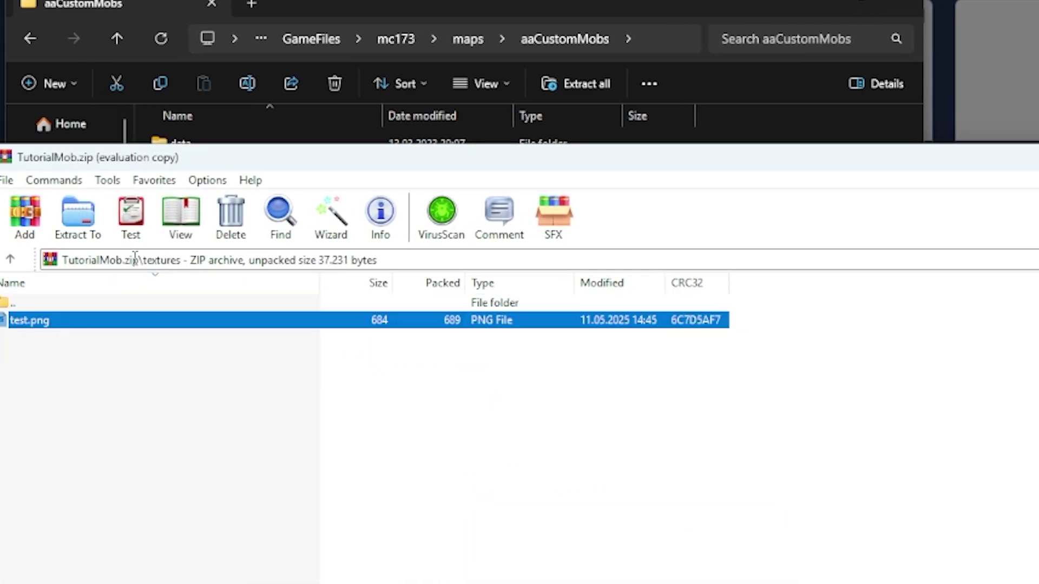
Look through the remaining folders of TutorialMob.zip, including scripts with TutorialMob_model.js, and close the archive
double_click(16, 303)
double_click(34, 336)
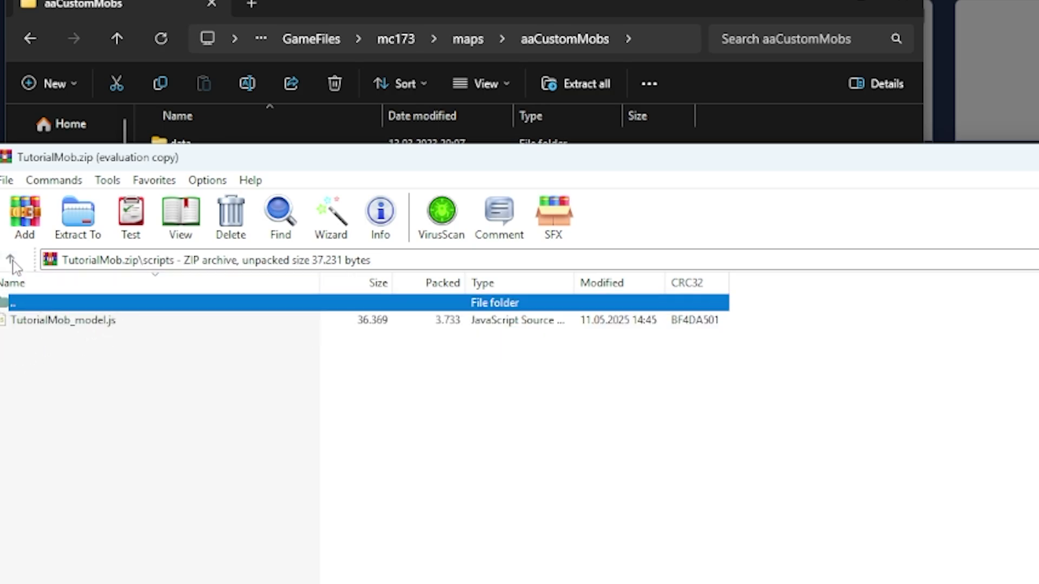
double_click(16, 302)
click(53, 355)
double_click(49, 349)
click(145, 371)
click(1033, 157)
Extract TutorialMob.zip into the aaCustomMobs map folder and check for test.png in the textures folder
right_click(99, 520)
click(77, 297)
double_click(56, 297)
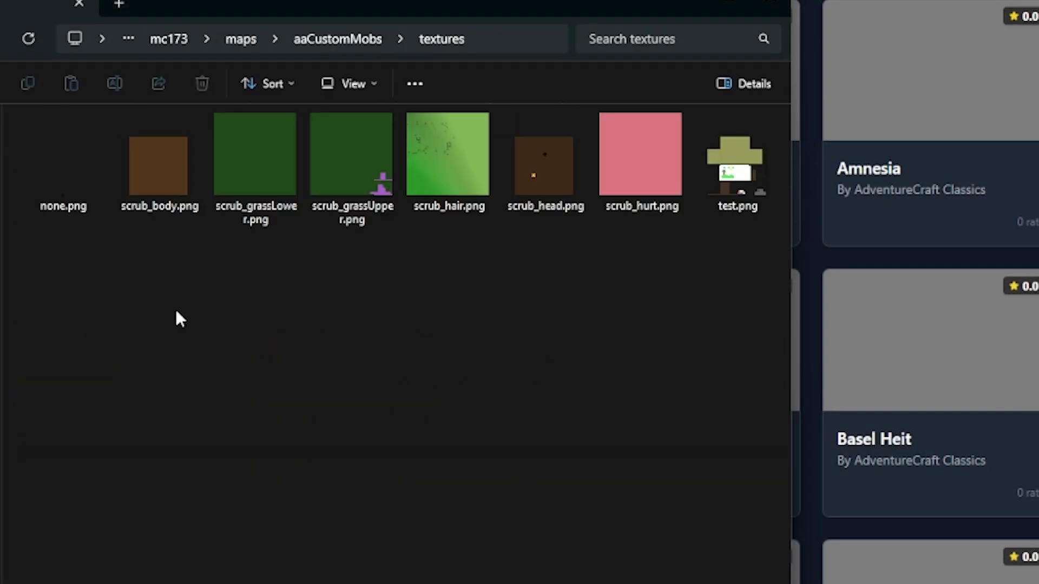
click(732, 209)
key(BackSpace)
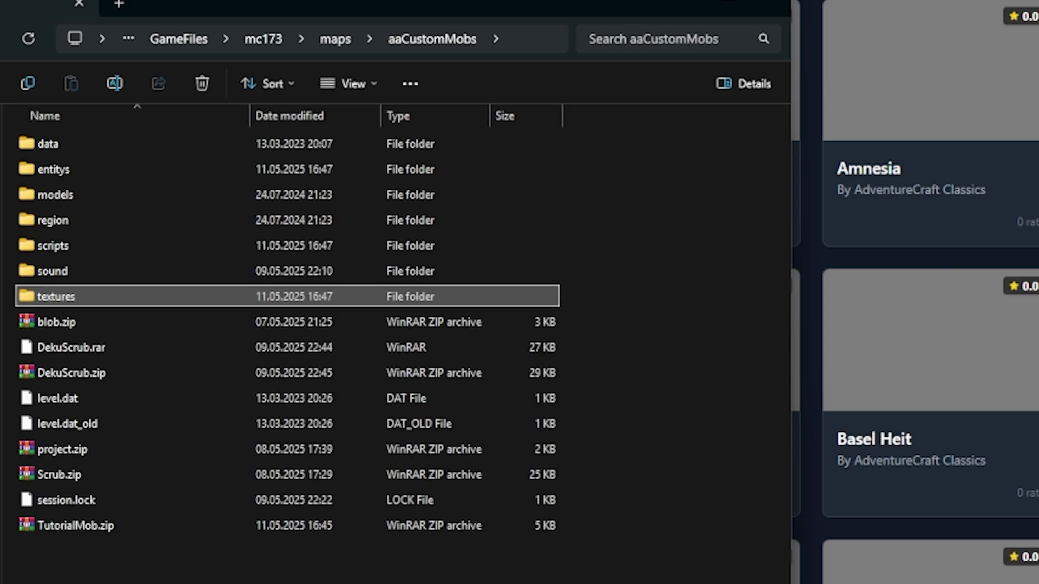
Open TutorialMob_model.txt from the entitys folder and examine its onUpdate, onAttacked, onInteraction and onDeath script assignments
double_click(54, 170)
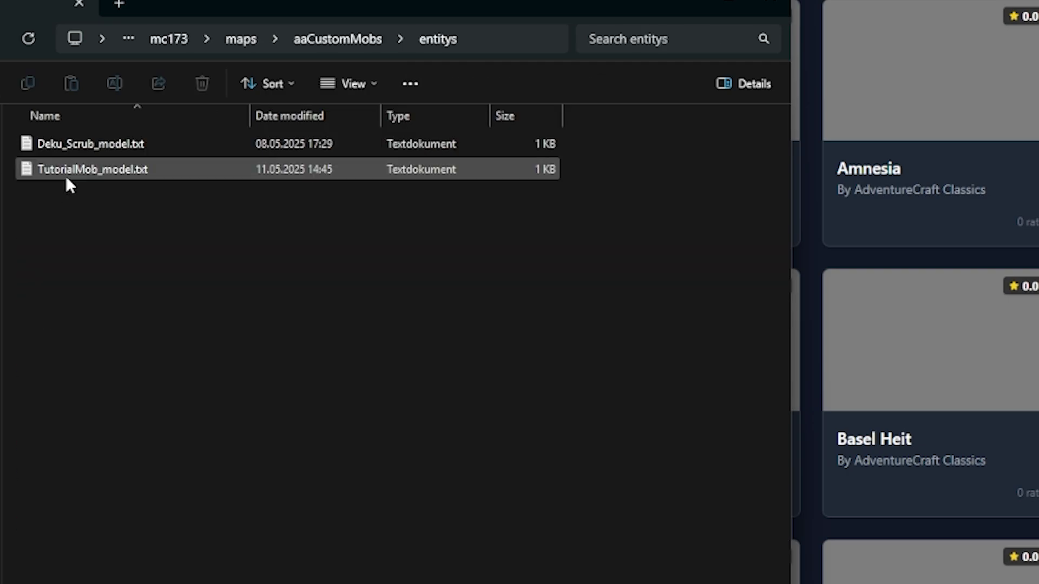
click(66, 178)
key(Return)
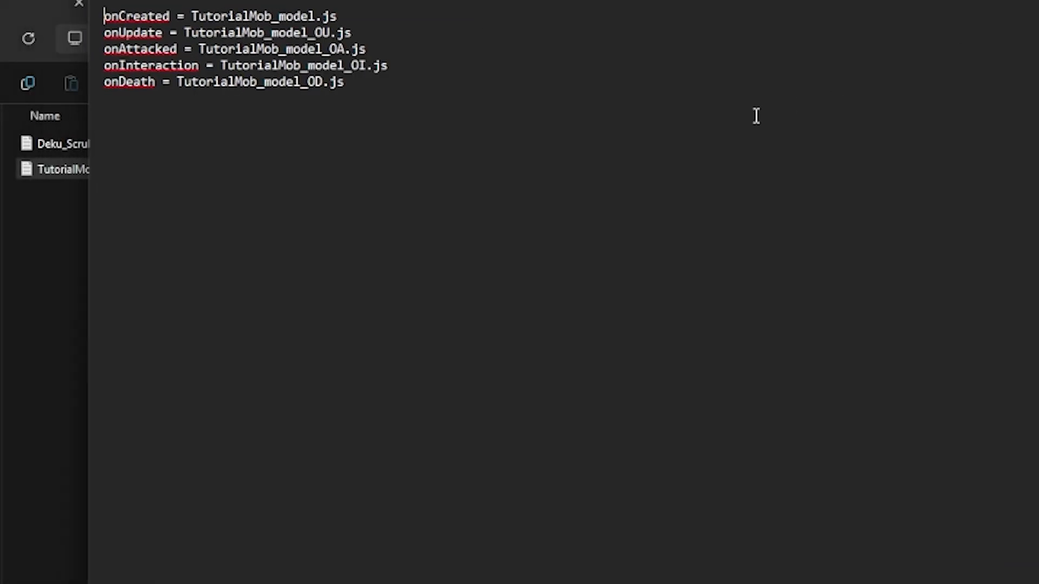
drag(510, 97, 104, 32)
click(327, 42)
click(372, 34)
drag(357, 82, 90, 33)
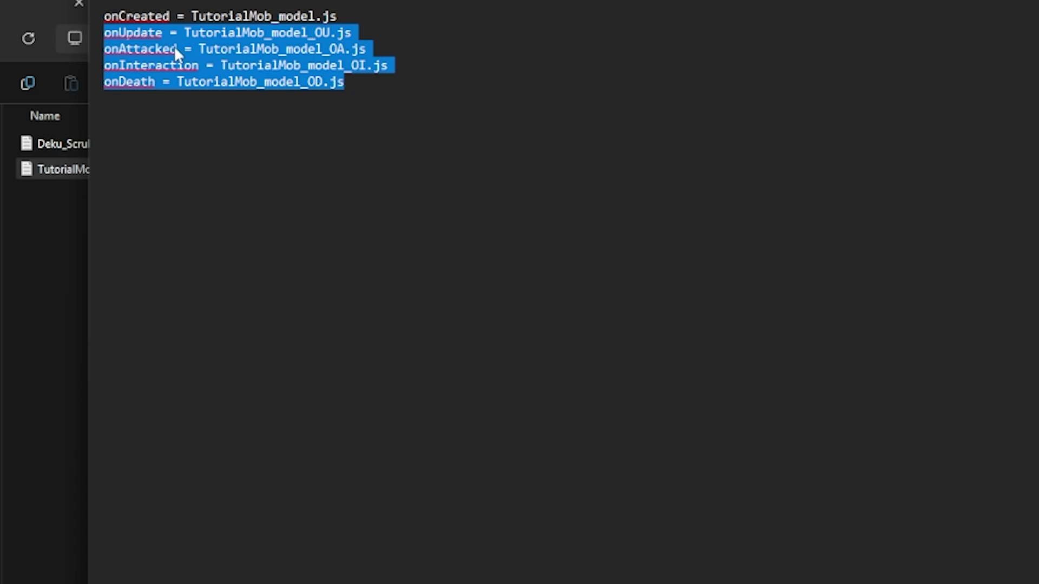
right_click(174, 66)
drag(344, 82, 90, 84)
click(176, 81)
drag(401, 63, 57, 68)
click(394, 46)
drag(395, 46, 98, 48)
click(258, 49)
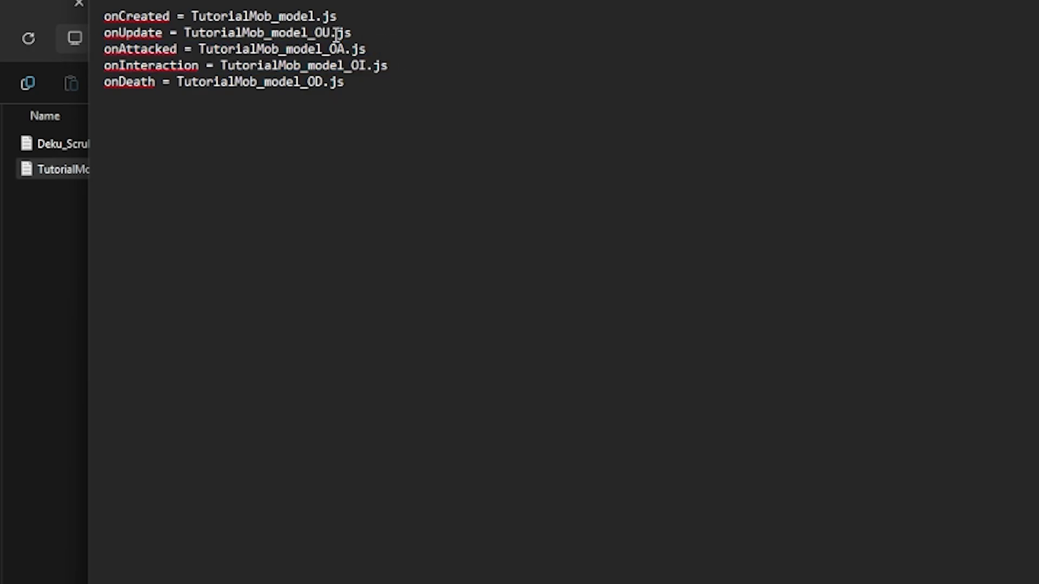
Examine the onCreated assignment and the script file name assigned to onUpdate in TutorialMob_model.txt
drag(360, 13, 85, 16)
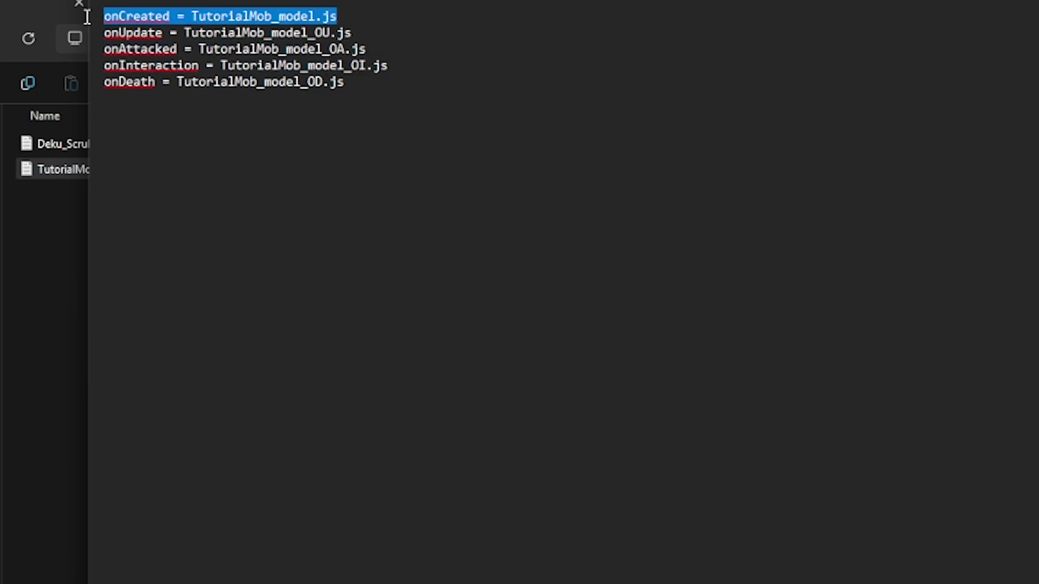
click(285, 35)
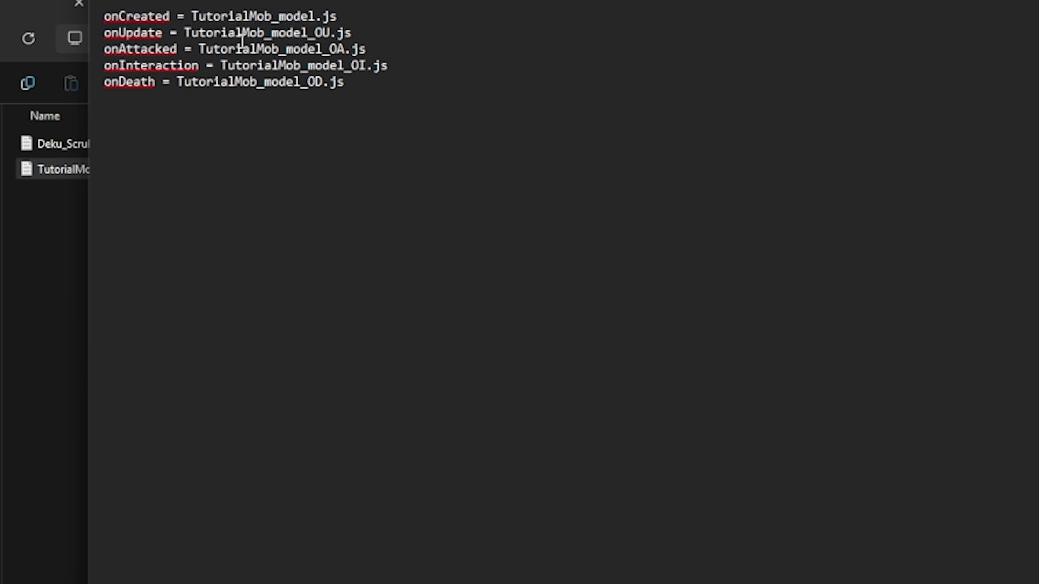
double_click(150, 34)
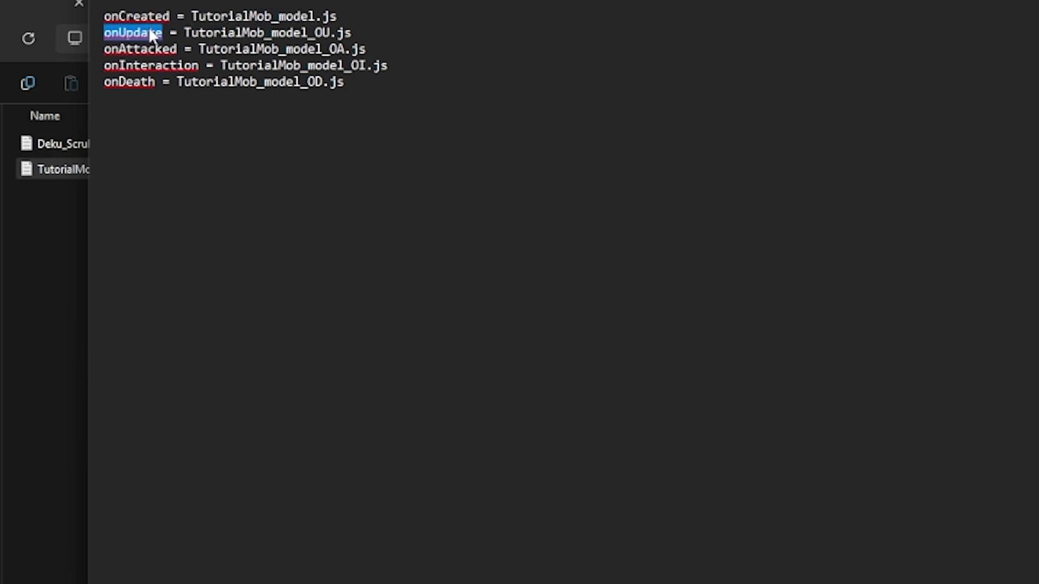
click(228, 32)
click(186, 32)
drag(185, 34, 350, 34)
click(496, 60)
Open TutorialMob_model_OU.js and TutorialMob_model.js from the scripts folder side by side in a maximized VS Code window
key(alt+Tab)
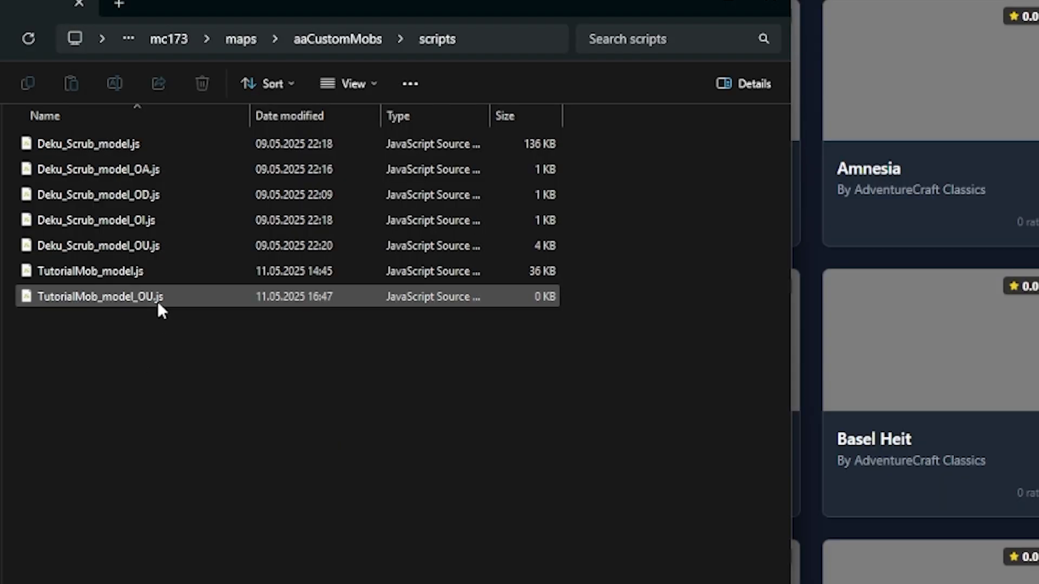
click(157, 300)
click(120, 271)
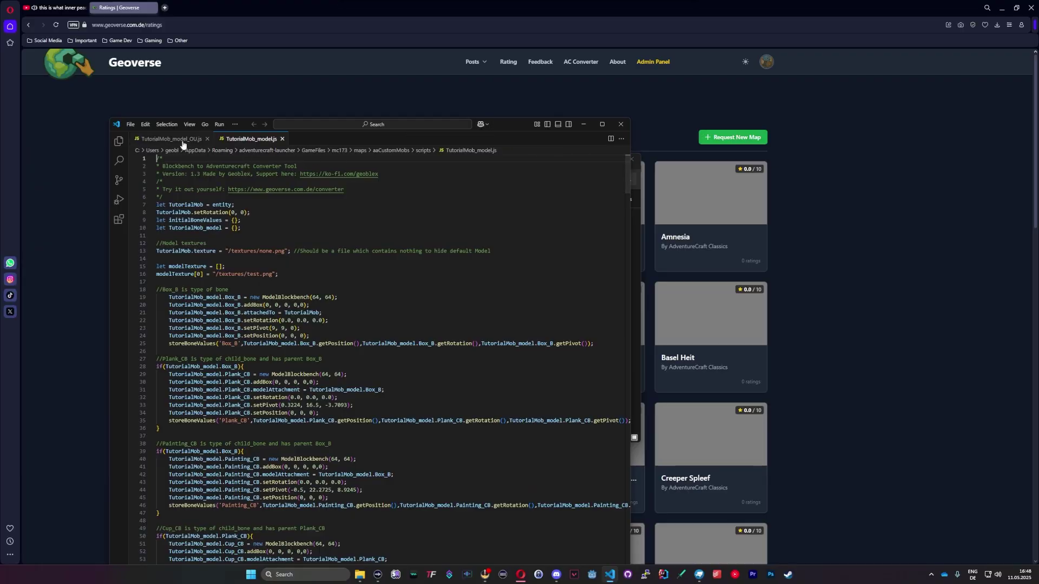
drag(182, 140, 620, 257)
click(602, 124)
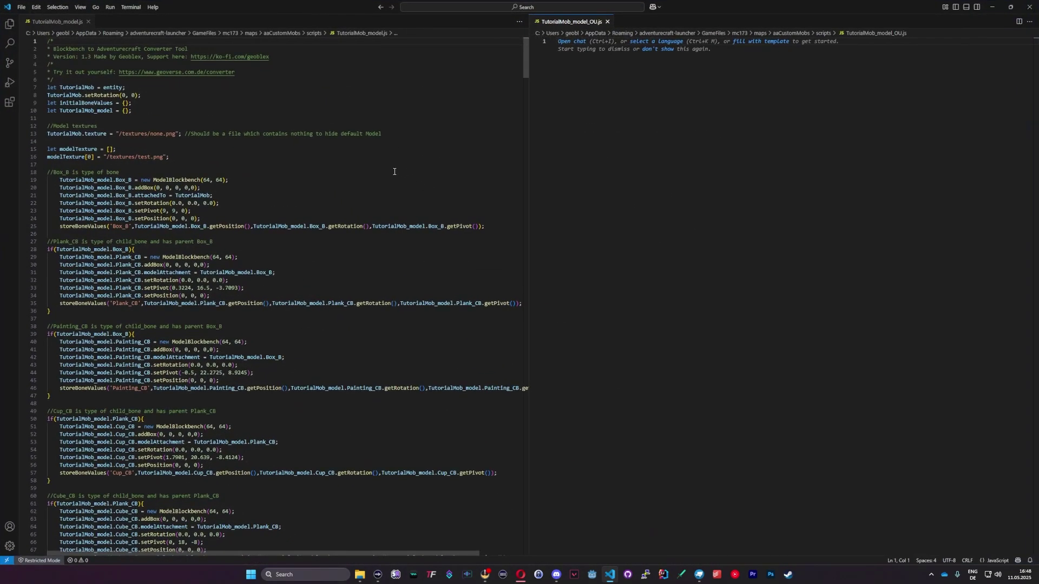
Comment out the TutorialMob.texture line that points to /textures/none.png in TutorialMob_model.js
drag(261, 75, 48, 41)
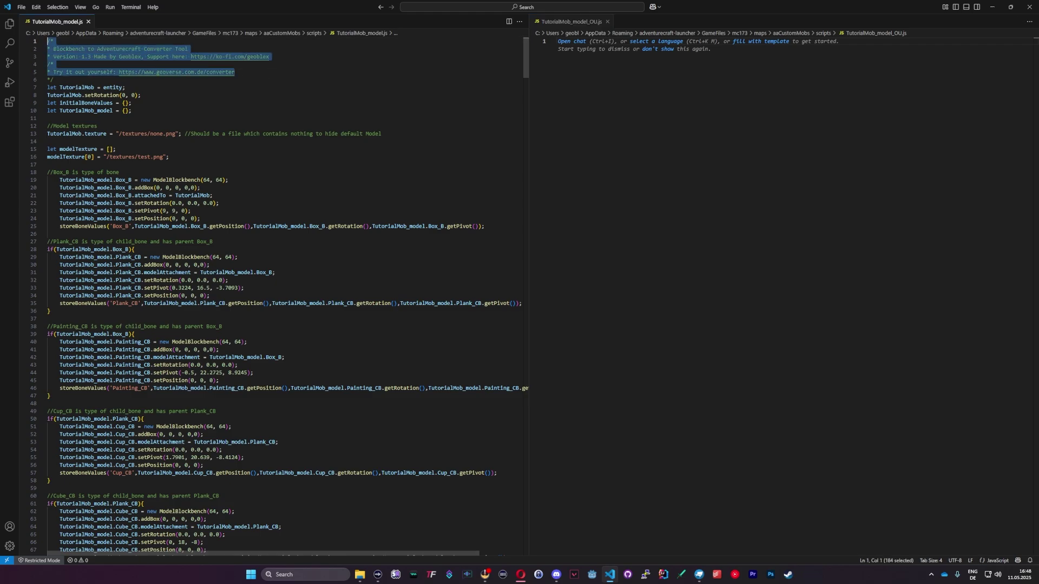
click(140, 111)
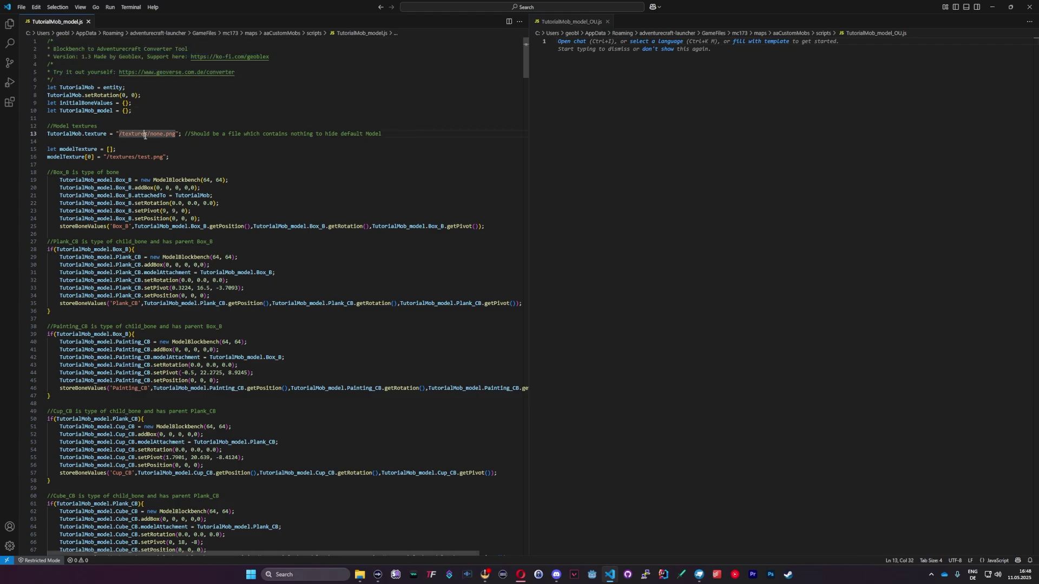
drag(170, 157, 47, 157)
click(126, 161)
drag(183, 136, 112, 134)
click(152, 148)
click(46, 135)
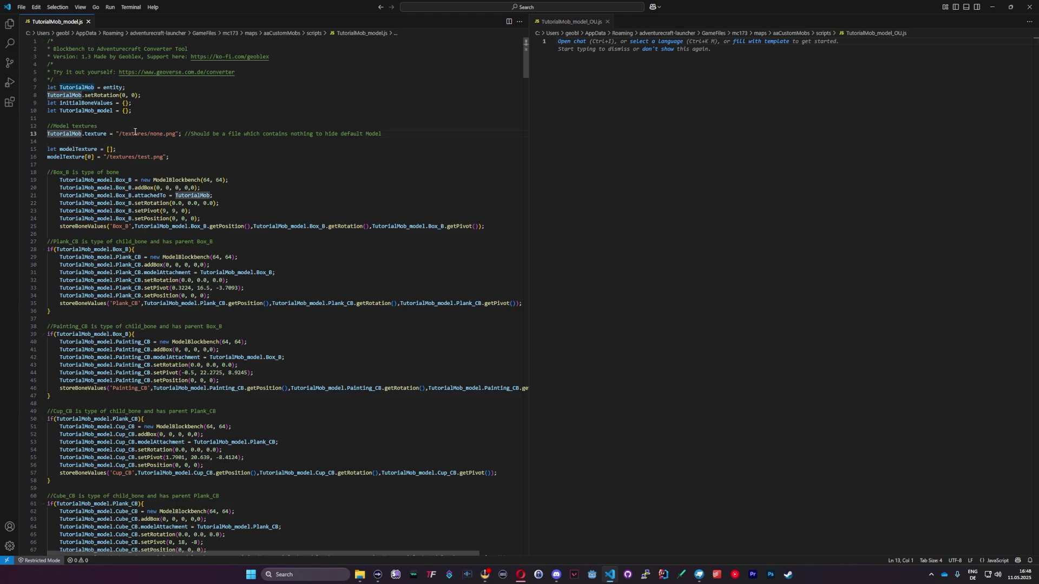
text(//)
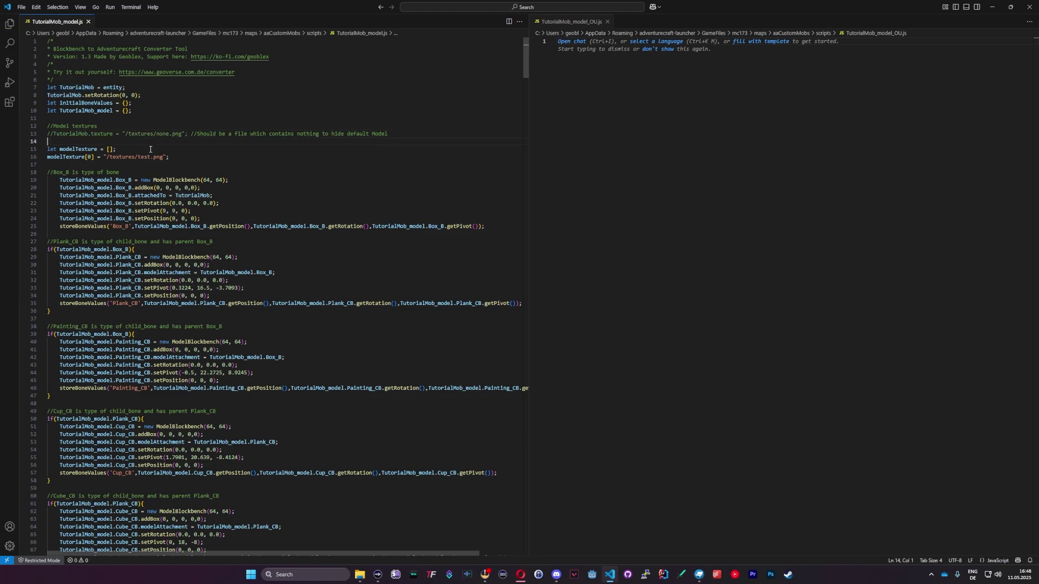
Collapse the animationImpact and animationIdle code blocks in TutorialMob_model.js
scroll(298, 107, down, 4)
drag(529, 78, 501, 259)
click(43, 345)
scroll(71, 335, up, 20)
scroll(71, 335, up, 8)
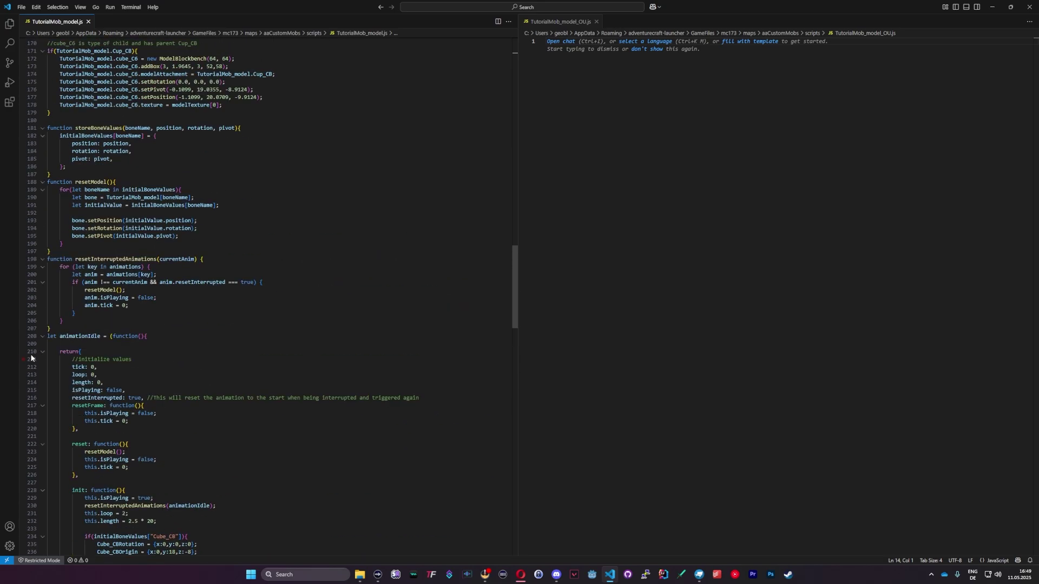
click(42, 336)
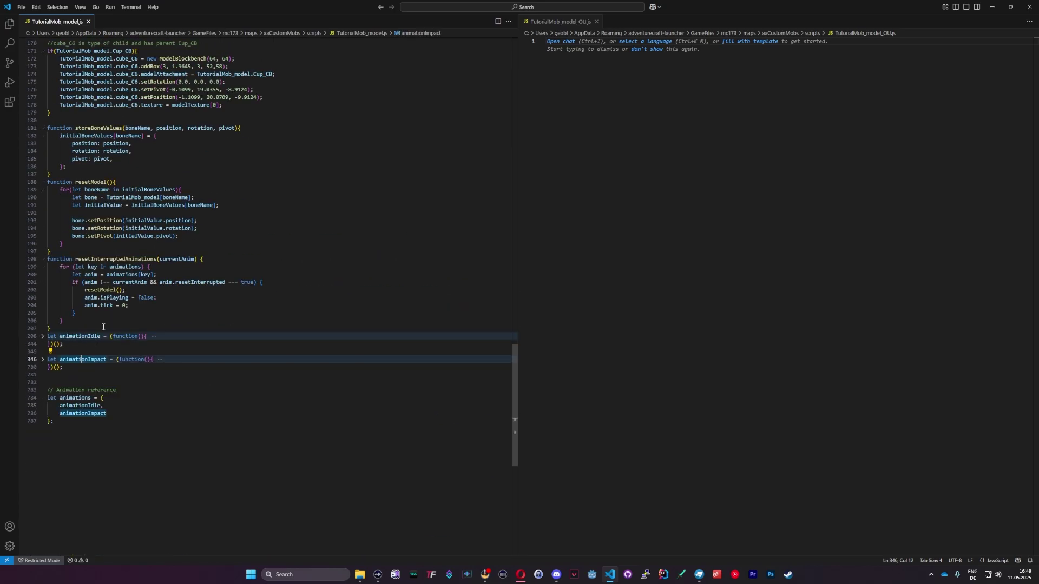
Collapse the storeBoneValues, resetModel and resetInterruptedAnimations functions and insert a blank line above animationIdle
click(64, 328)
scroll(67, 343, up, 1)
drag(67, 342, 19, 146)
click(117, 184)
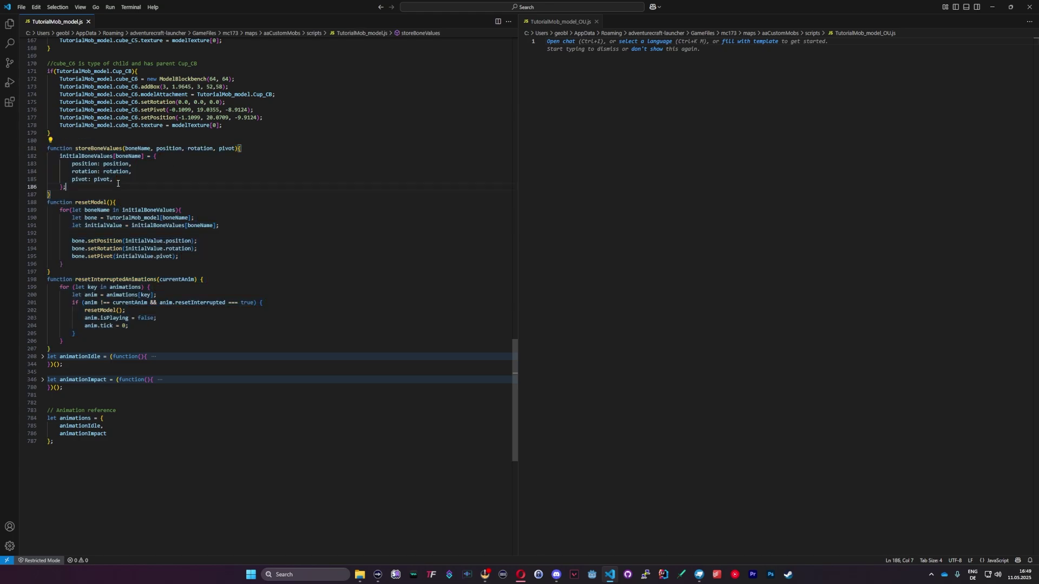
click(42, 148)
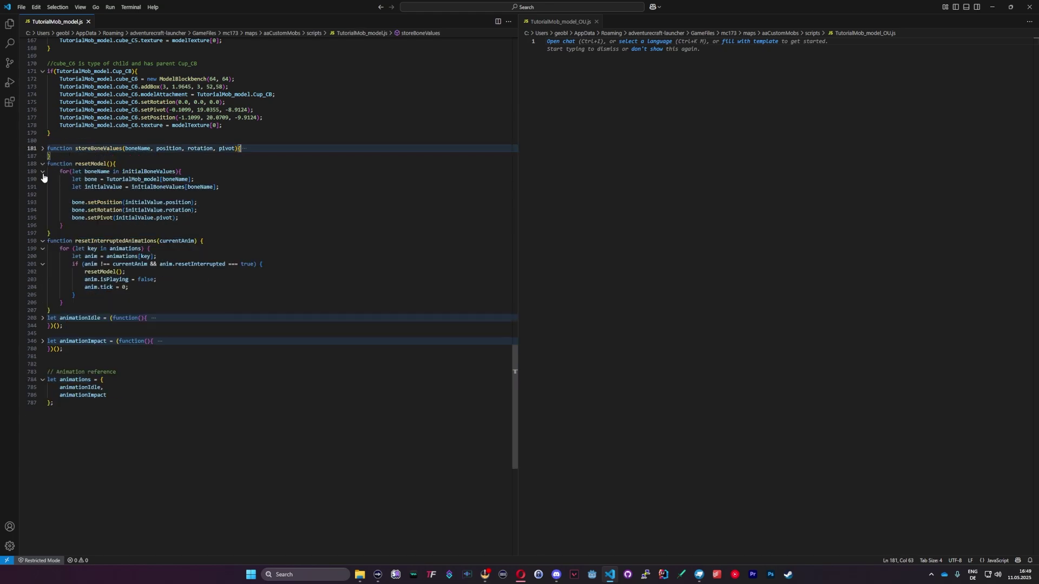
click(44, 172)
click(43, 164)
click(43, 179)
click(64, 187)
key(Return)
scroll(64, 254, up, 3)
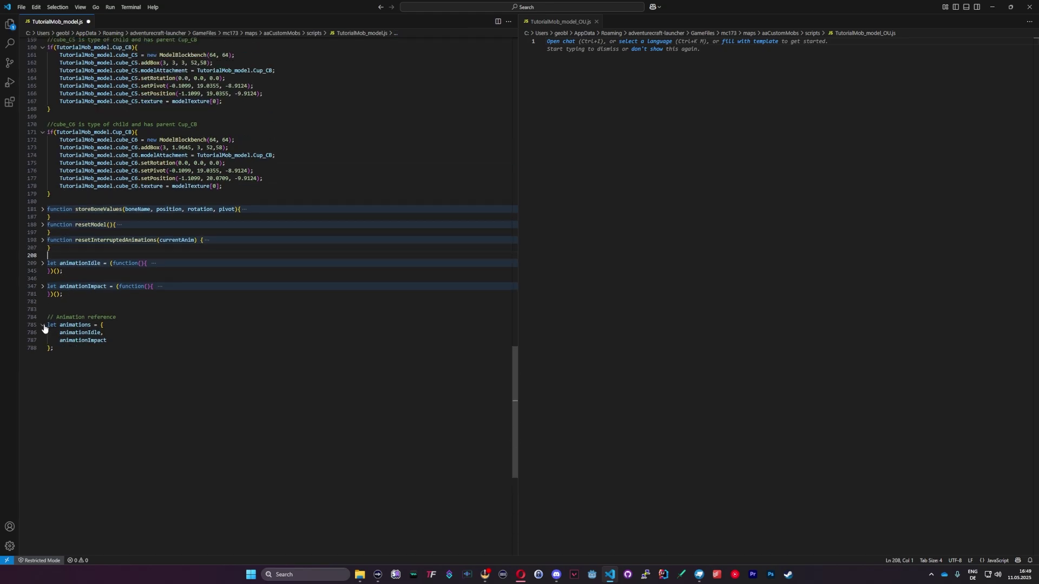
click(43, 324)
Expand animationIdle and look over its initial values: loop, length, isPlaying and resetInterrupted
click(43, 263)
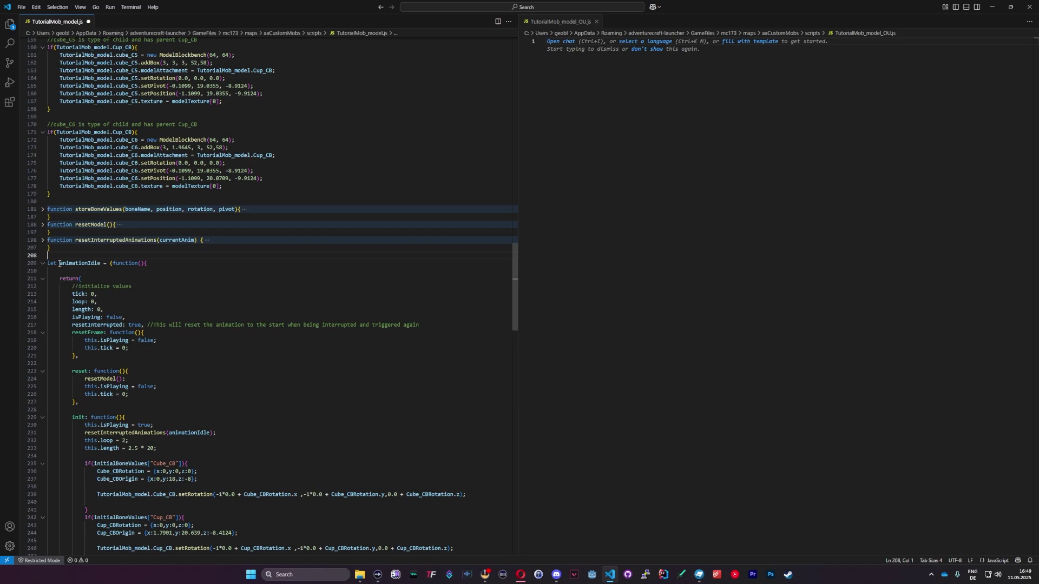
click(80, 263)
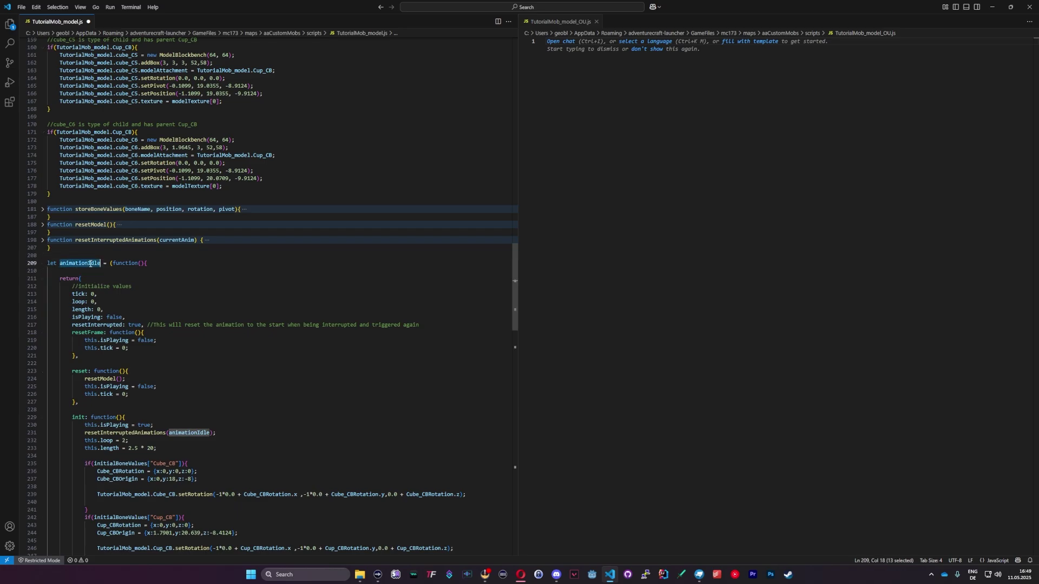
double_click(80, 295)
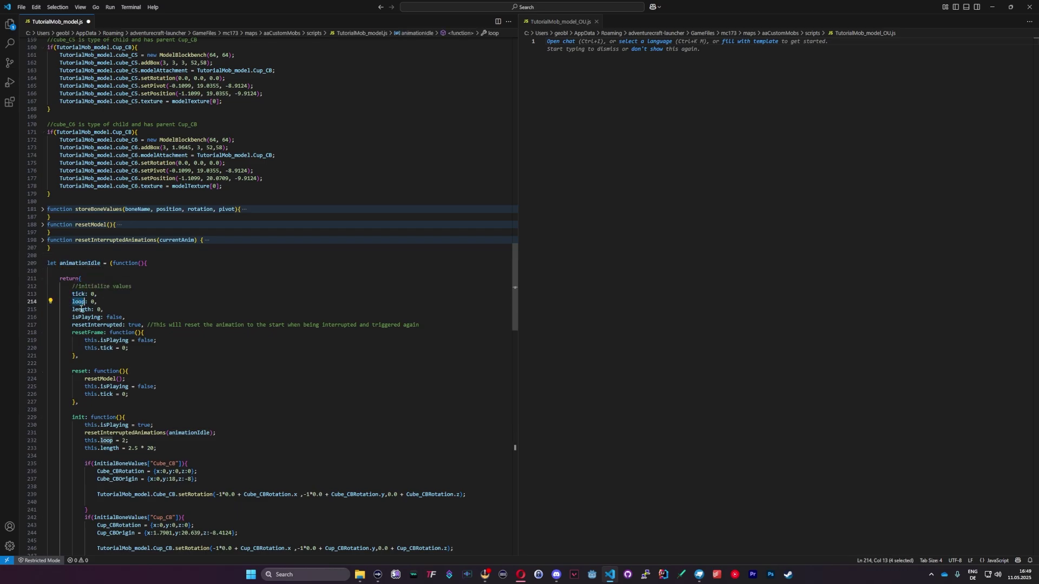
double_click(82, 310)
double_click(85, 318)
double_click(95, 325)
double_click(84, 318)
Examine each animationIdle property in turn, from tick, loop and length to isPlaying and resetInterrupted
double_click(82, 295)
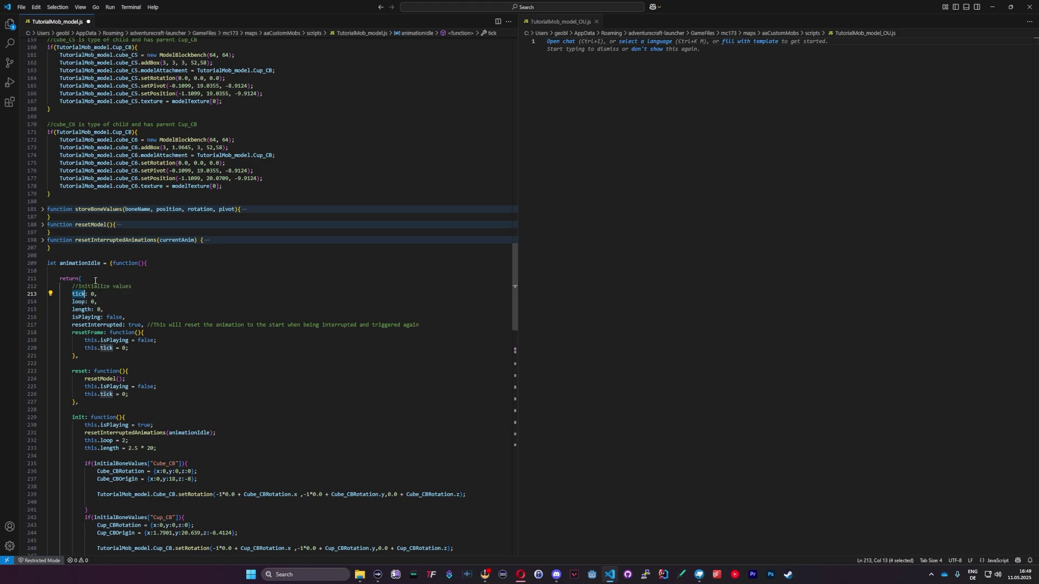
click(96, 293)
drag(94, 293, 91, 293)
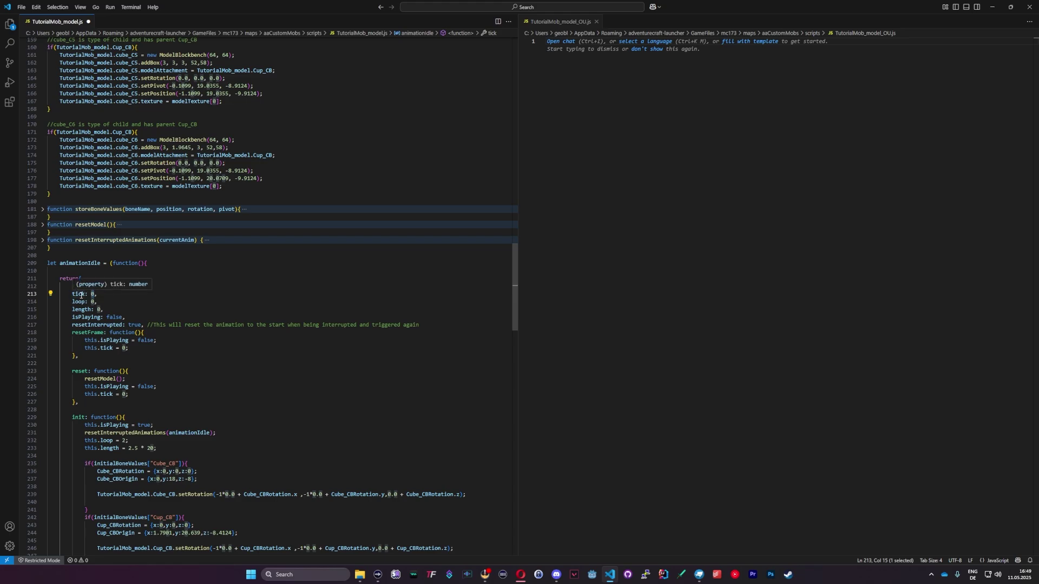
double_click(80, 301)
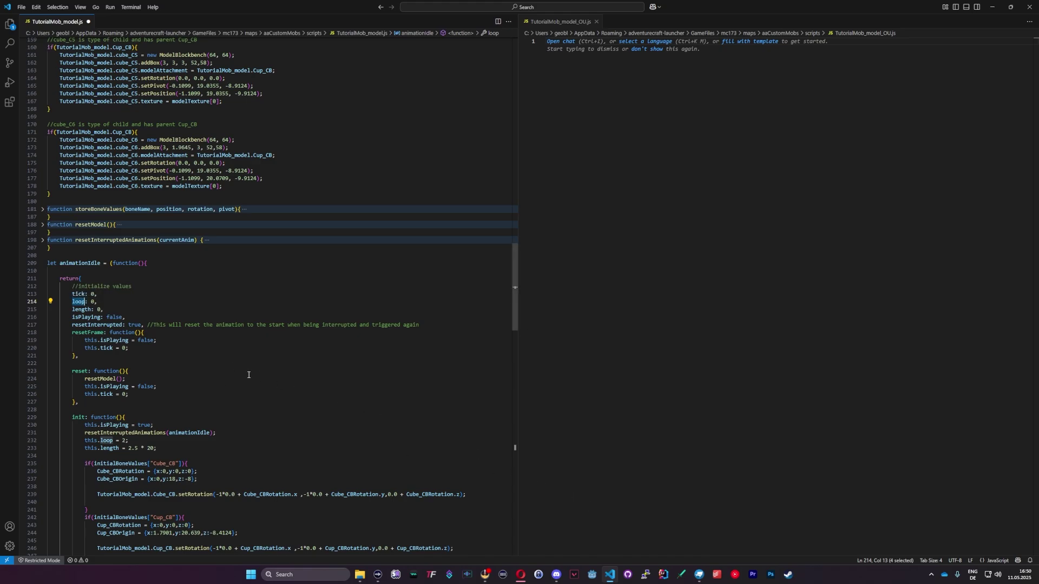
click(93, 320)
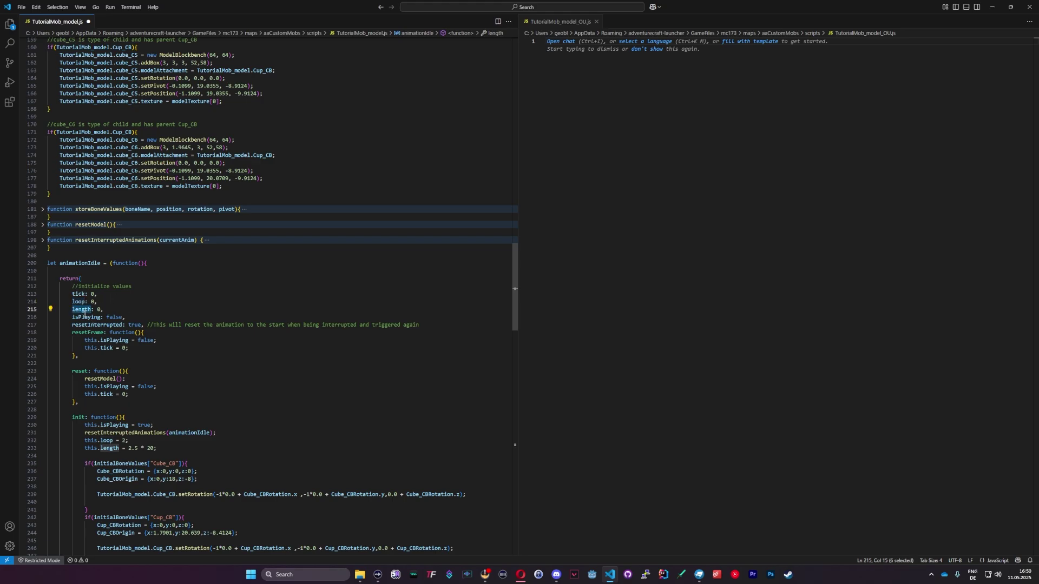
double_click(83, 318)
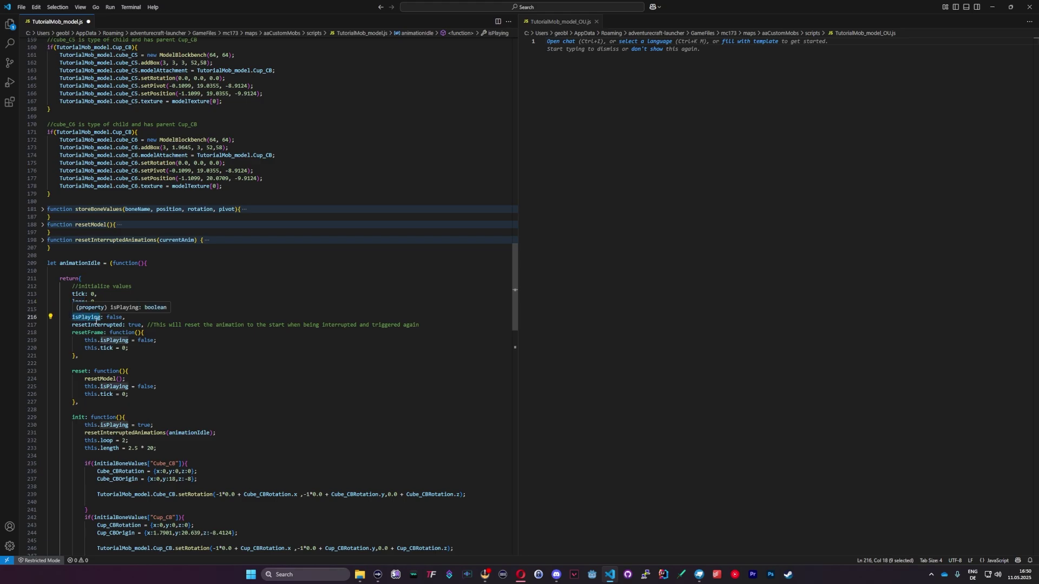
double_click(99, 325)
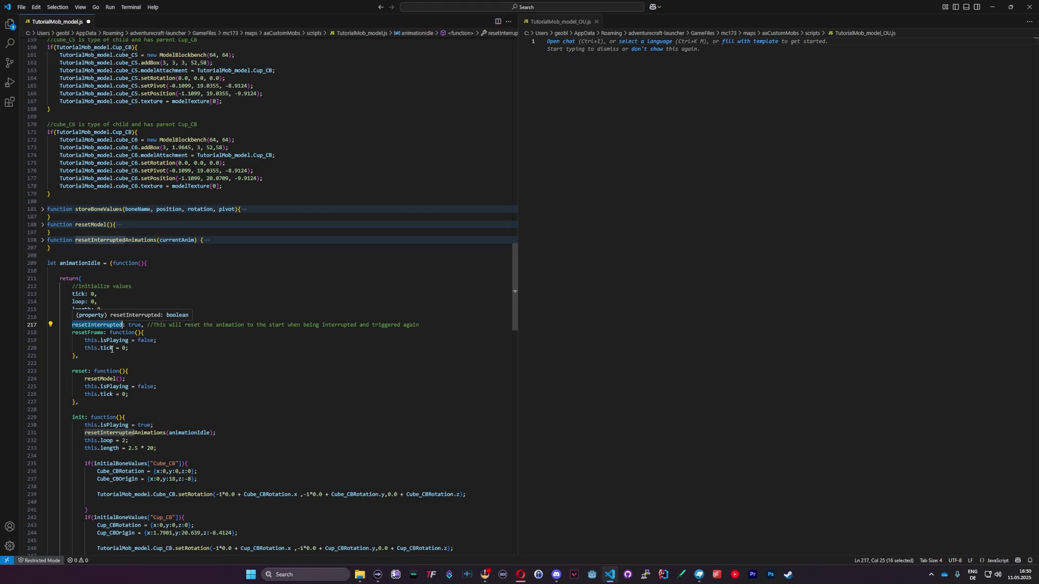
double_click(135, 324)
double_click(116, 324)
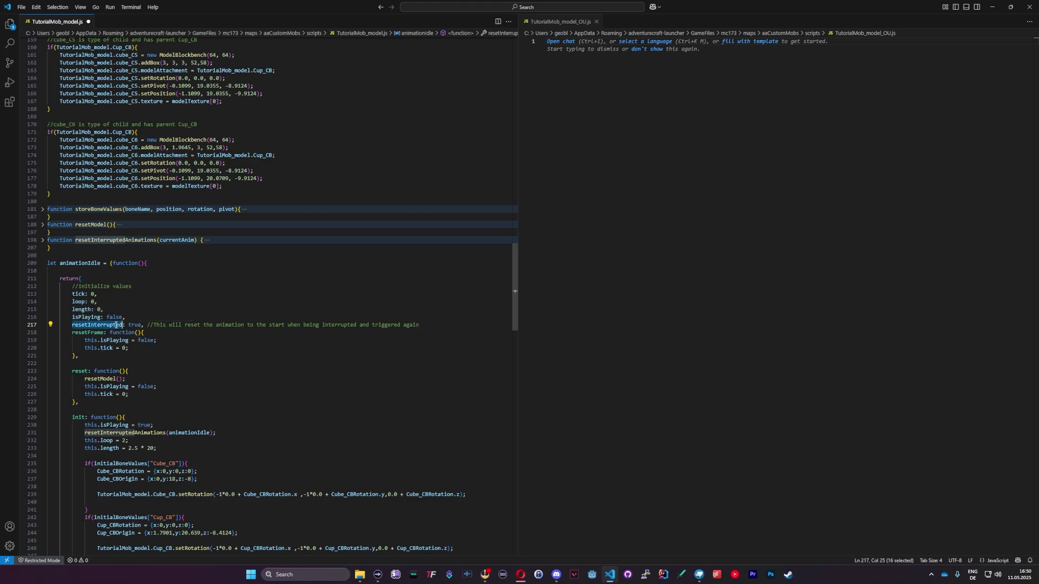
click(106, 296)
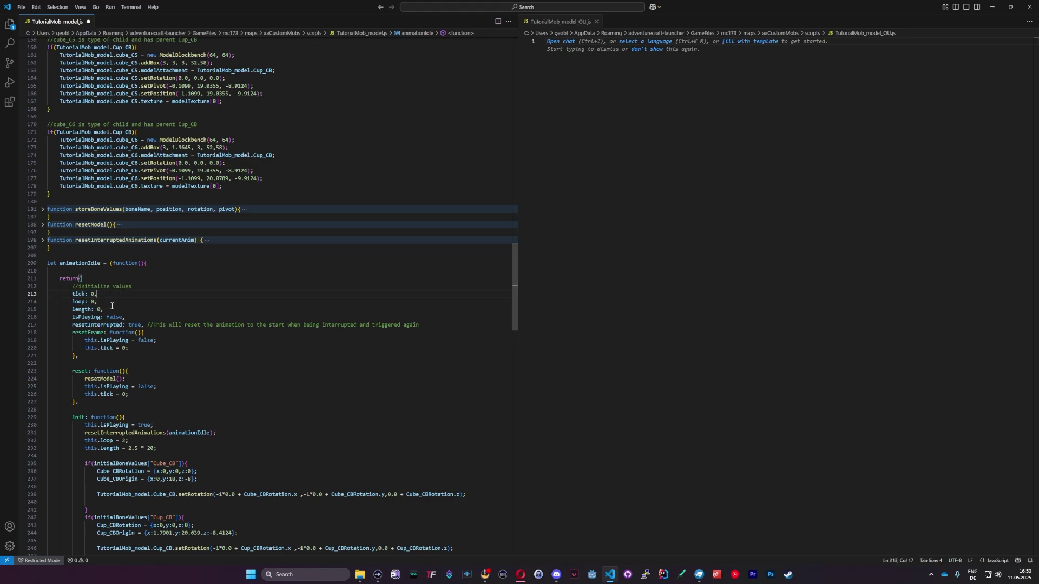
click(116, 309)
Write the call animationIdle.play(); on the first line of TutorialMob_model_OU.js
click(549, 62)
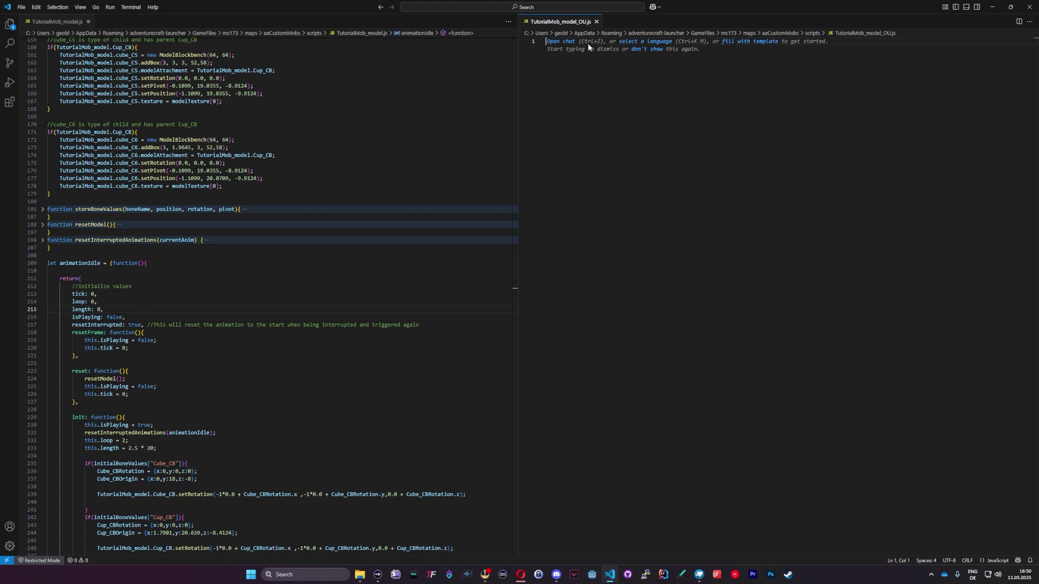
text(animation)
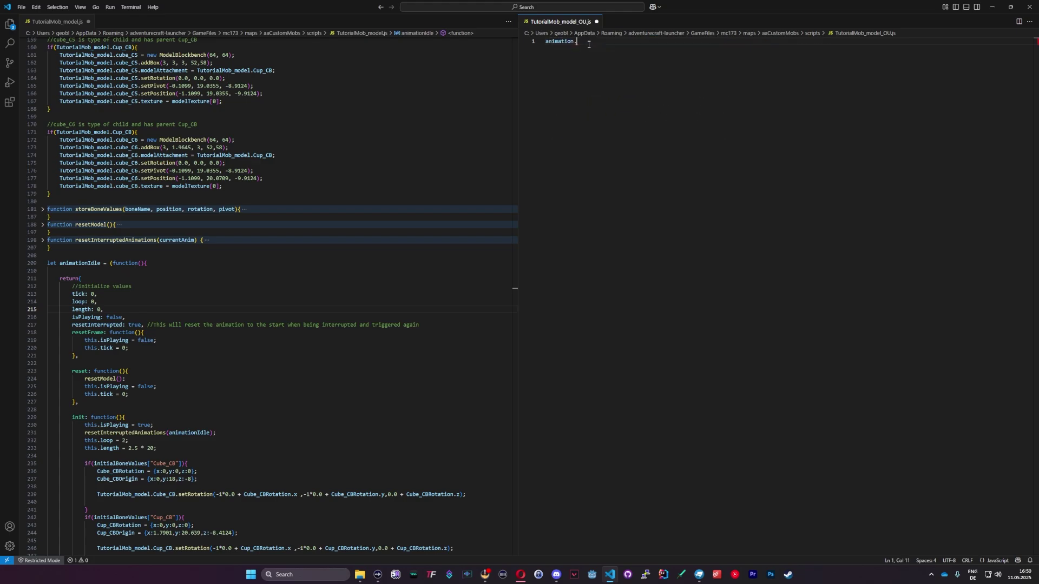
text(.)
text(dle.play)
text(();)
Locate the play function inside animationIdle in TutorialMob_model.js
click(116, 225)
scroll(106, 260, down, 4)
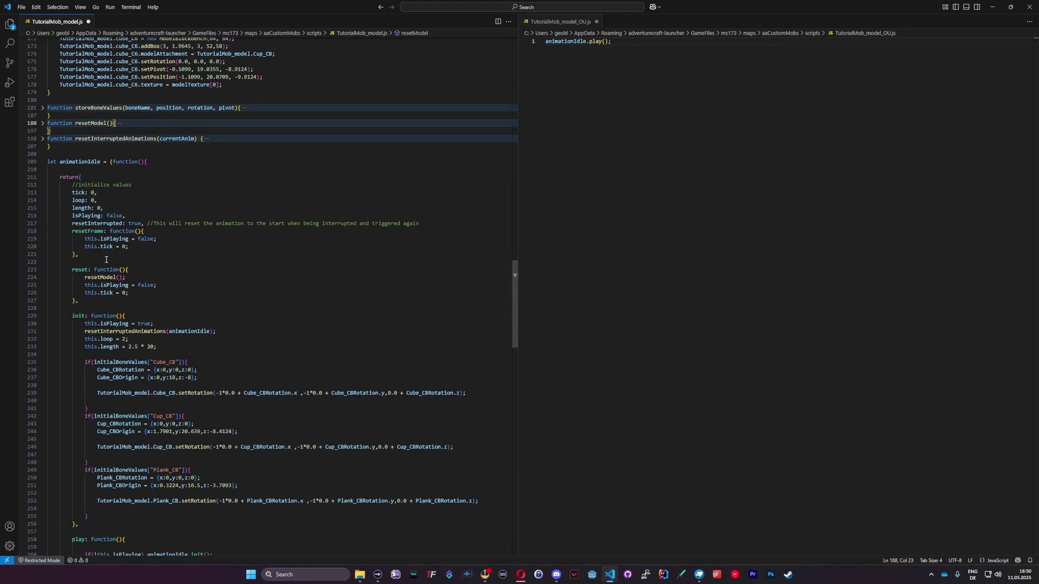
scroll(82, 208, down, 2)
click(80, 231)
scroll(81, 231, down, 7)
double_click(81, 338)
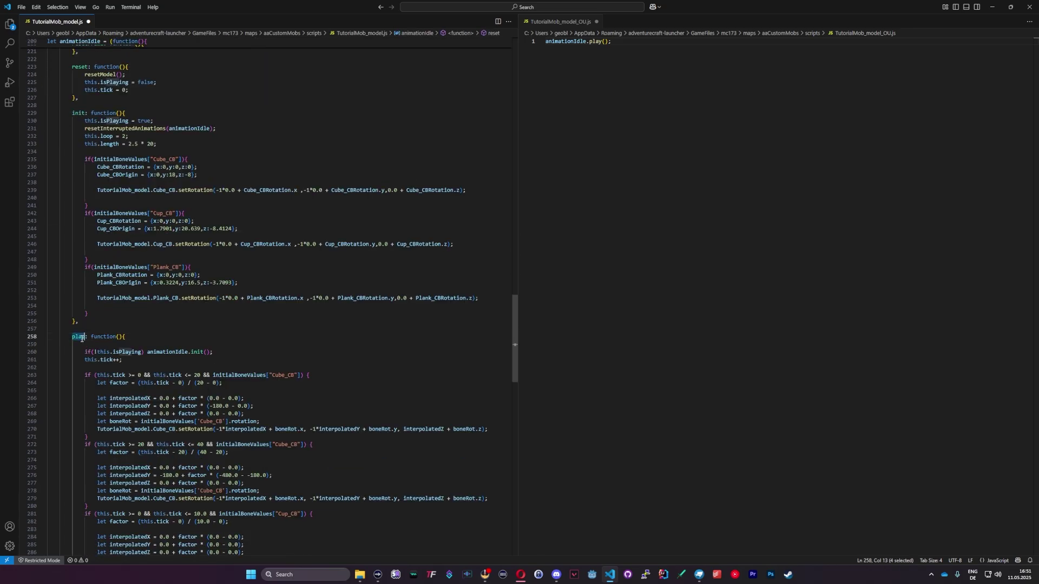
key(Down)
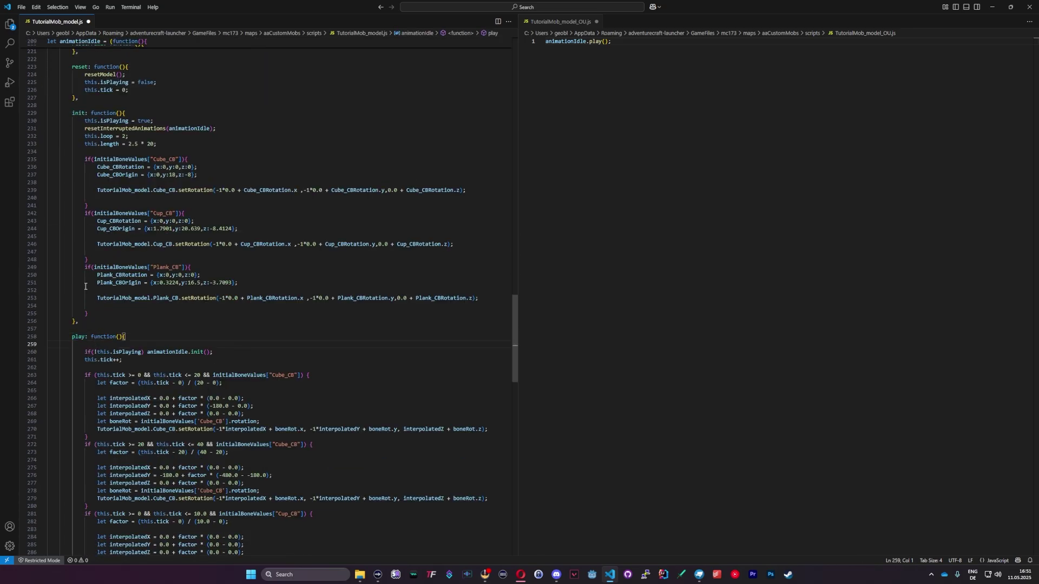
Collapse the init and reset functions of animationIdle
scroll(106, 279, up, 2)
scroll(106, 206, down, 1)
click(41, 134)
scroll(42, 131, up, 1)
click(41, 126)
scroll(81, 149, up, 2)
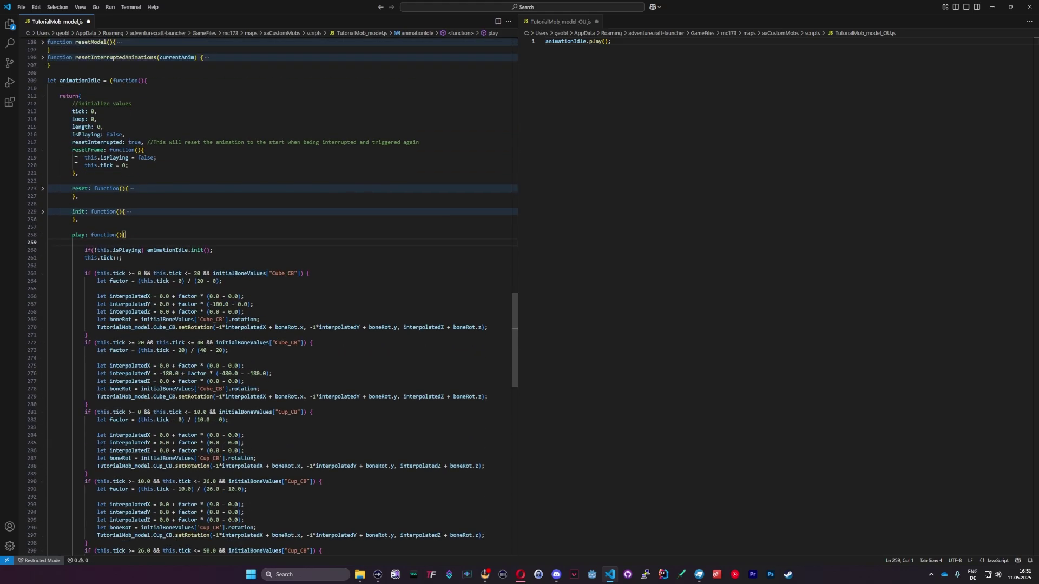
Expand animationIdle's reset function and compare it with resetFrame, focusing on the resetModel() call
scroll(75, 160, up, 1)
click(43, 170)
drag(101, 209, 72, 170)
click(42, 171)
click(42, 209)
click(85, 216)
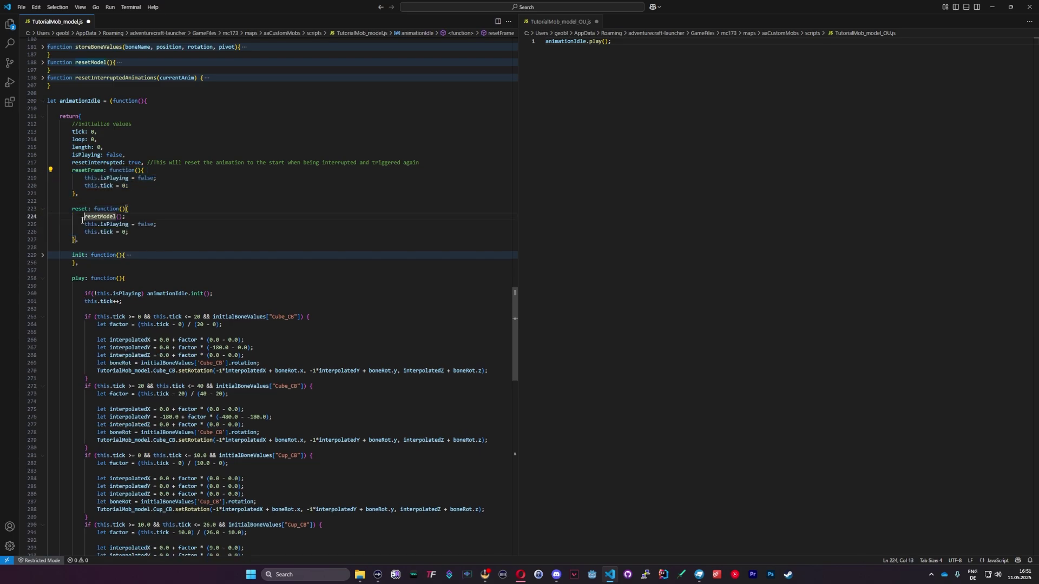
drag(82, 217, 141, 215)
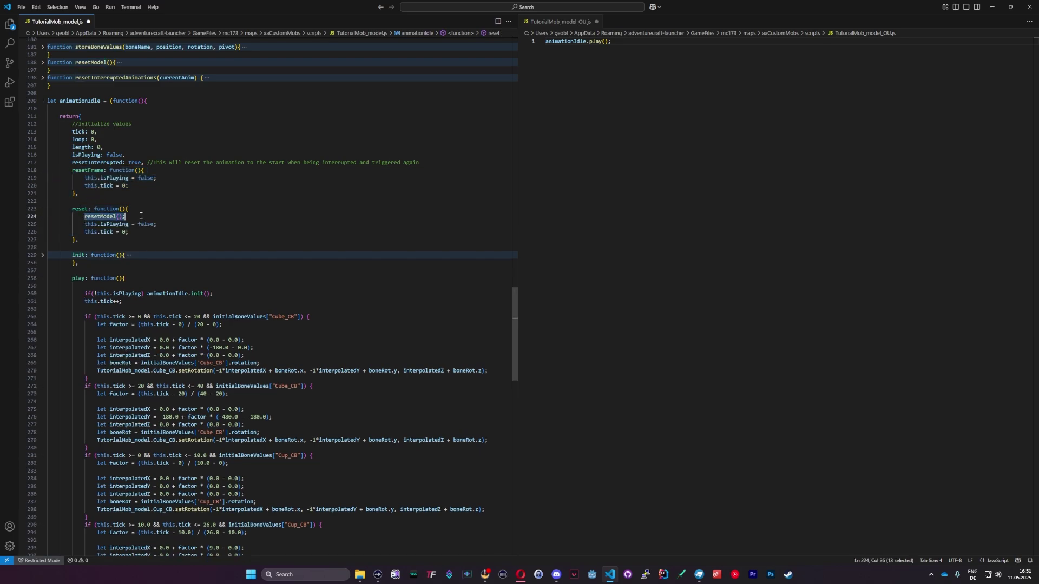
click(112, 195)
Collapse resetFrame and reset, and examine the resetInterruptedAnimations call and length value in init before collapsing it again
click(42, 170)
click(42, 193)
click(42, 216)
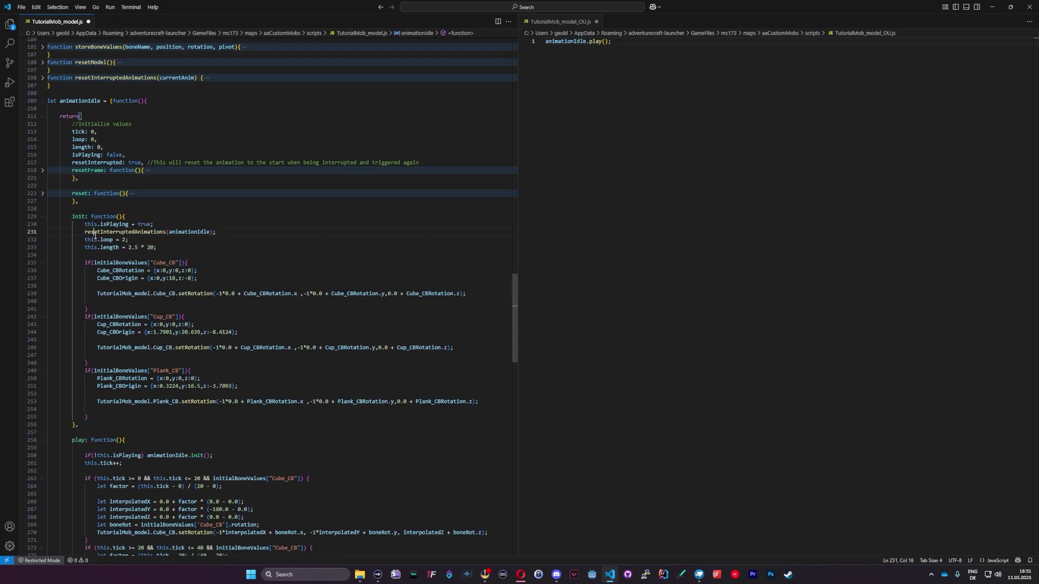
click(95, 234)
double_click(109, 248)
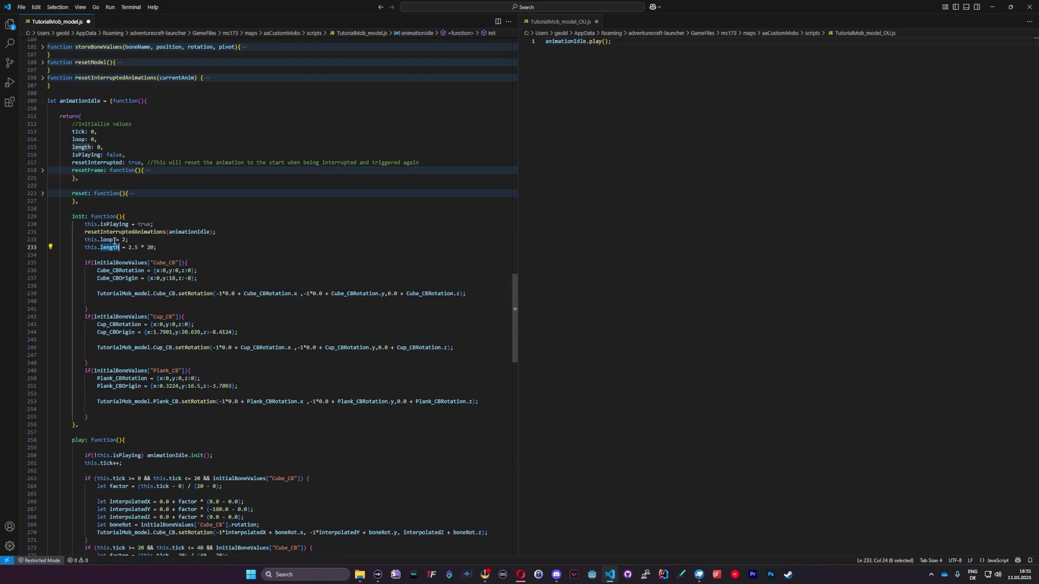
click(42, 216)
Examine animationIdle's play function: the isPlaying check, the init call, the tick increment and the bone rotation blocks
click(98, 240)
double_click(104, 239)
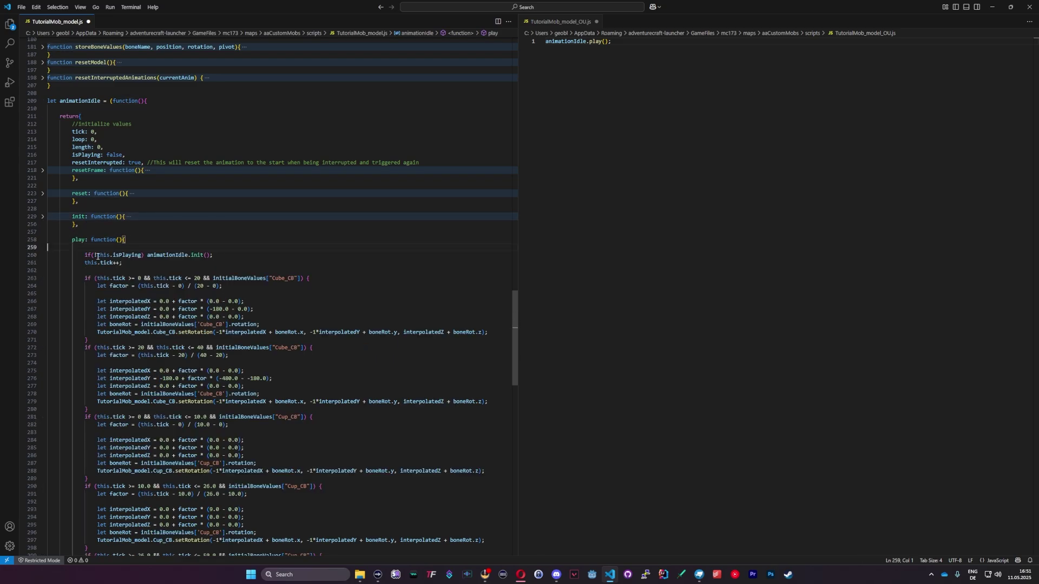
click(111, 254)
double_click(156, 255)
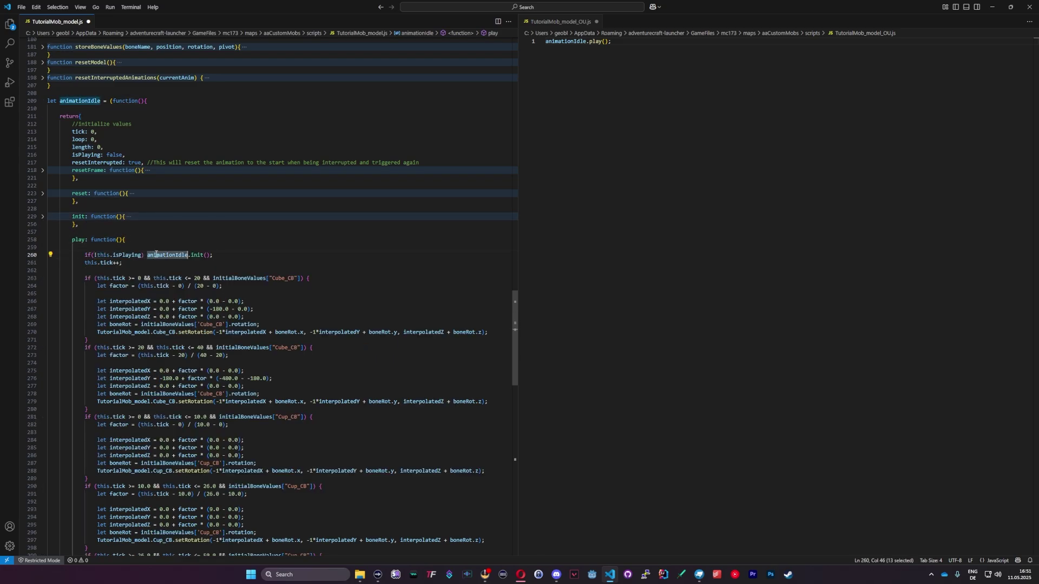
drag(124, 262, 84, 262)
click(117, 269)
scroll(137, 275, down, 3)
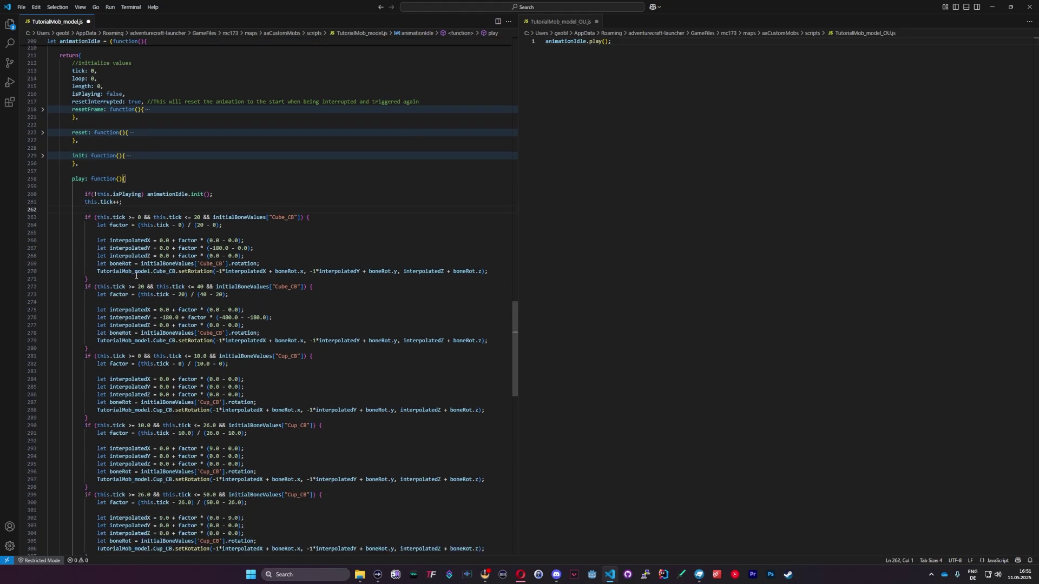
scroll(137, 275, down, 12)
scroll(111, 409, up, 11)
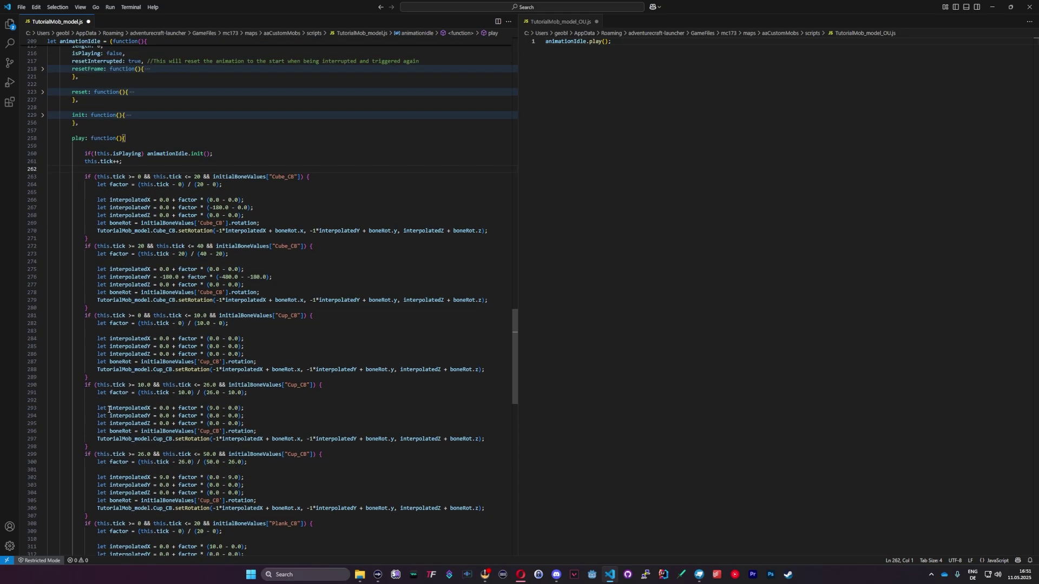
scroll(248, 312, up, 3)
Save TutorialMob_model_OU.js, switch to AdventureCraft and activate debug mode
click(579, 81)
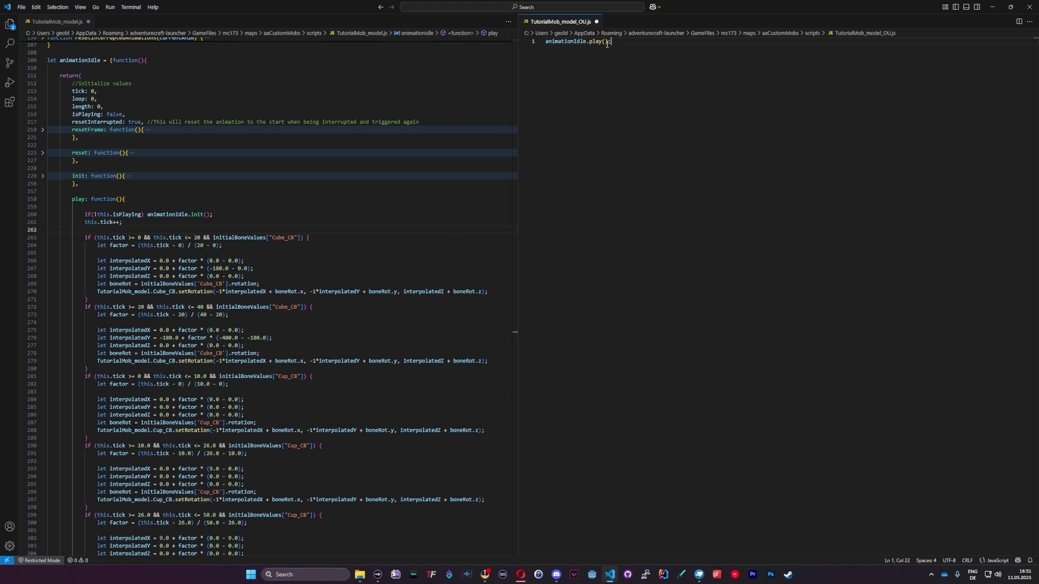
key(ctrl+s)
click(688, 572)
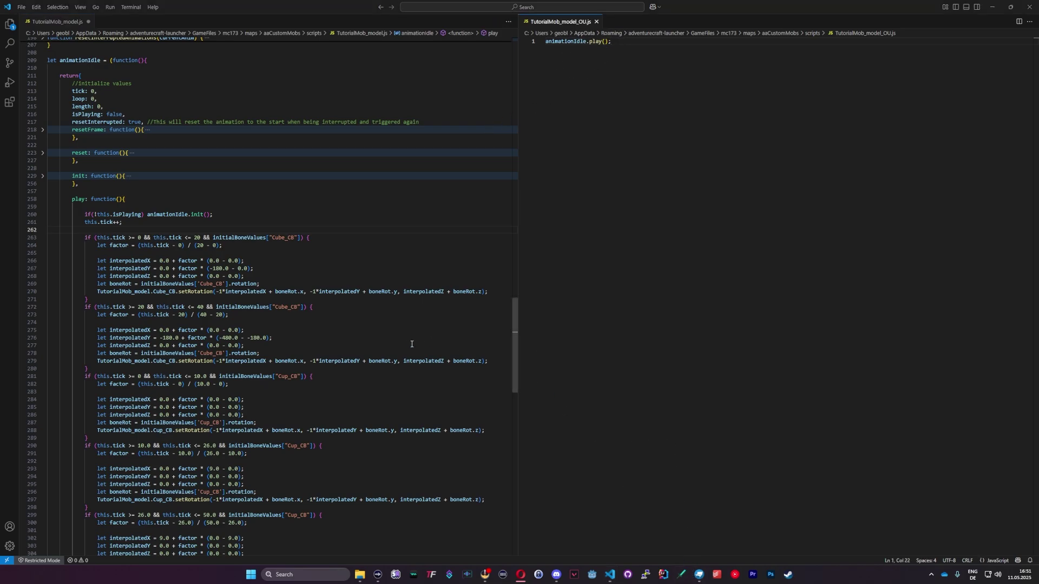
key(F4)
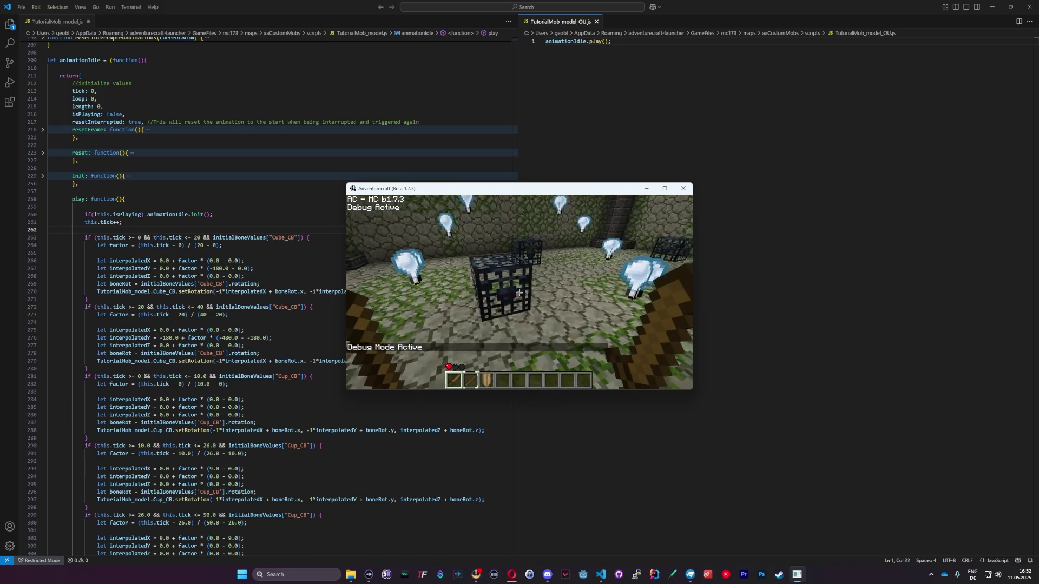
Set the mob spawner's entity to TutorialMob_model (Scripted) and trigger the spawner
right_click(519, 292)
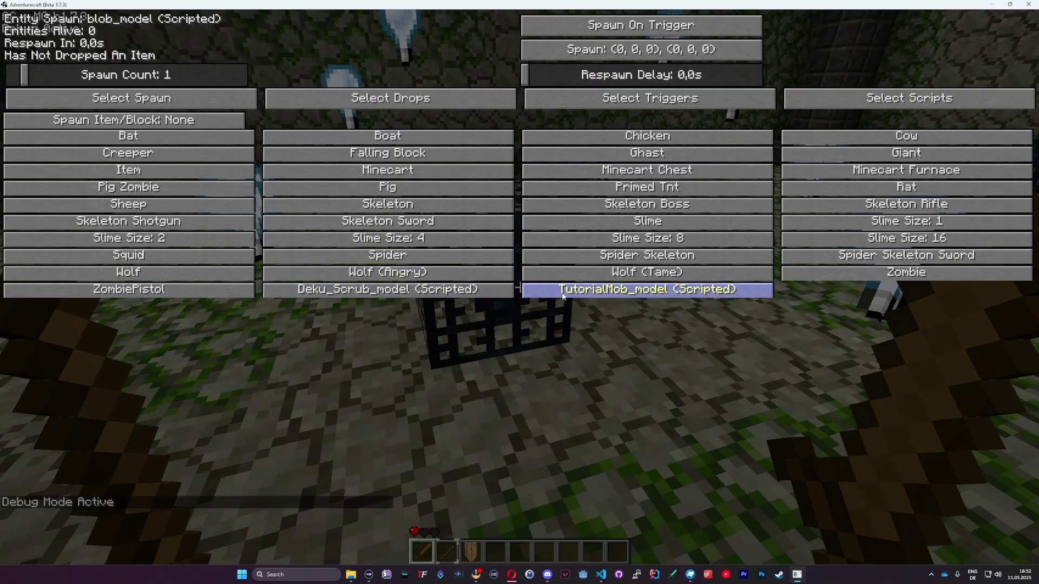
click(633, 295)
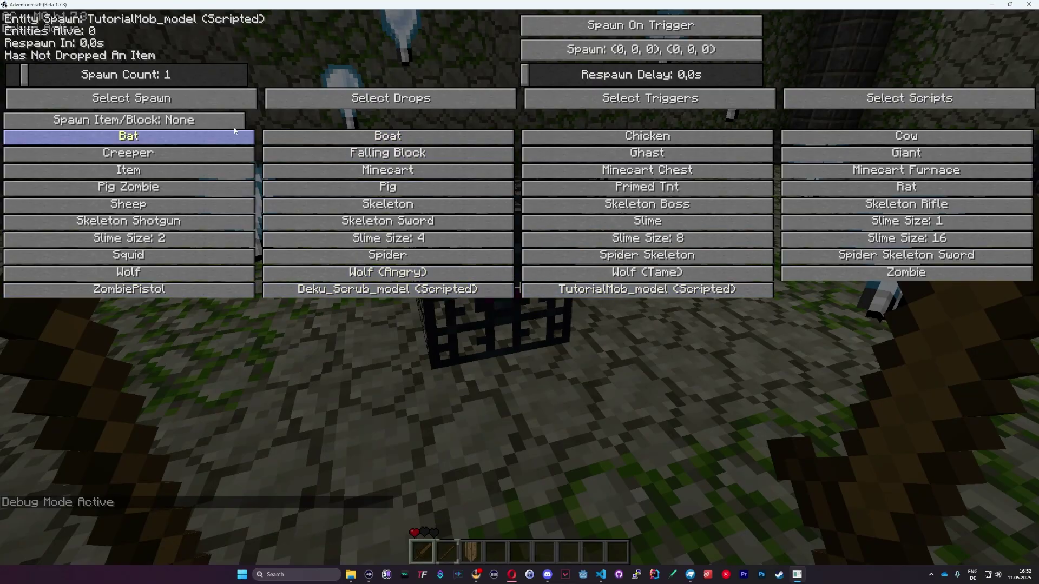
key(Escape)
scroll(520, 287, down, 1)
right_click(520, 288)
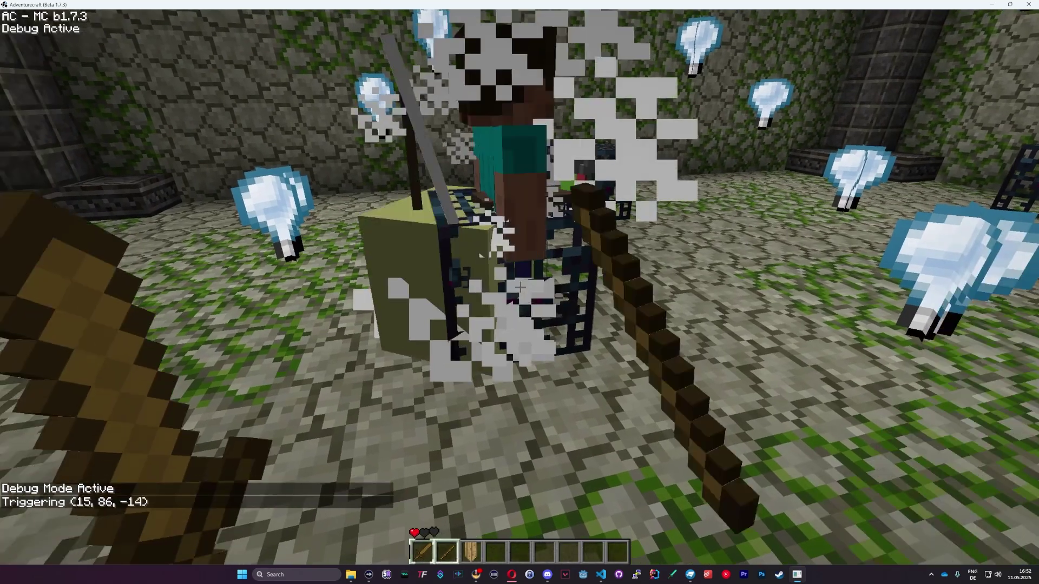
Deactivate debug mode and move around the spawned mob to view its model and idle animation
key(s)
key(F4)
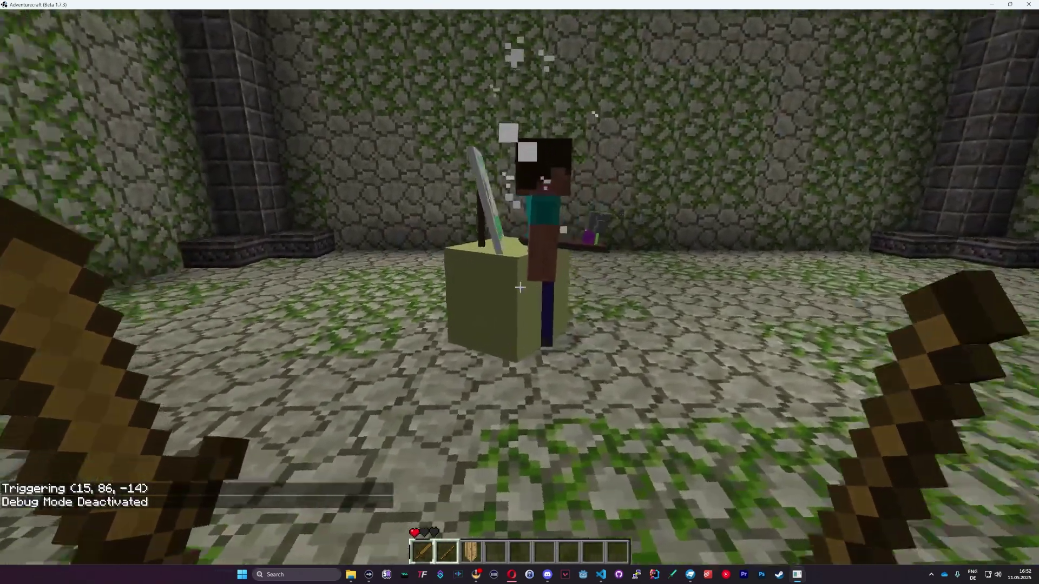
key(w)
key(w)
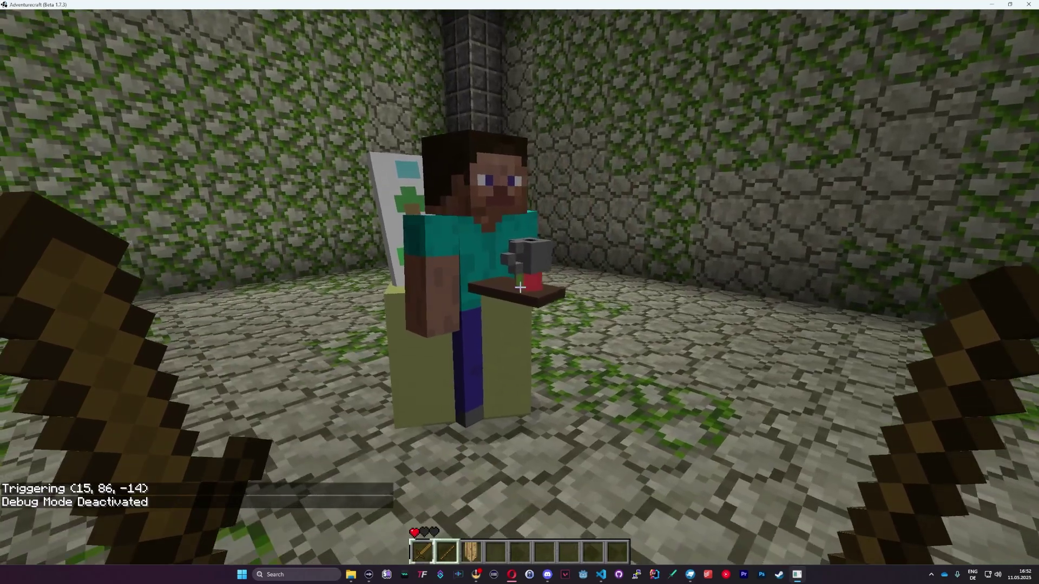
key(s)
key(a)
key(d)
key(a)
key(a)
key(d)
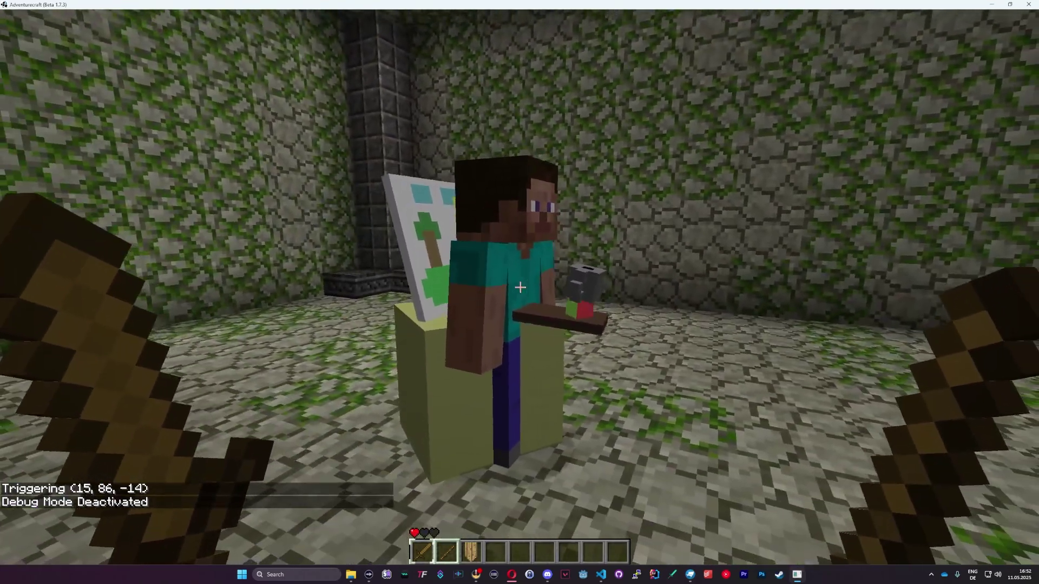
key(a)
Save the level, quit to the title screen and switch to File Explorer
key(Escape)
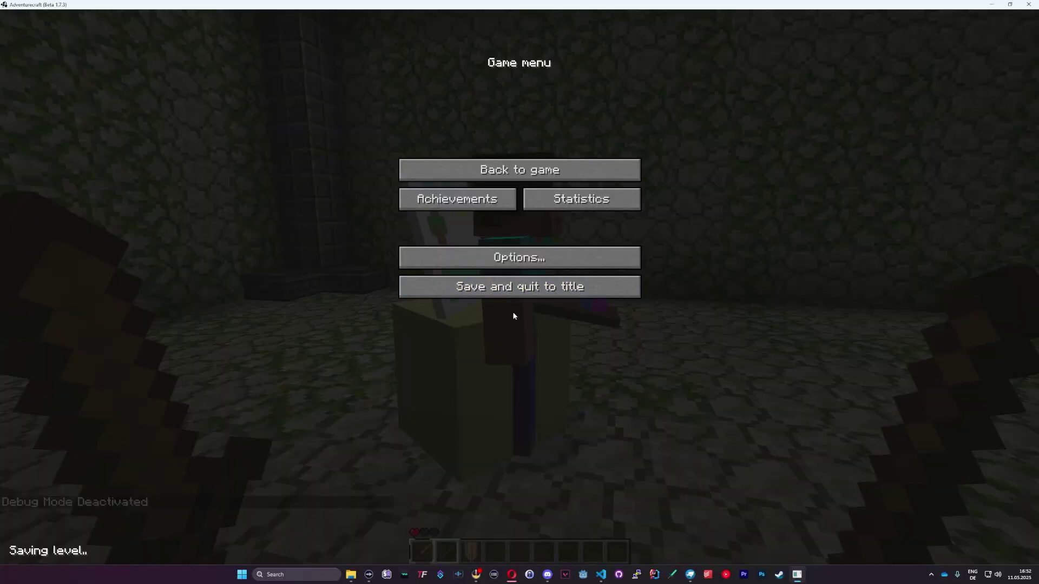
click(512, 286)
click(351, 574)
Open the textures folder of the aaCustomMobs map and inspect none.png
click(216, 482)
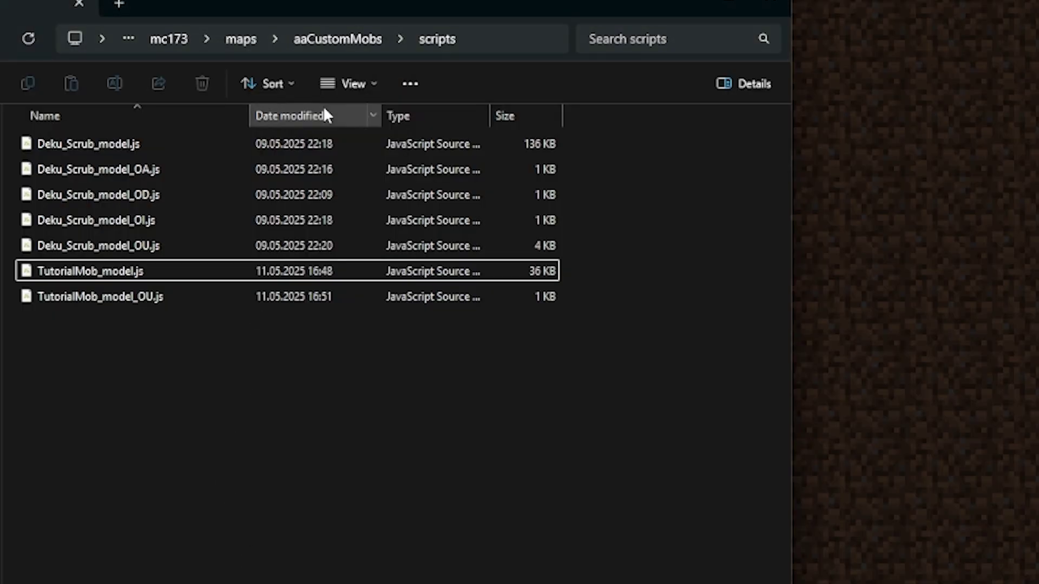
click(361, 40)
double_click(70, 296)
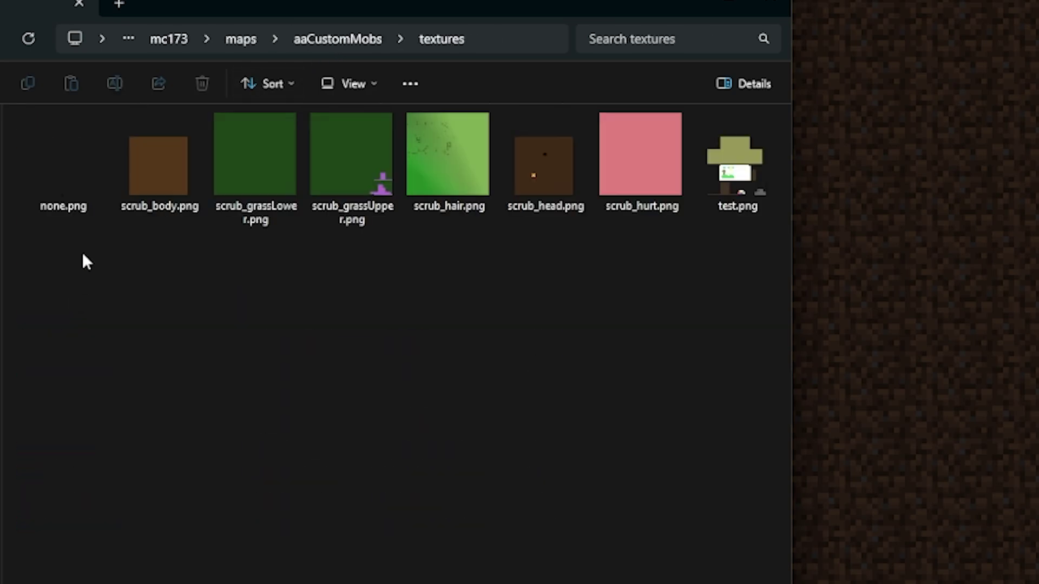
click(58, 192)
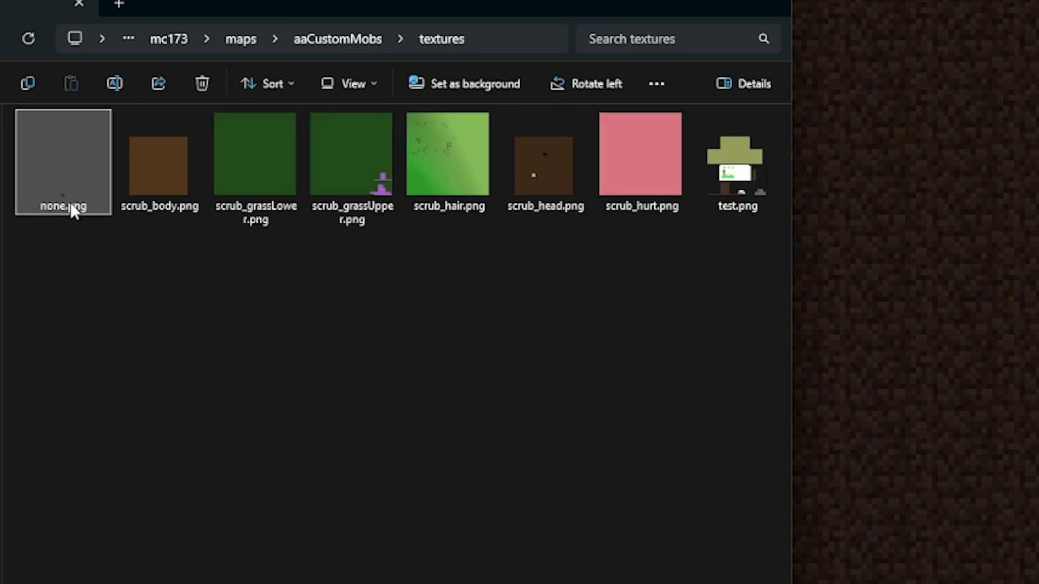
right_click(71, 203)
click(211, 271)
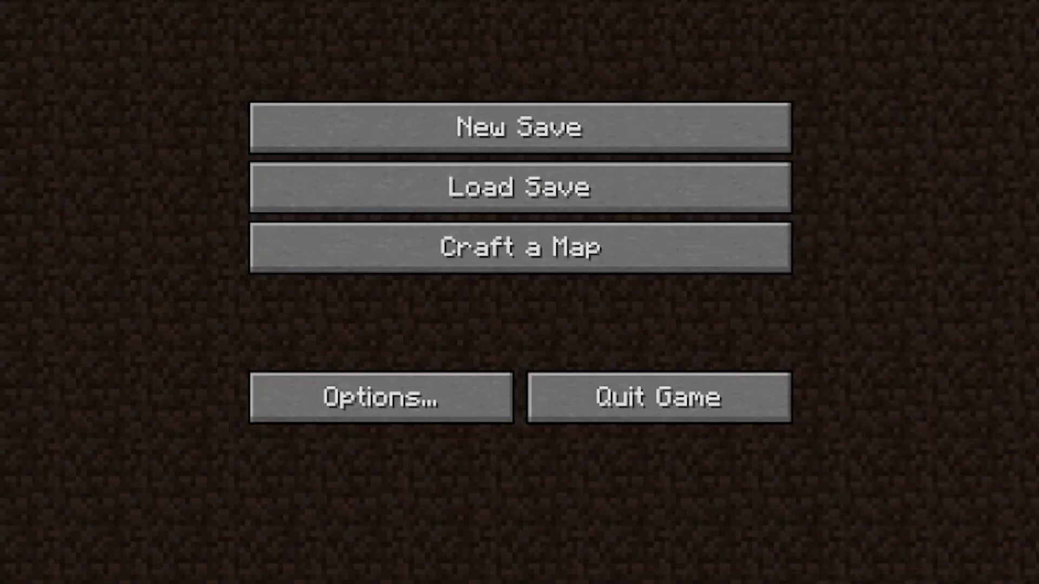
Check the TutorialMob.texture path in TutorialMob_model.js, and go back to AdventureCraft to load the map
key(alt+Tab)
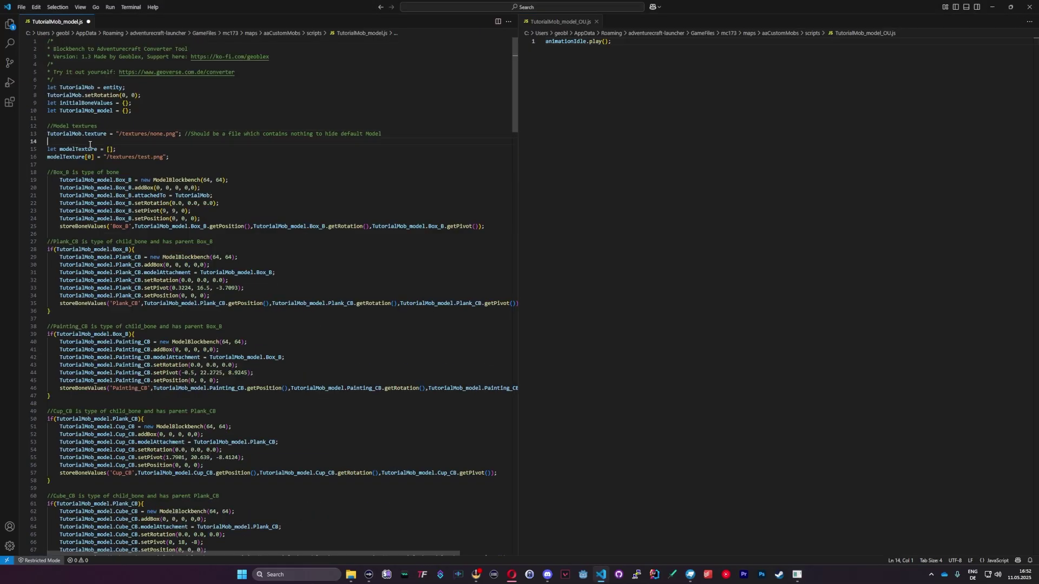
key(alt+Tab)
click(519, 243)
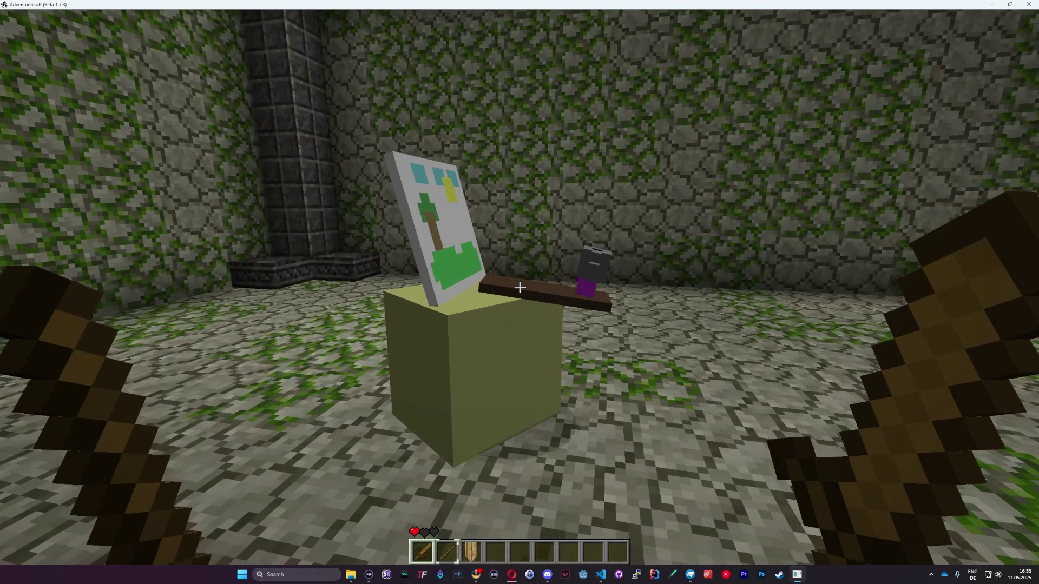
Walk around the tutorial mob to view its idle animation and hit it once
key(w)
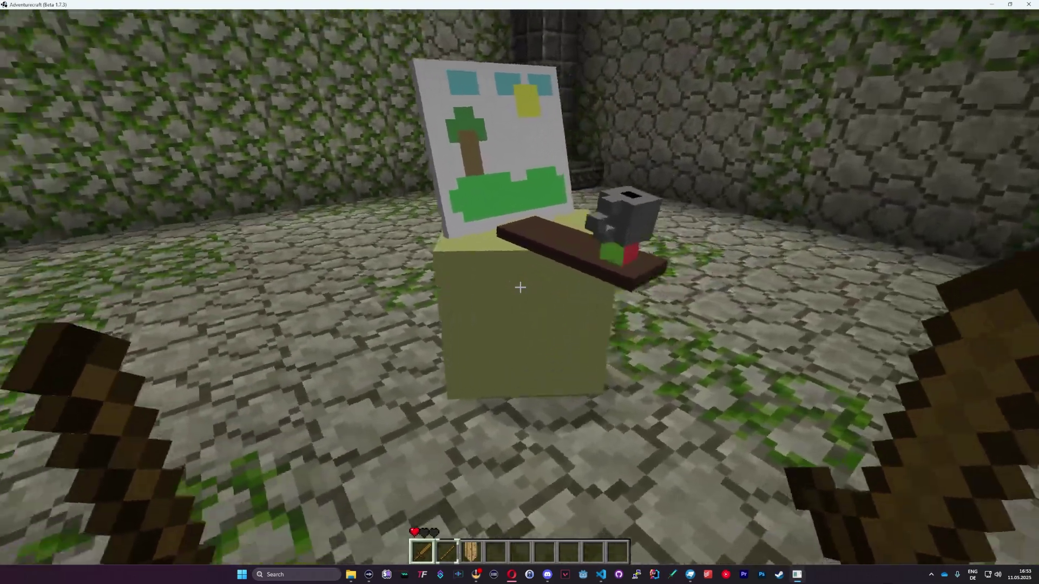
key(a)
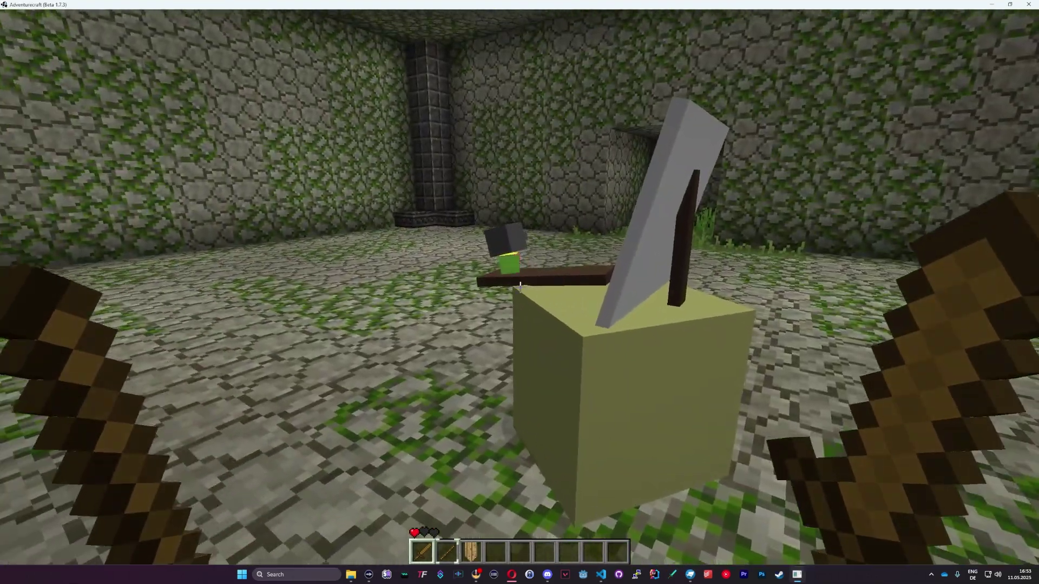
key(a)
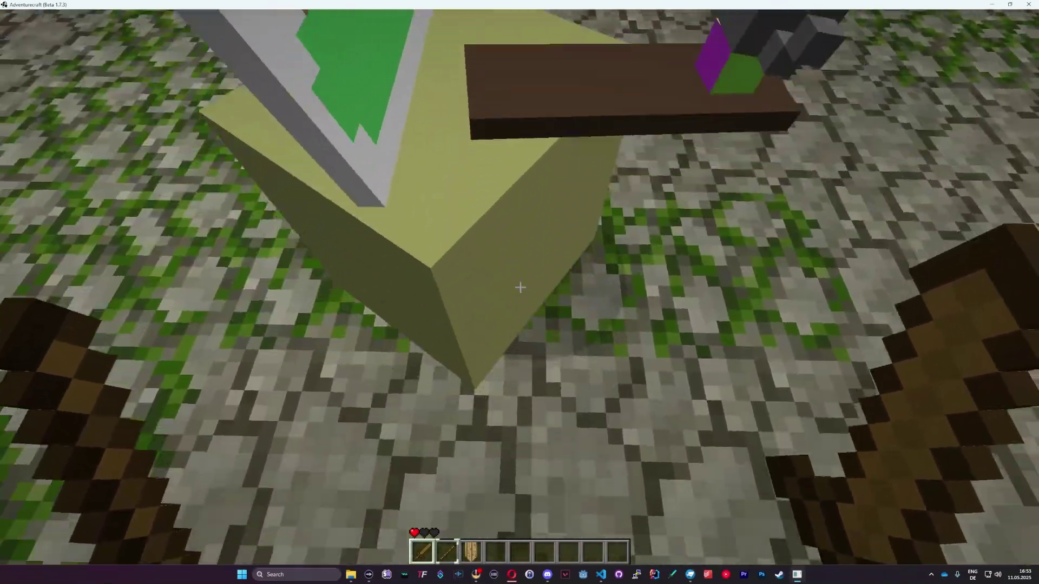
click(520, 288)
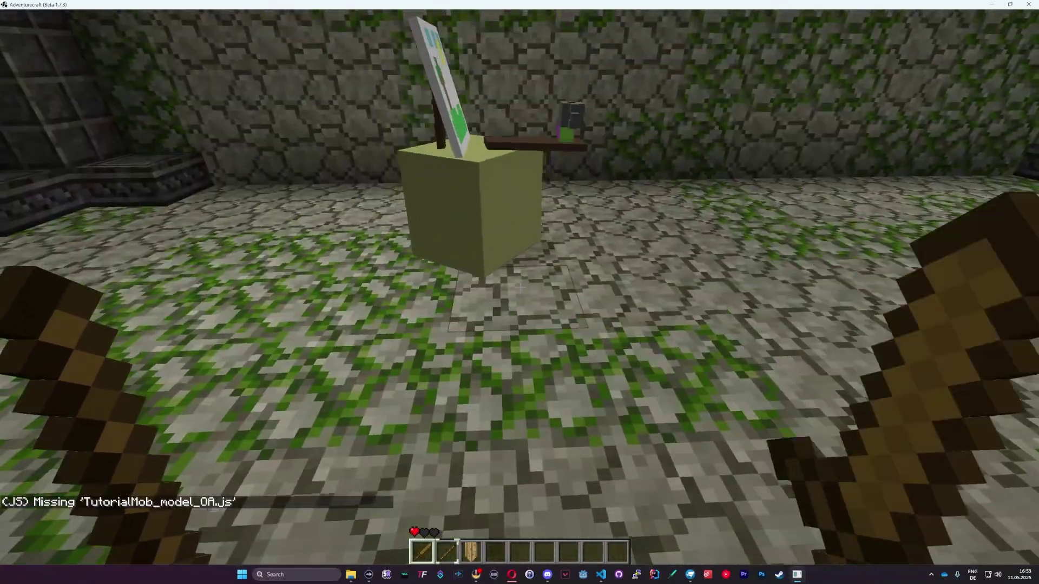
key(w)
key(d)
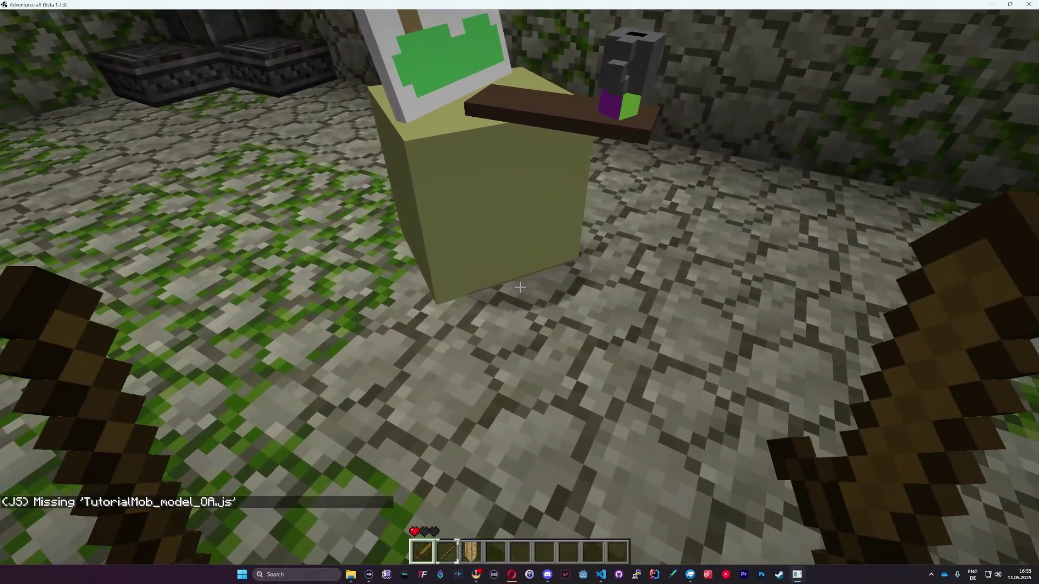
Circle the tutorial mob and move closer and farther to examine its model and animation from several angles
key(a)
key(a)
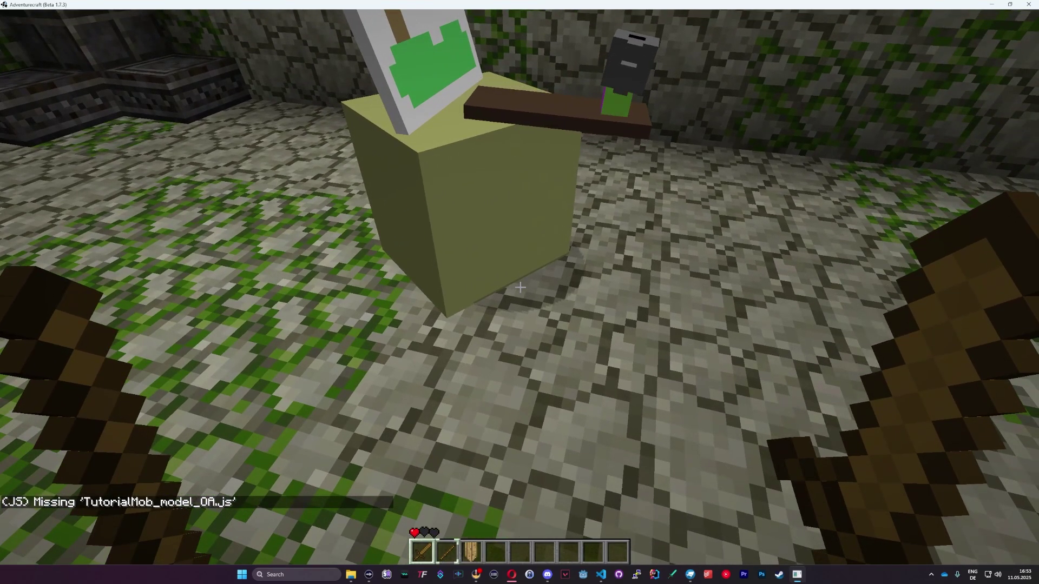
key(s)
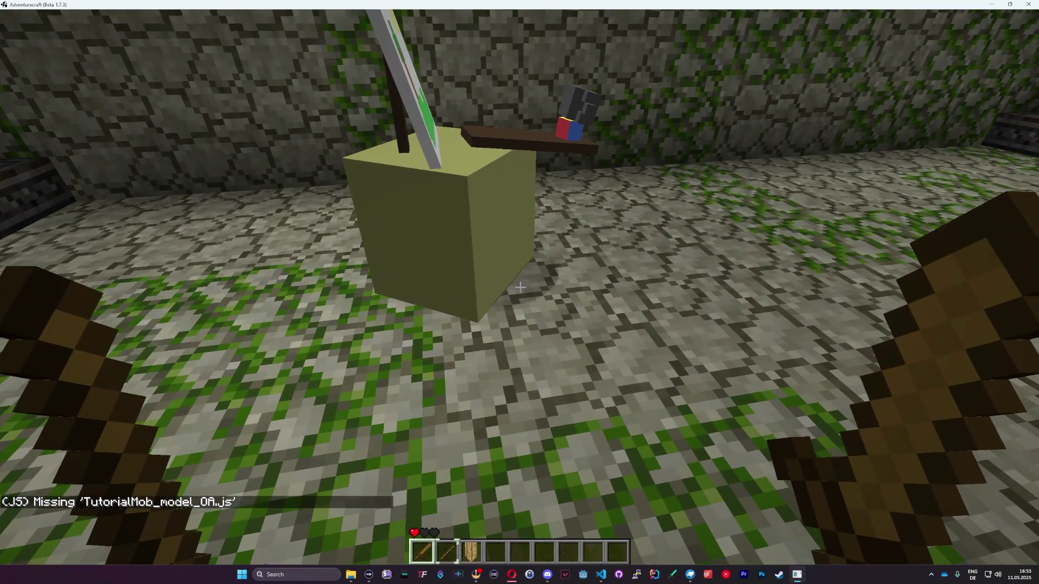
key(a)
key(s)
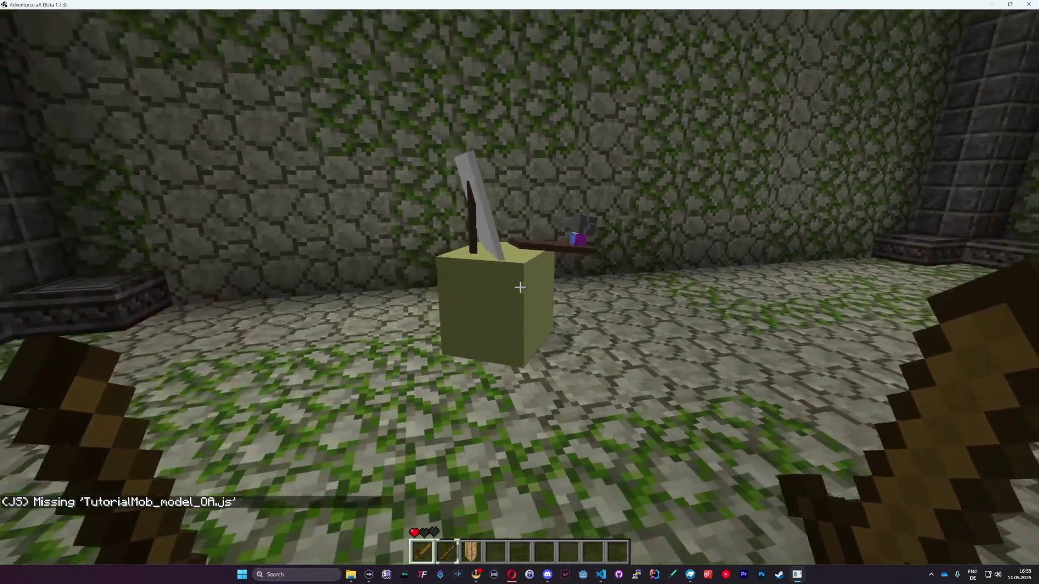
key(d)
key(w)
key(a)
key(d)
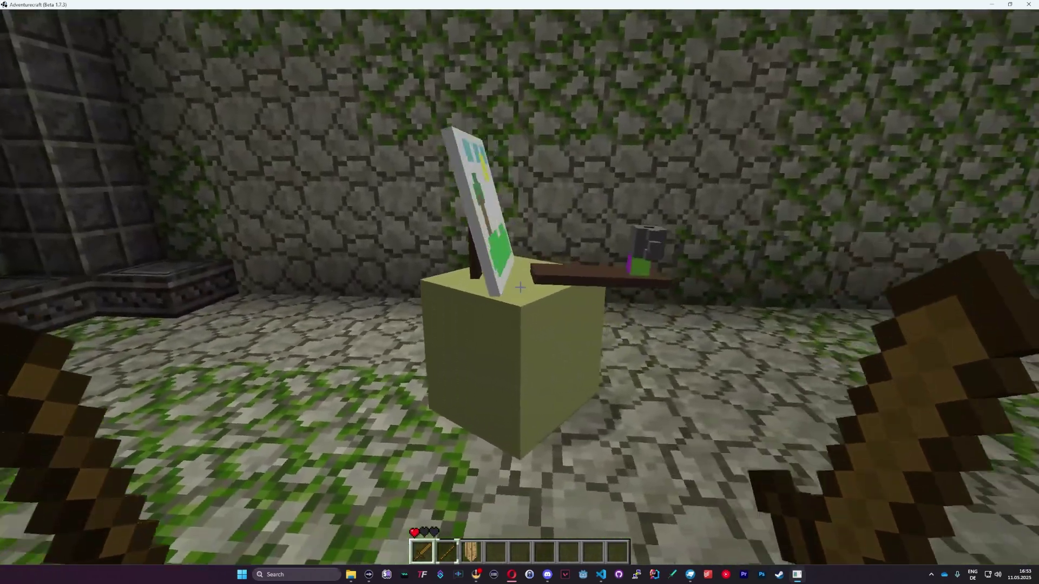
key(w)
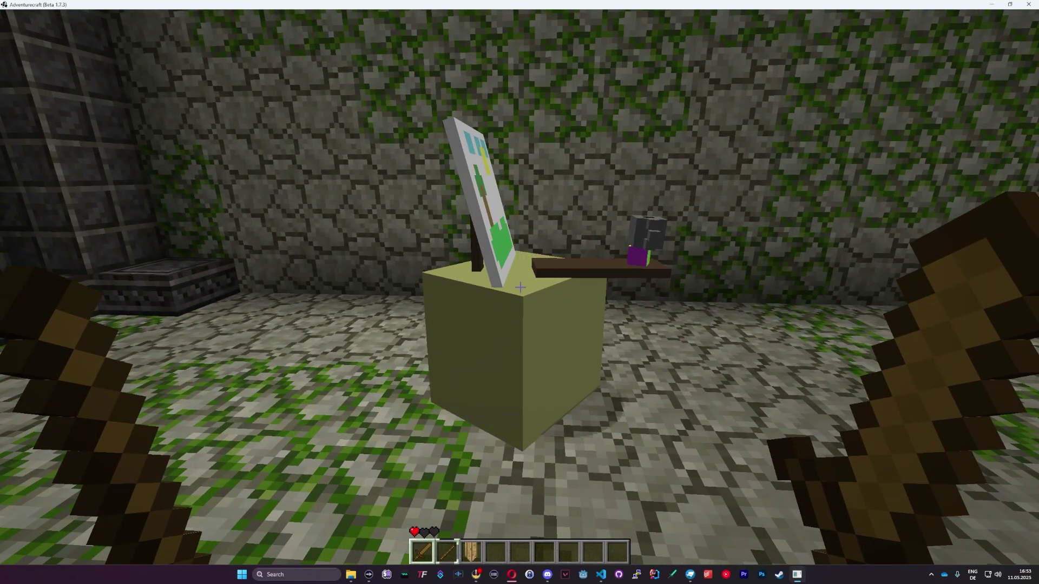
key(w)
key(s)
key(s)
key(w)
key(F4)
key(t)
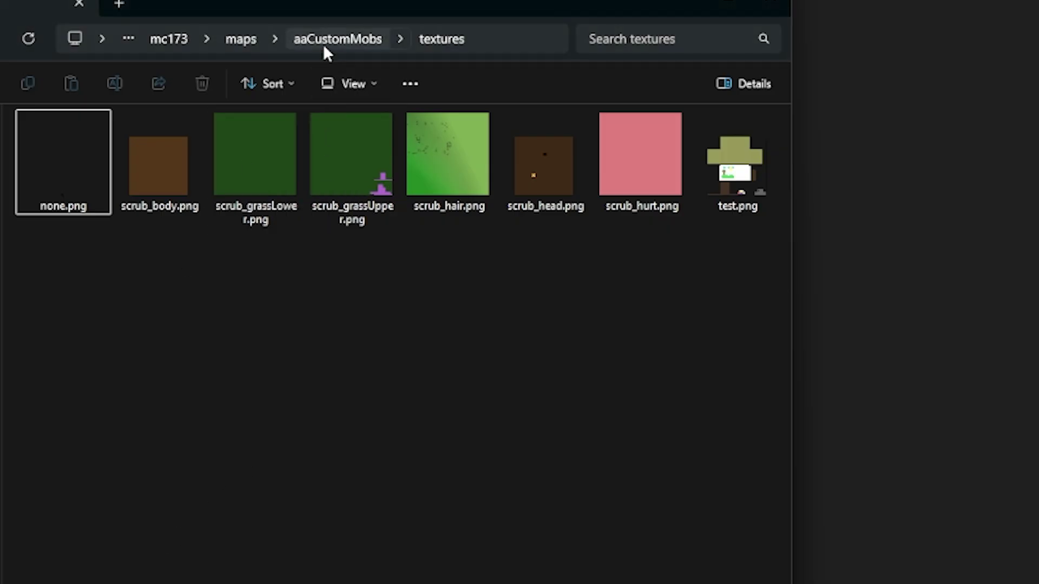
Duplicate TutorialMob_model_OU.js within the scripts folder of the aaCustomMobs map
click(323, 43)
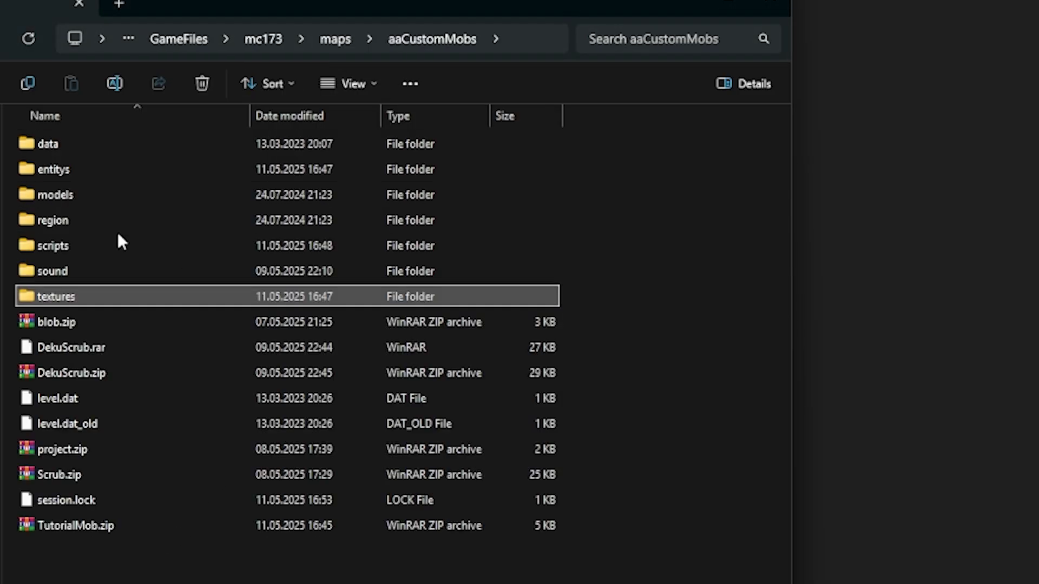
double_click(60, 248)
click(122, 298)
key(ctrl+c)
key(ctrl+v)
Rename the copied script file as TutorialMob_model_OA.js
key(F2)
key(Right)
key(BackSpace)
key(BackSpace)
key(BackSpace)
key(BackSpace)
key(BackSpace)
key(BackSpace)
key(BackSpace)
key(BackSpace)
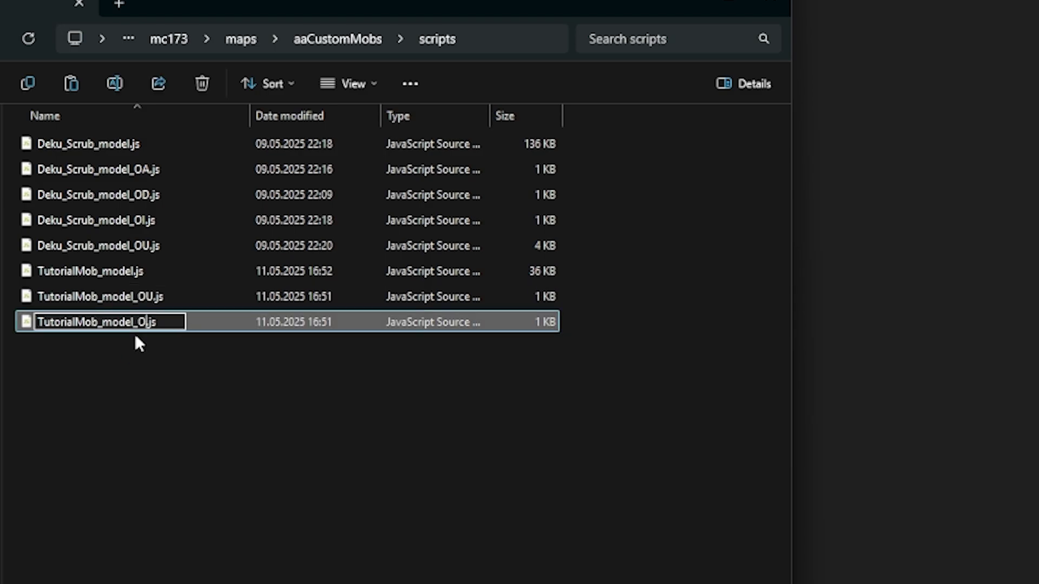
text(A)
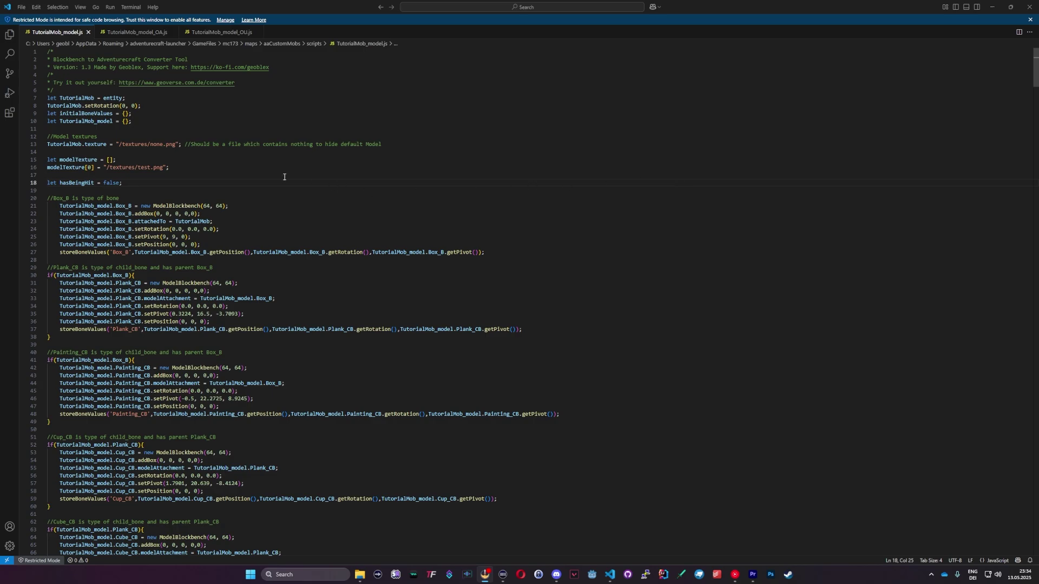
Examine the hasBeingHit variable declaration below the model textures in TutorialMob_model.js
double_click(70, 184)
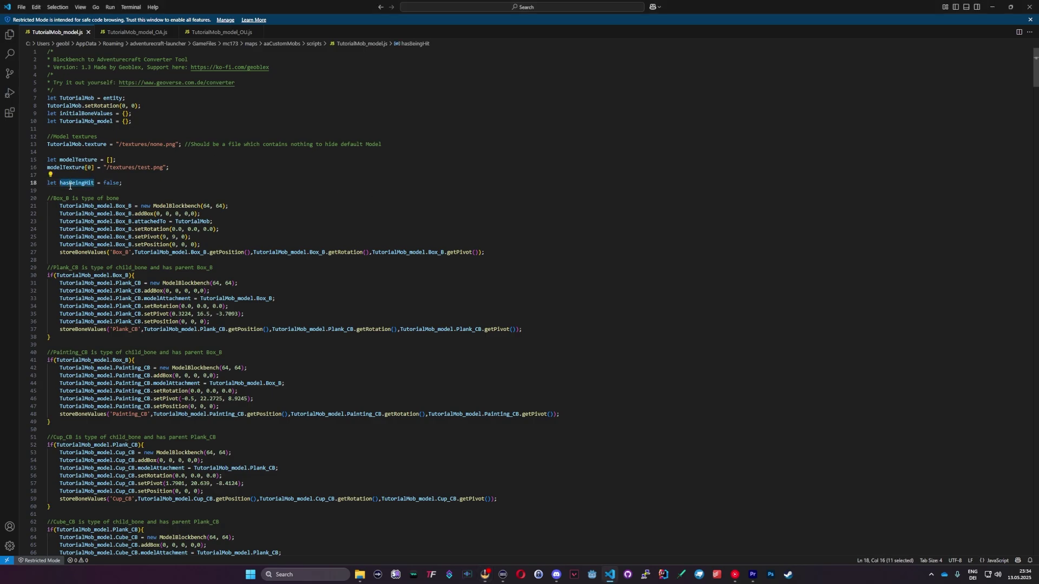
click(51, 184)
double_click(53, 183)
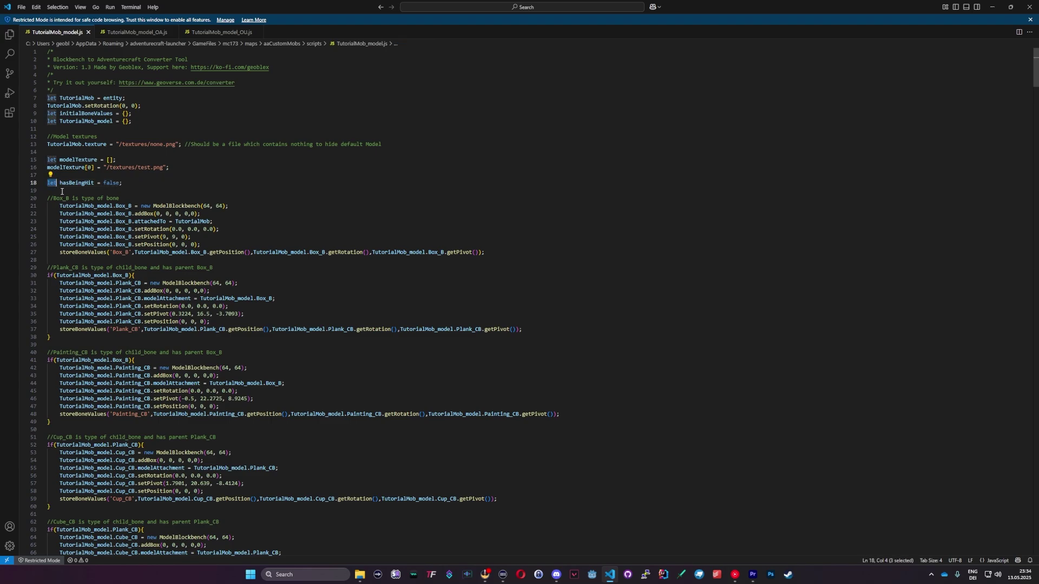
click(62, 191)
double_click(66, 184)
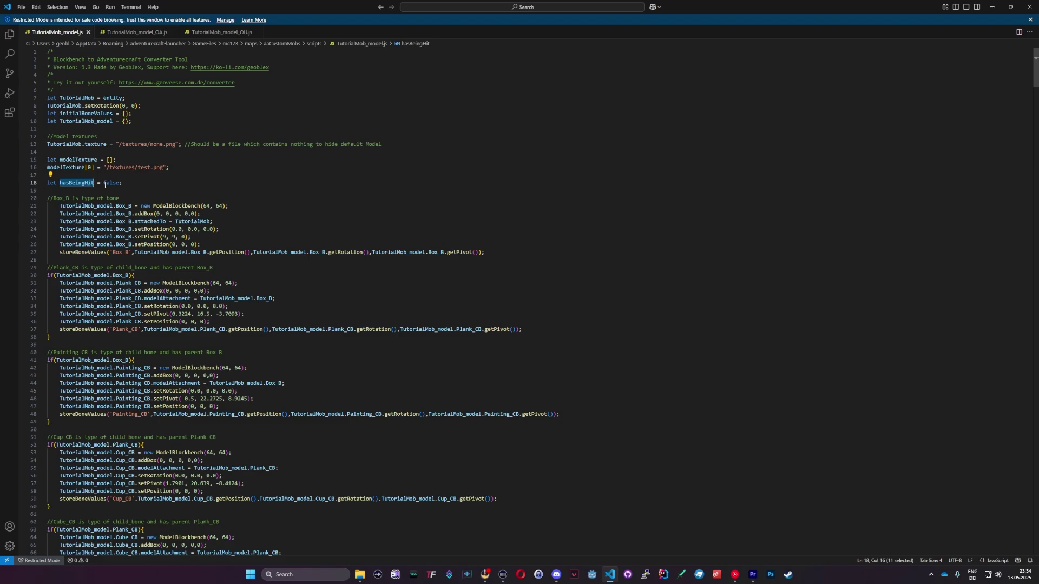
double_click(54, 184)
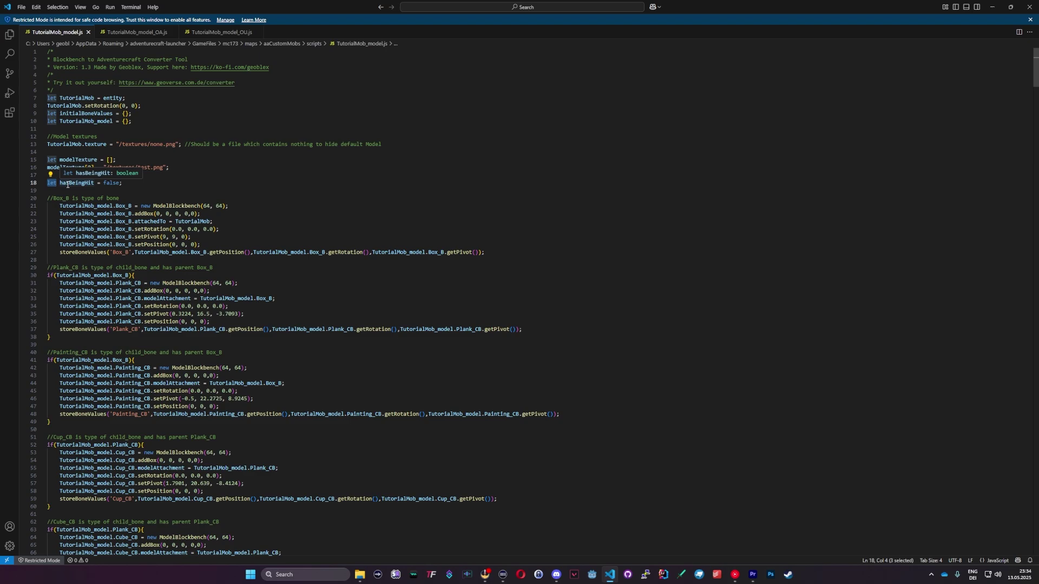
click(79, 189)
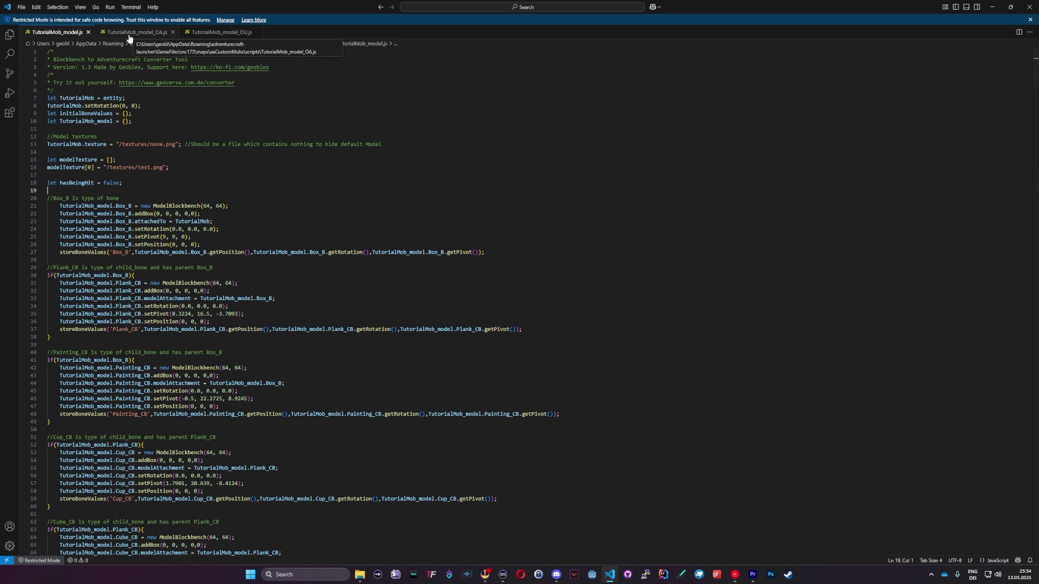
Review the hasBeingHit conditions that play animationIdle and animationImpact in TutorialMob_model_OU.js
click(203, 34)
double_click(76, 67)
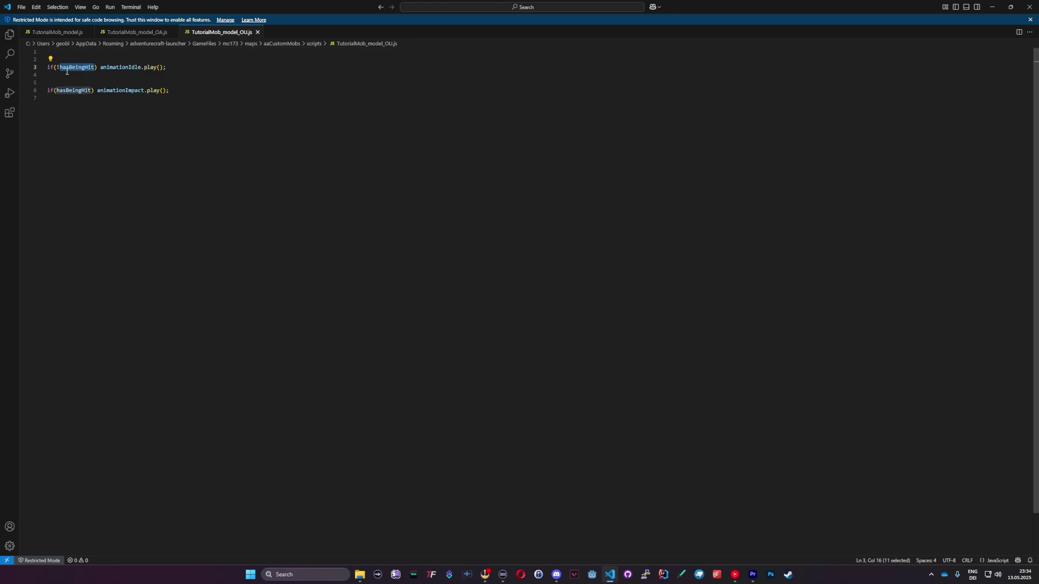
drag(98, 67, 174, 65)
click(72, 90)
double_click(72, 90)
double_click(130, 90)
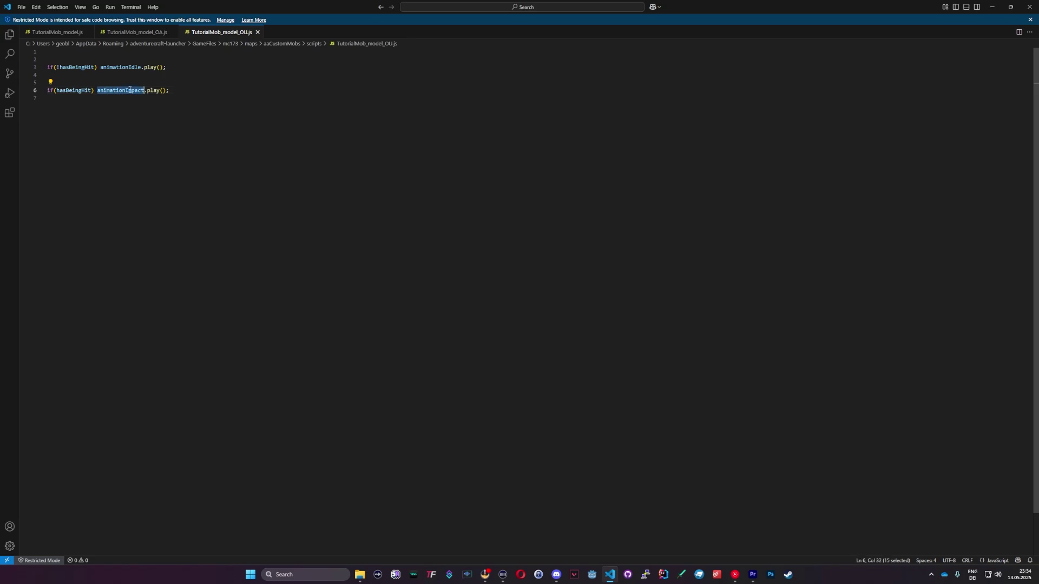
Review the hasBeingHit assignment and the line that stops knockback in TutorialMob_model_OA.js
click(140, 33)
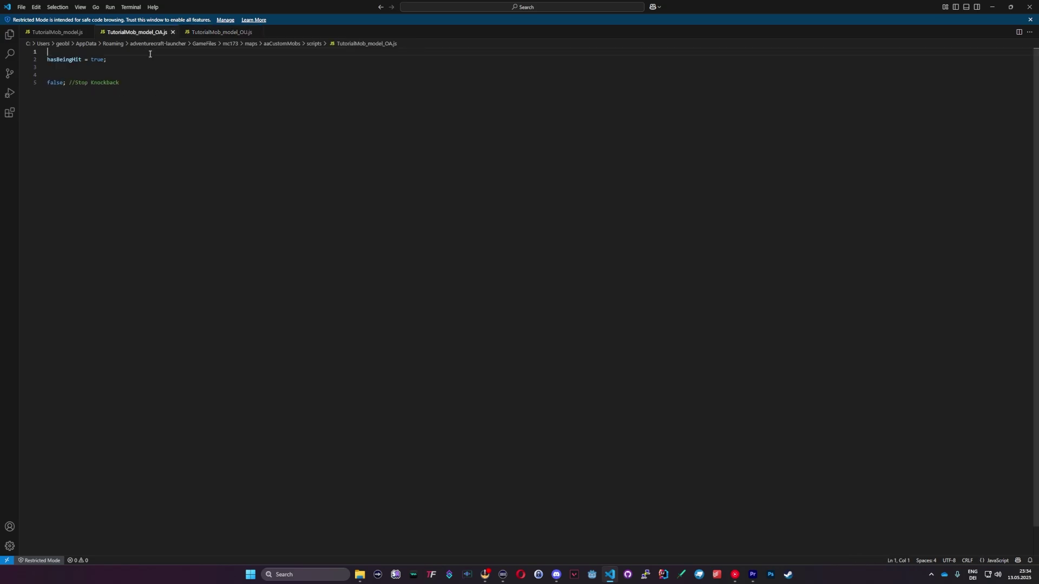
double_click(61, 61)
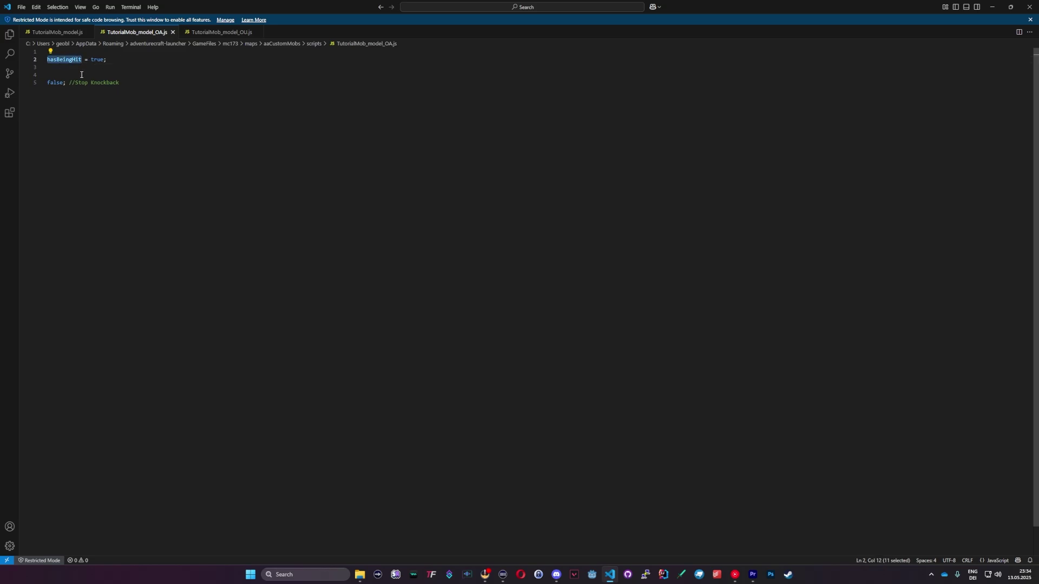
double_click(58, 83)
drag(120, 83, 49, 83)
click(72, 83)
drag(119, 84, 49, 85)
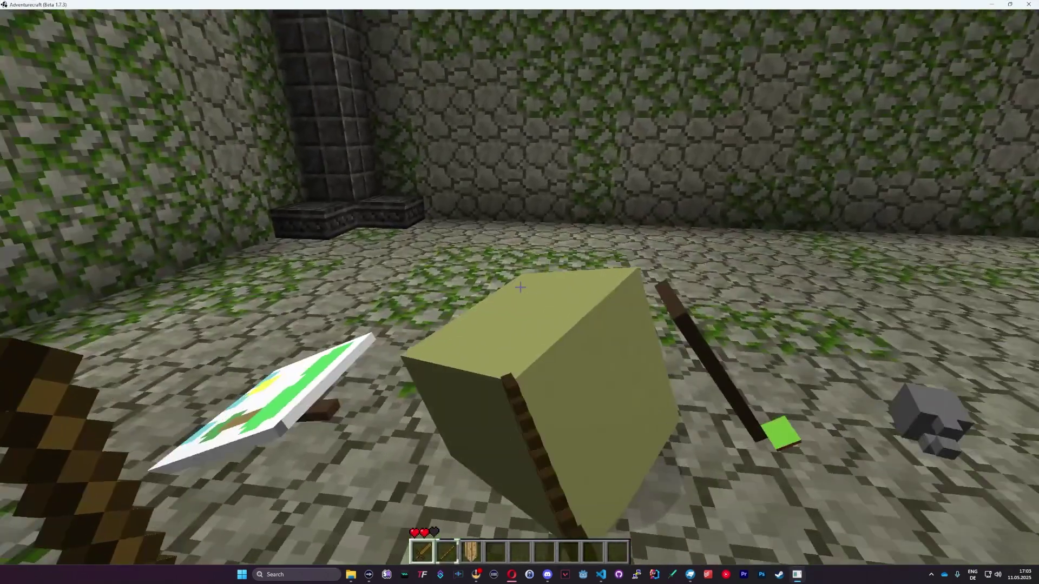
Add the Hammer to the hotbar and check the Deku_Scrub_model spawner's settings in debug mode
key(a)
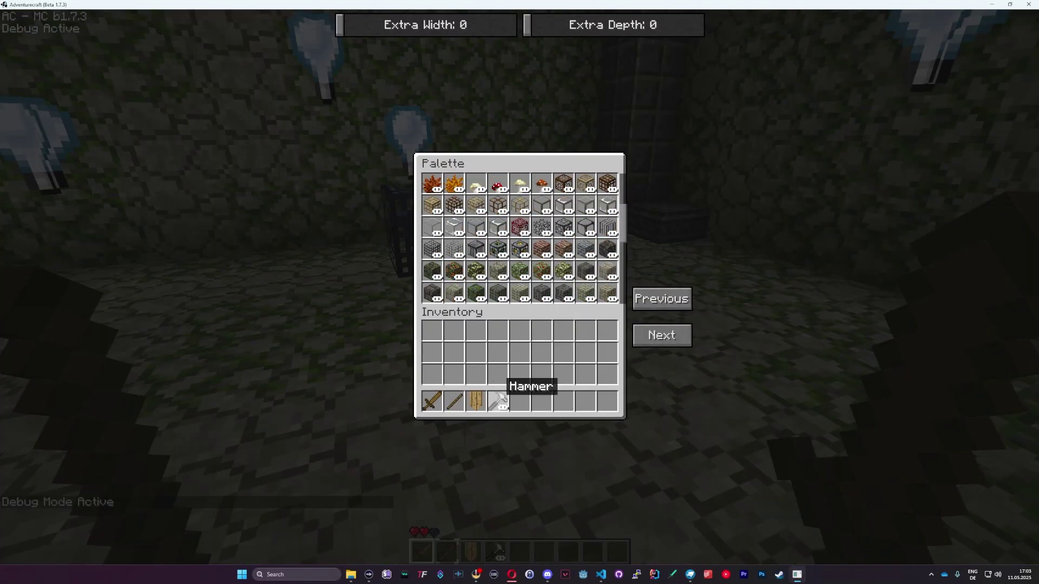
click(497, 401)
key(e)
key(4)
key(2)
key(w)
right_click(520, 292)
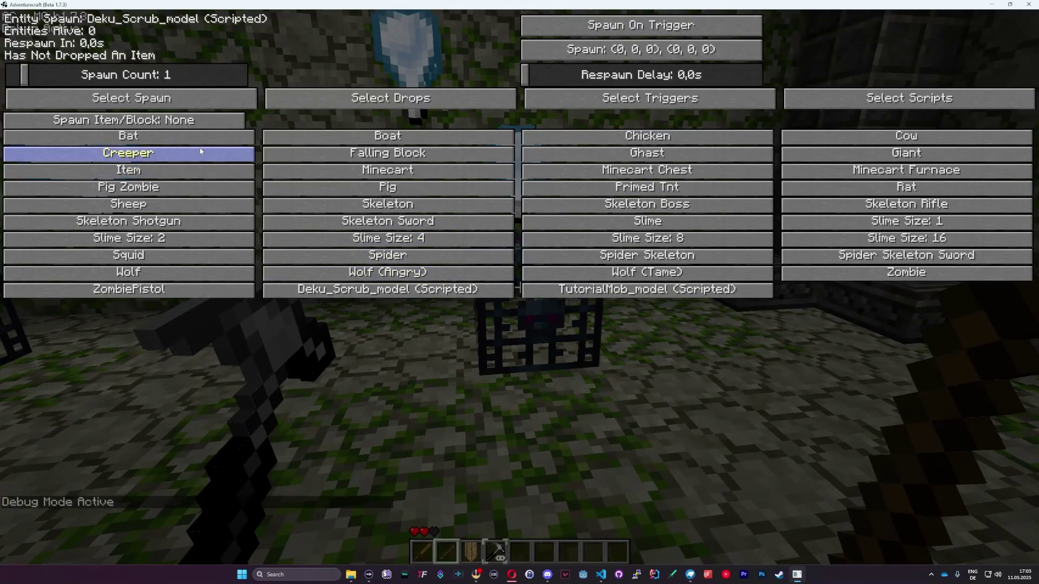
key(Escape)
key(F4)
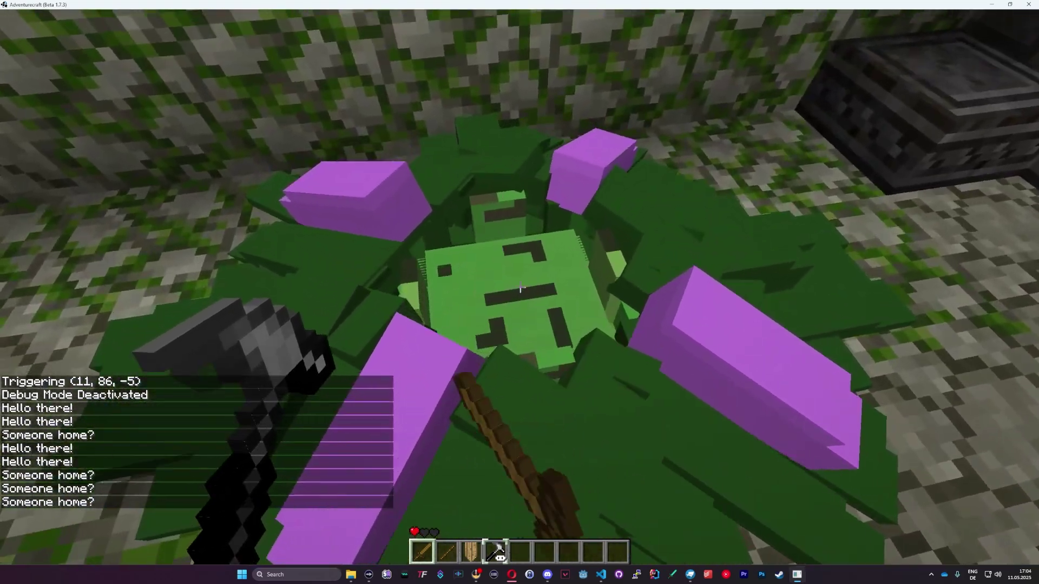
Hit the Deku Scrub once and back away across the room to view its animation
click(521, 287)
key(s)
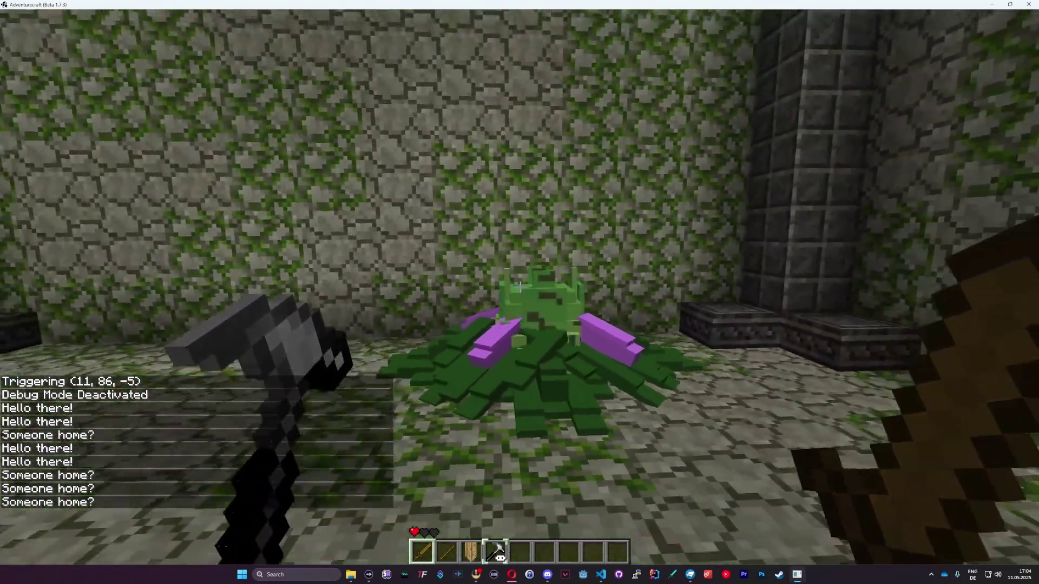
key(3)
key(a)
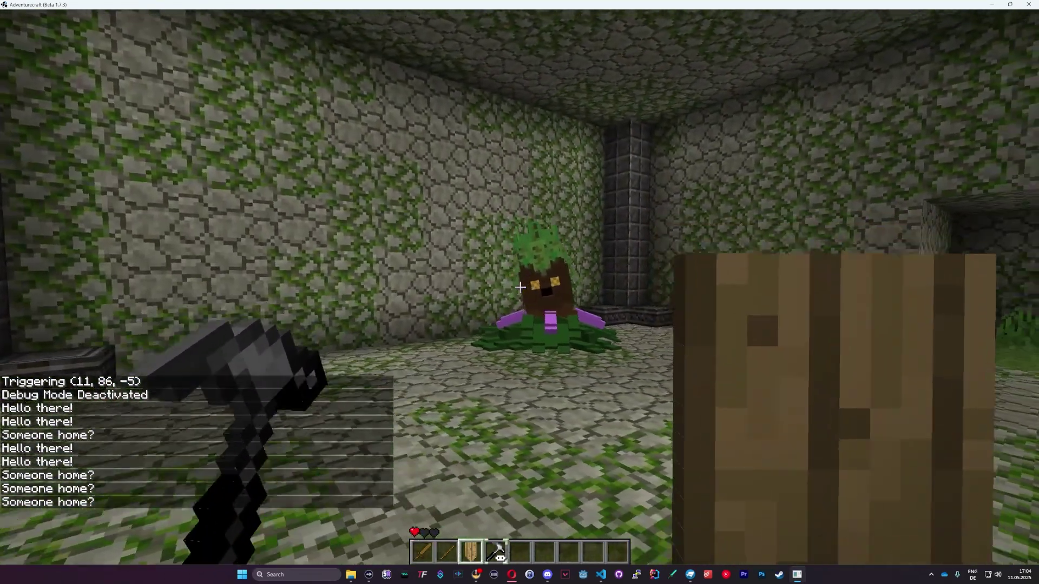
key(d)
key(s)
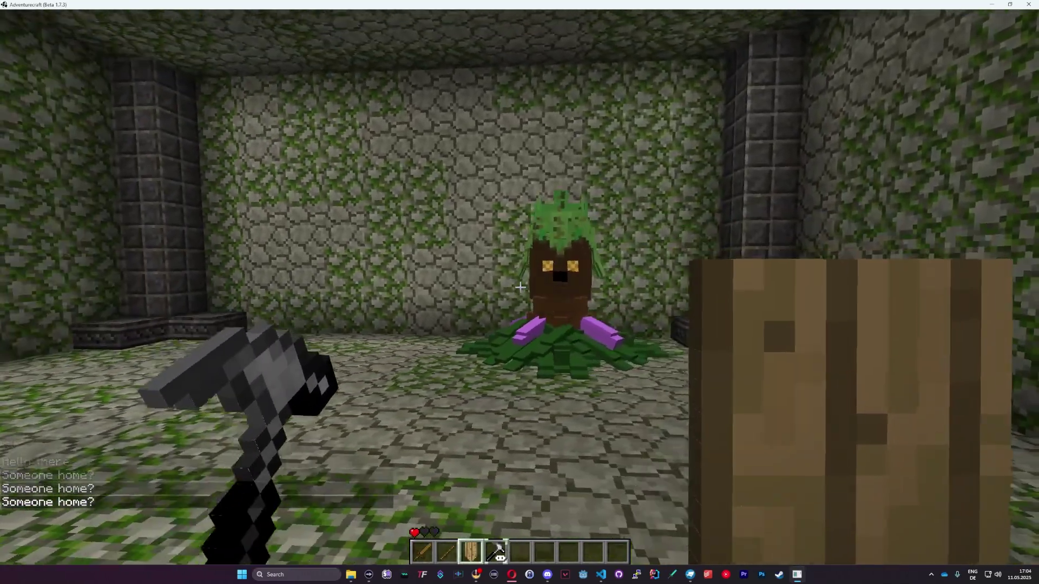